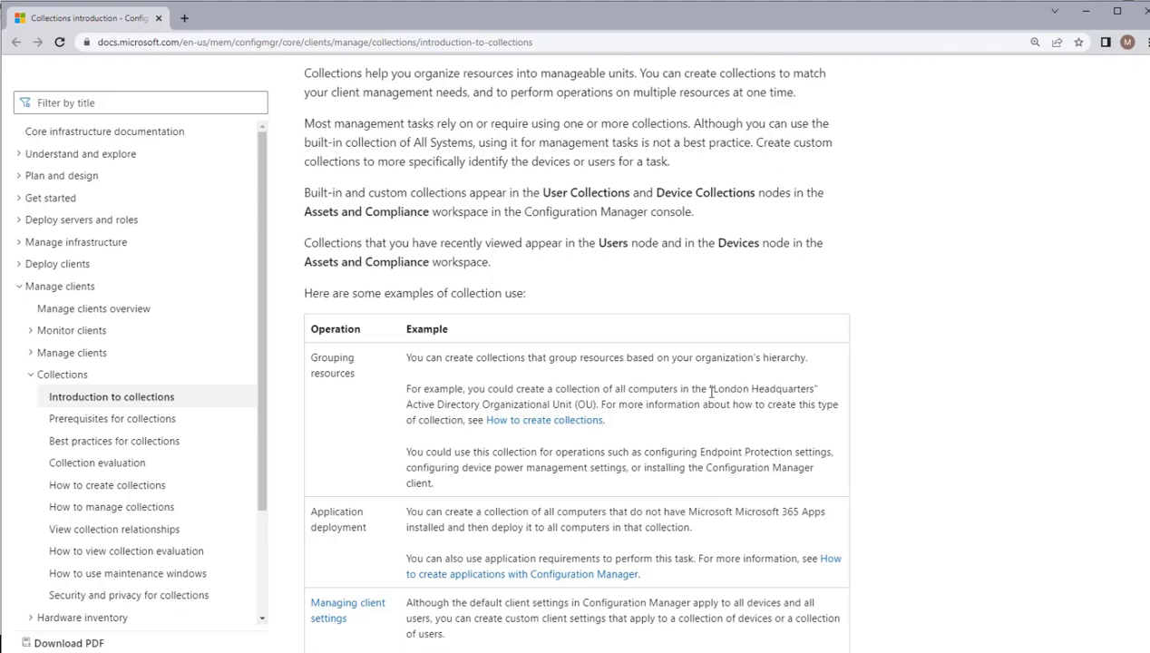
- Read the collection use examples in the documentation, from grouping resources by Organizational Unit through maintenance windows
{"action": "left_click_drag", "start_coordinate": [715, 389], "coordinate": [815, 388]}
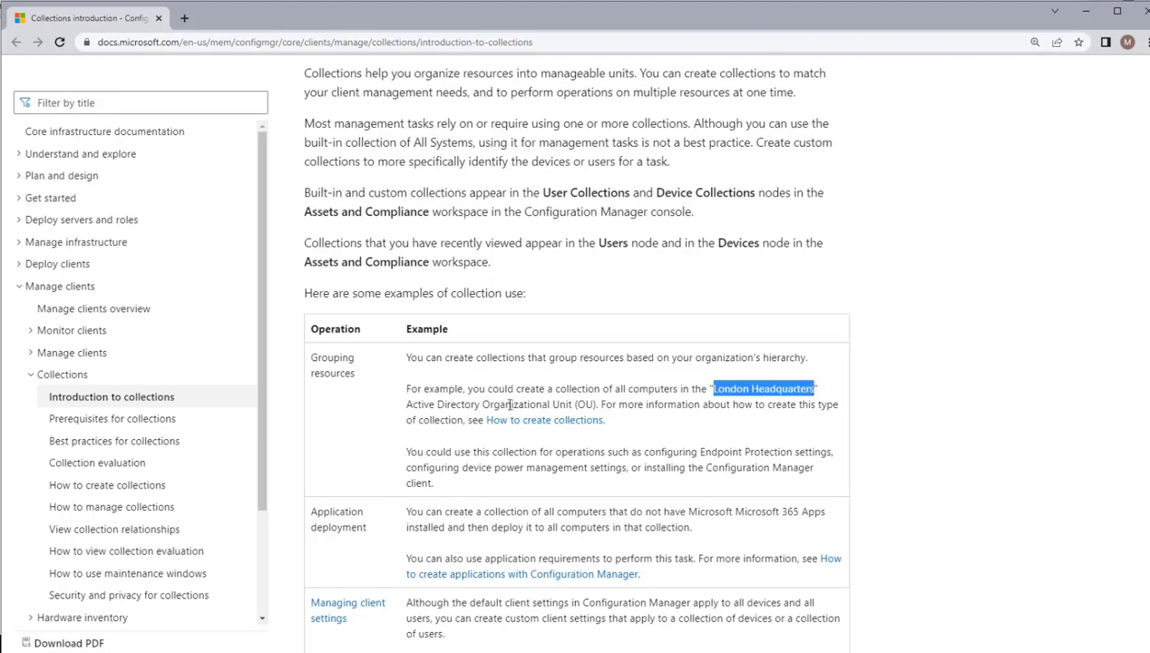
{"action": "left_click_drag", "start_coordinate": [483, 405], "coordinate": [596, 404]}
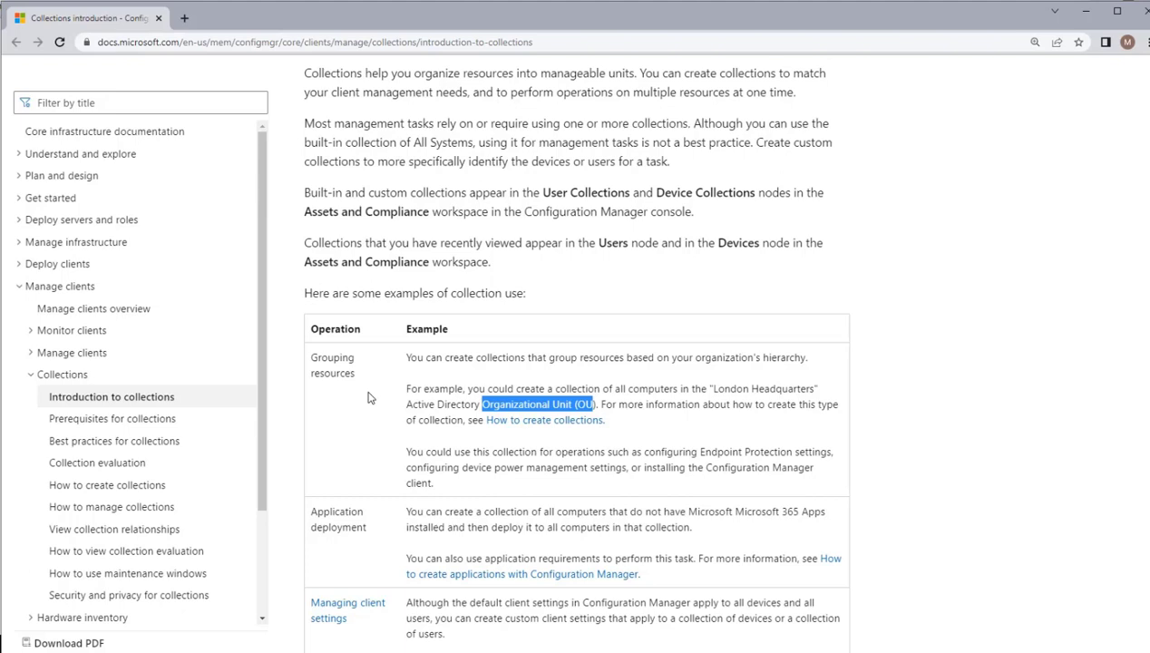
{"action": "scroll", "coordinate": [367, 398], "scroll_direction": "down", "scroll_amount": 2}
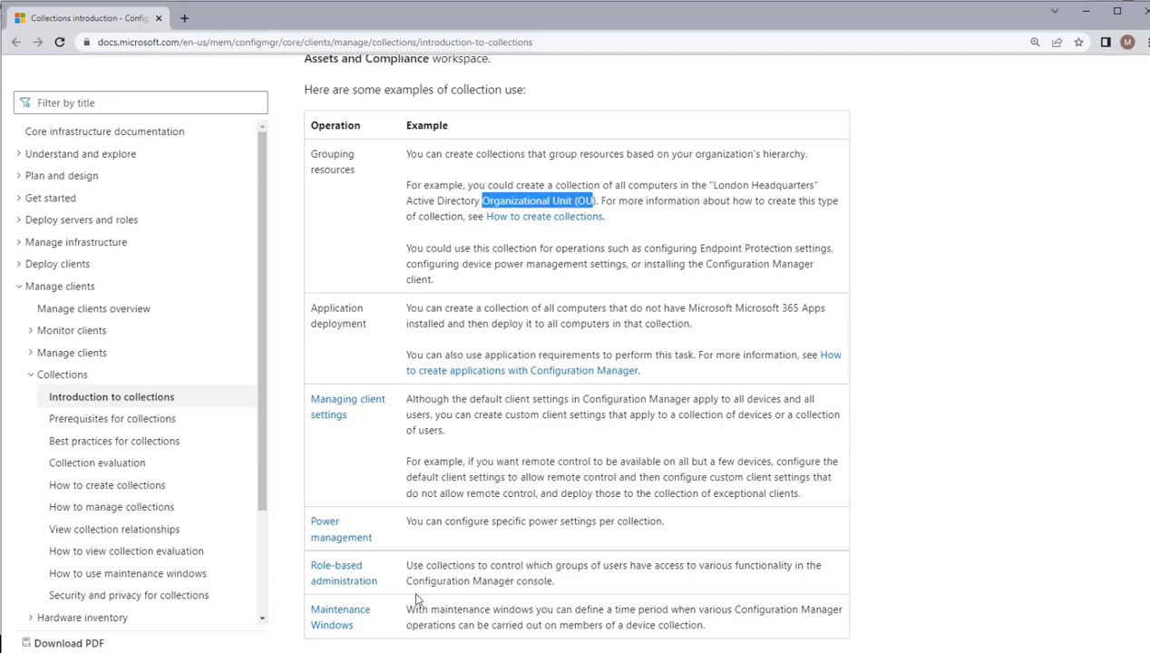
{"action": "scroll", "coordinate": [416, 577], "scroll_direction": "down", "scroll_amount": 3}
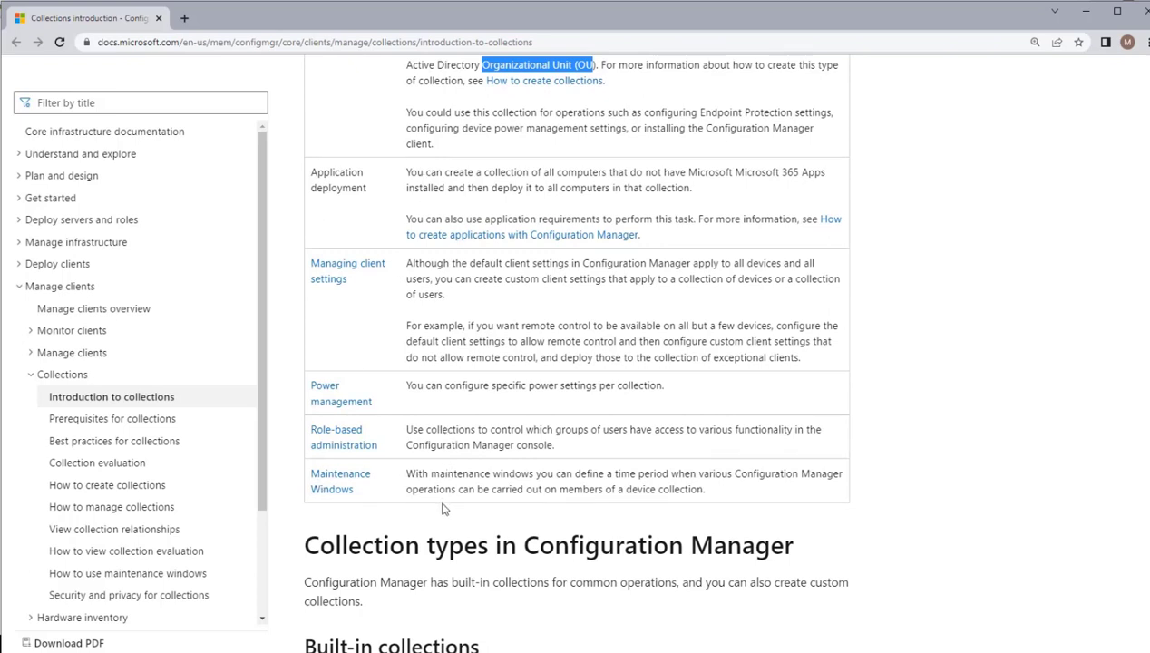
{"action": "scroll", "coordinate": [443, 508], "scroll_direction": "up", "scroll_amount": 3}
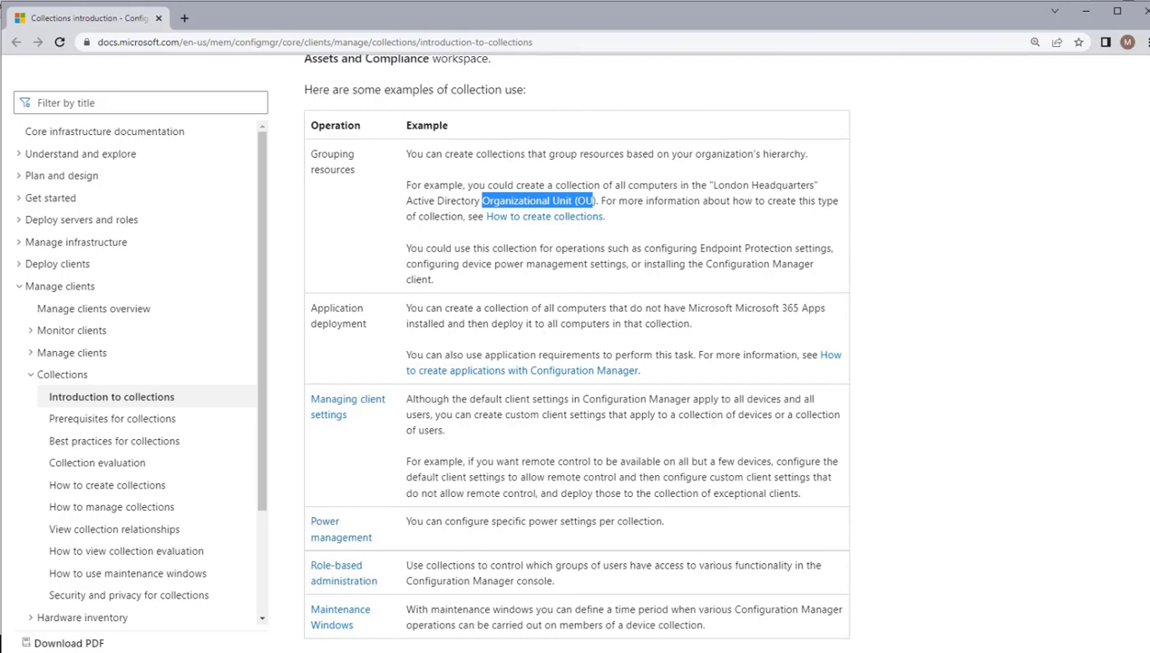
- Compare the Users and Computers containers in Active Directory Users and Computers with the members of Configuration Manager's All Systems device collection
{"action": "left_click", "coordinate": [319, 651]}
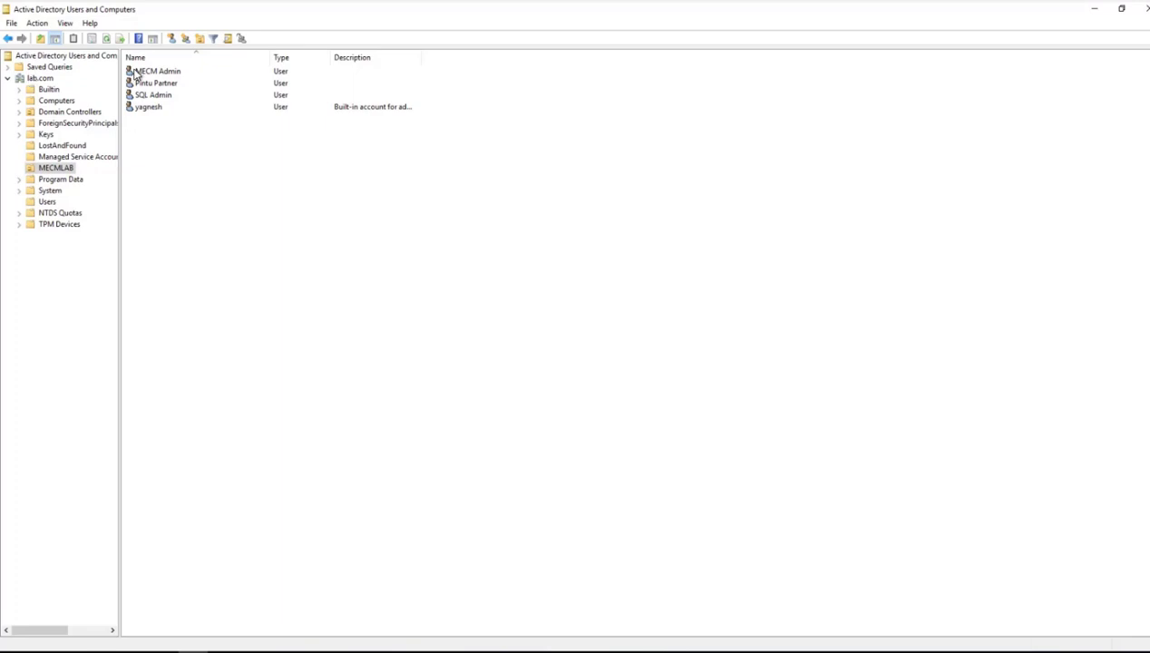
{"action": "left_click", "coordinate": [45, 203]}
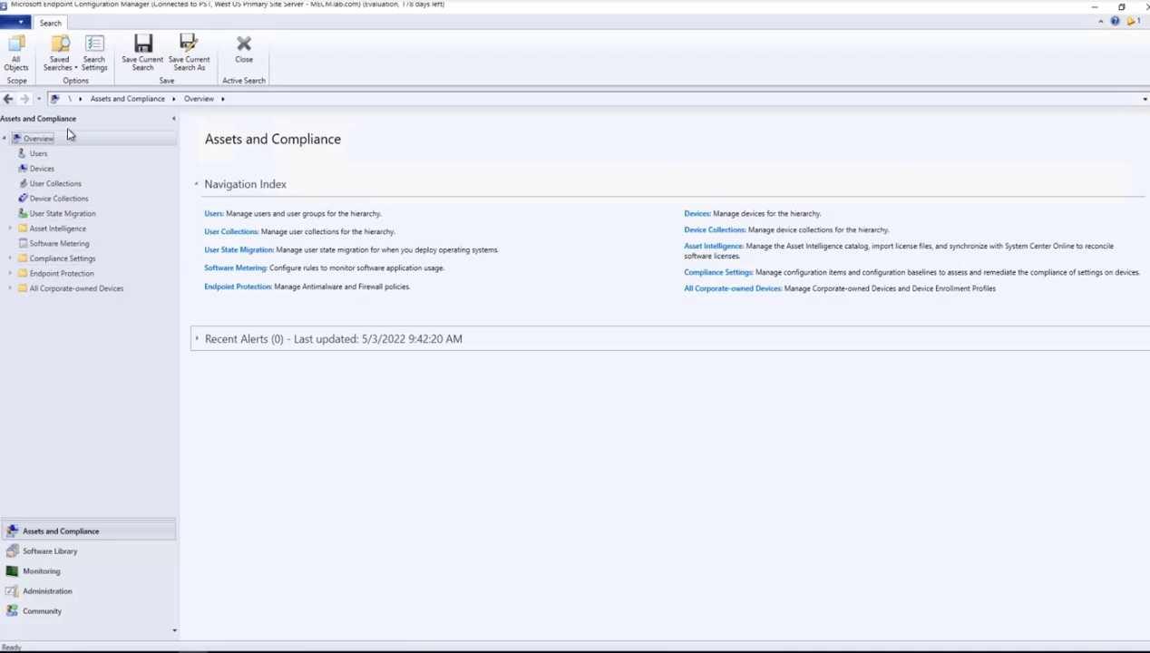
{"action": "left_click", "coordinate": [49, 203]}
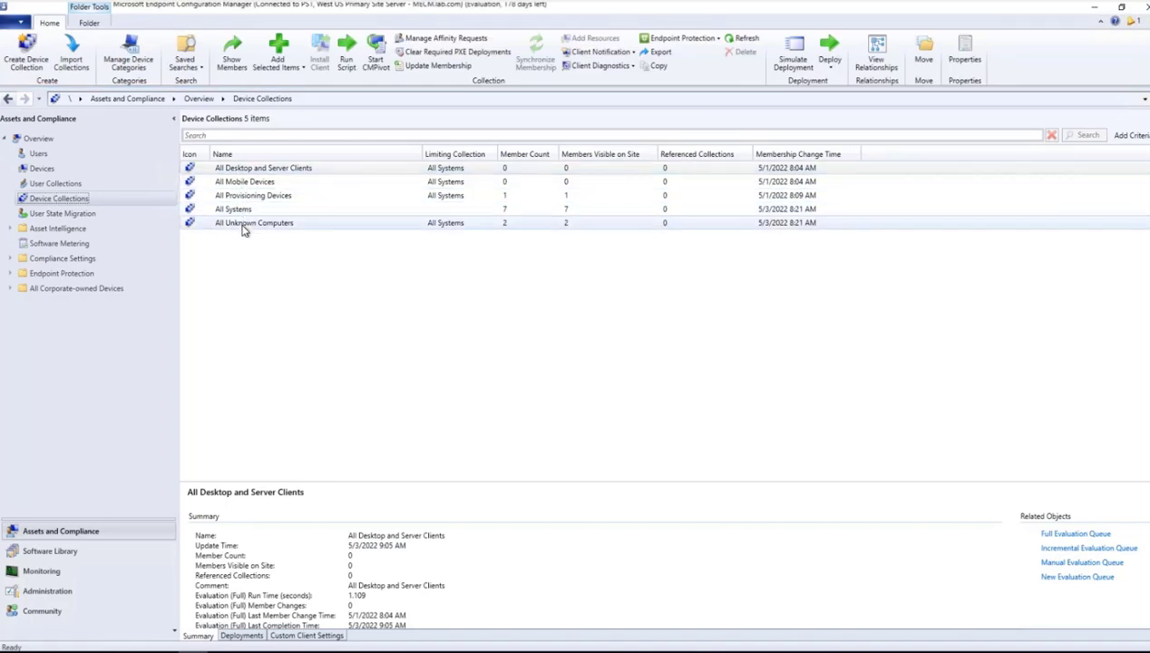
{"action": "left_click", "coordinate": [237, 209]}
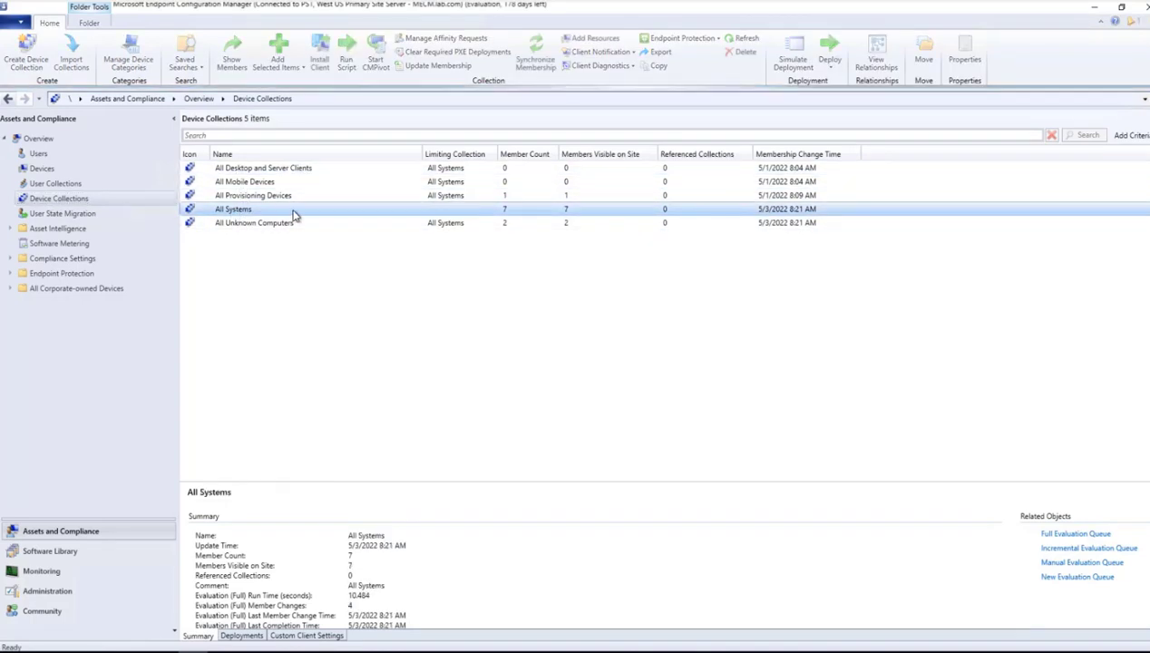
{"action": "double_click", "coordinate": [234, 211]}
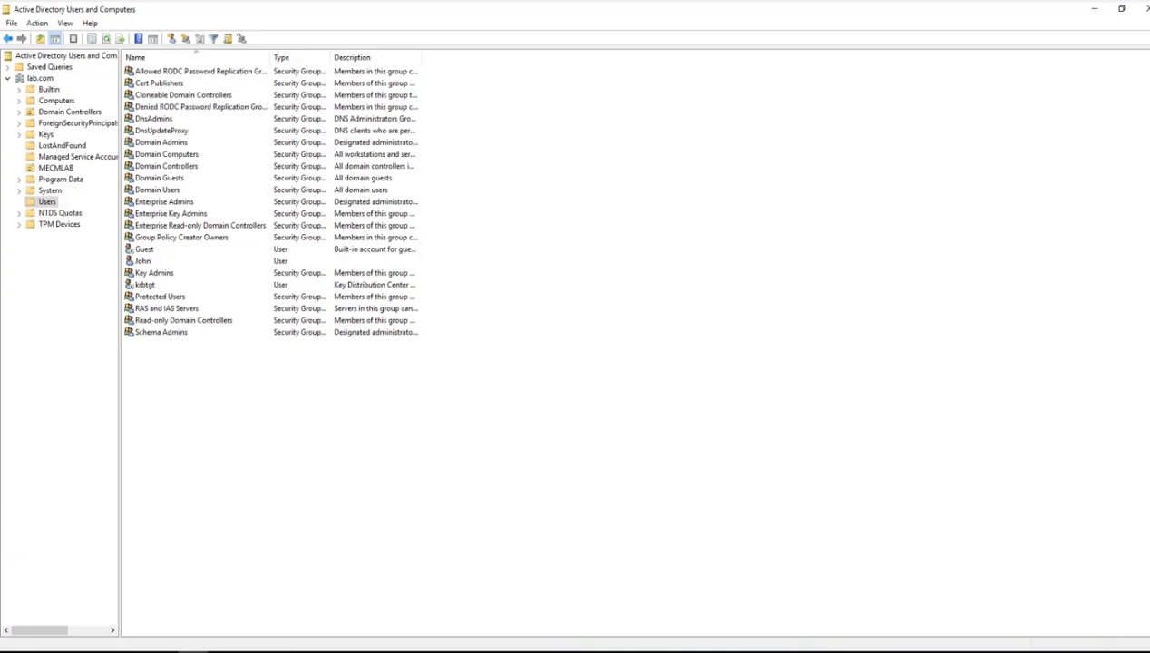
{"action": "left_click", "coordinate": [58, 101]}
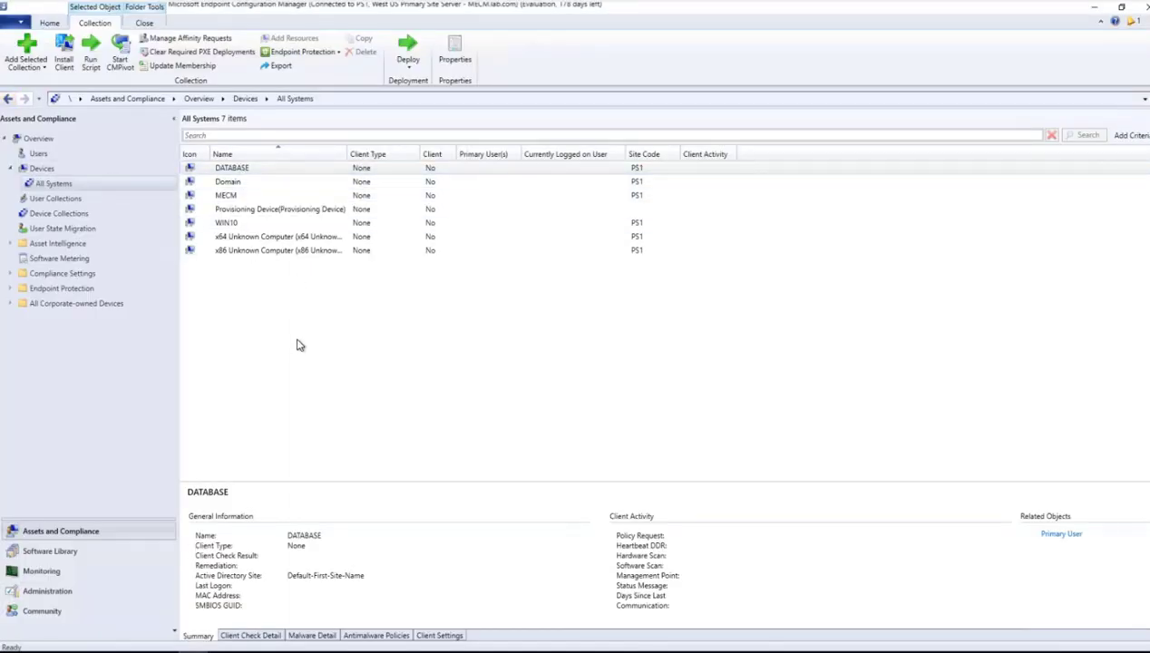
- Review the Hierarchy Configuration discovery methods in Configuration Manager's Administration workspace and return to Assets and Compliance
{"action": "left_click", "coordinate": [43, 591]}
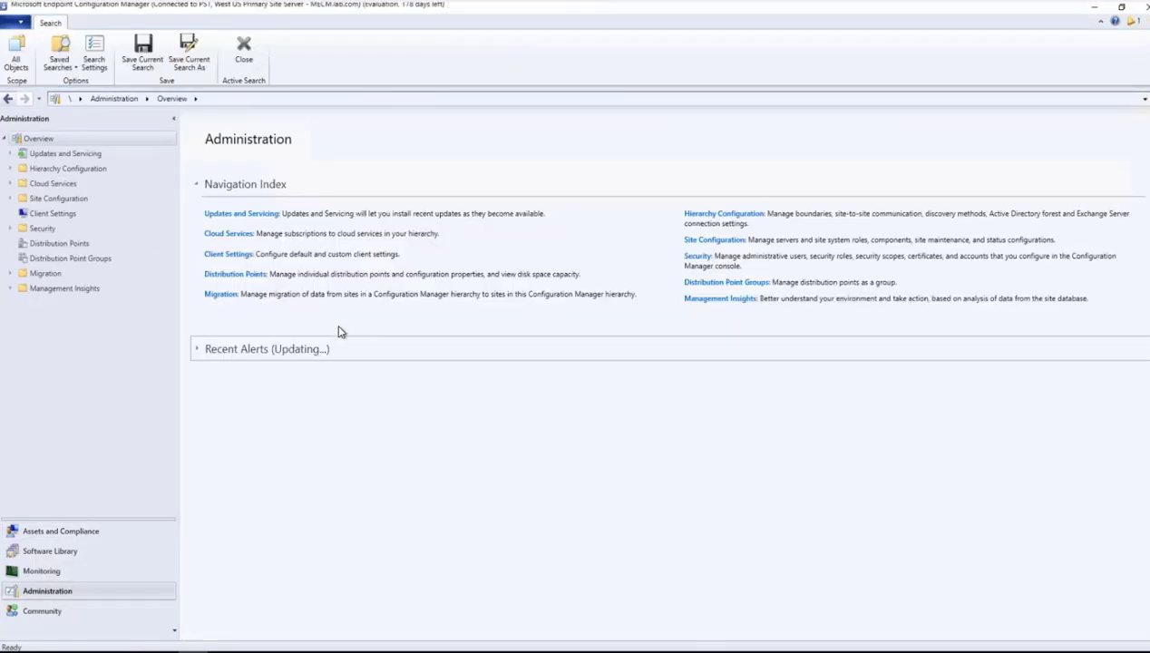
{"action": "left_click", "coordinate": [58, 171]}
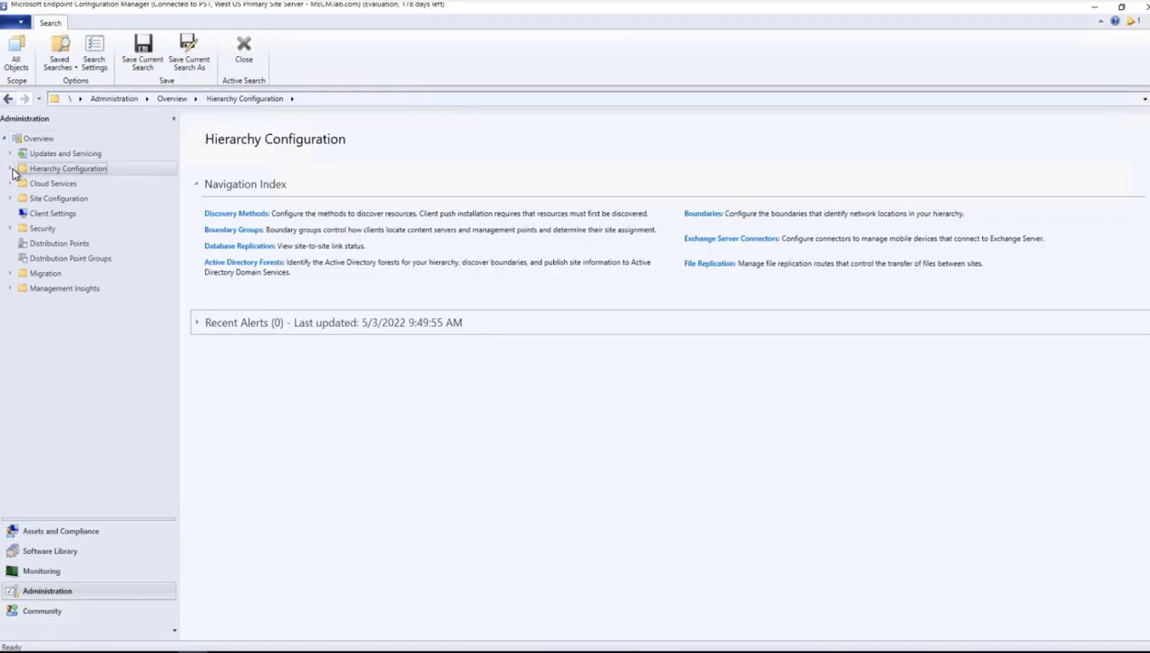
{"action": "left_click", "coordinate": [53, 185]}
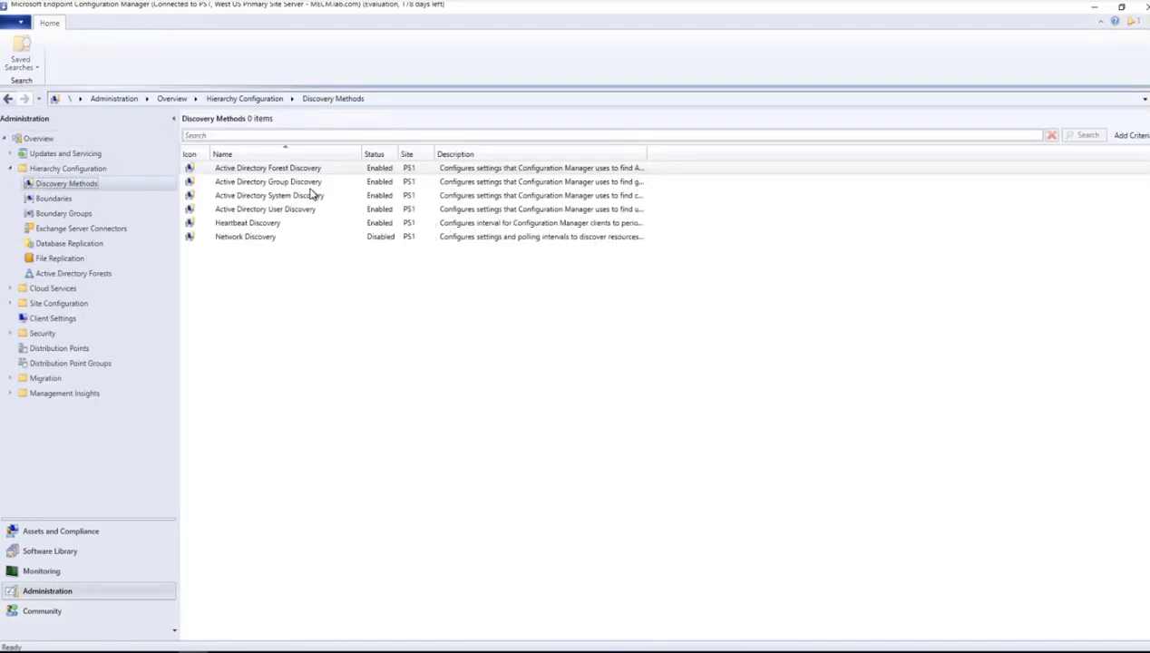
{"action": "left_click", "coordinate": [285, 208]}
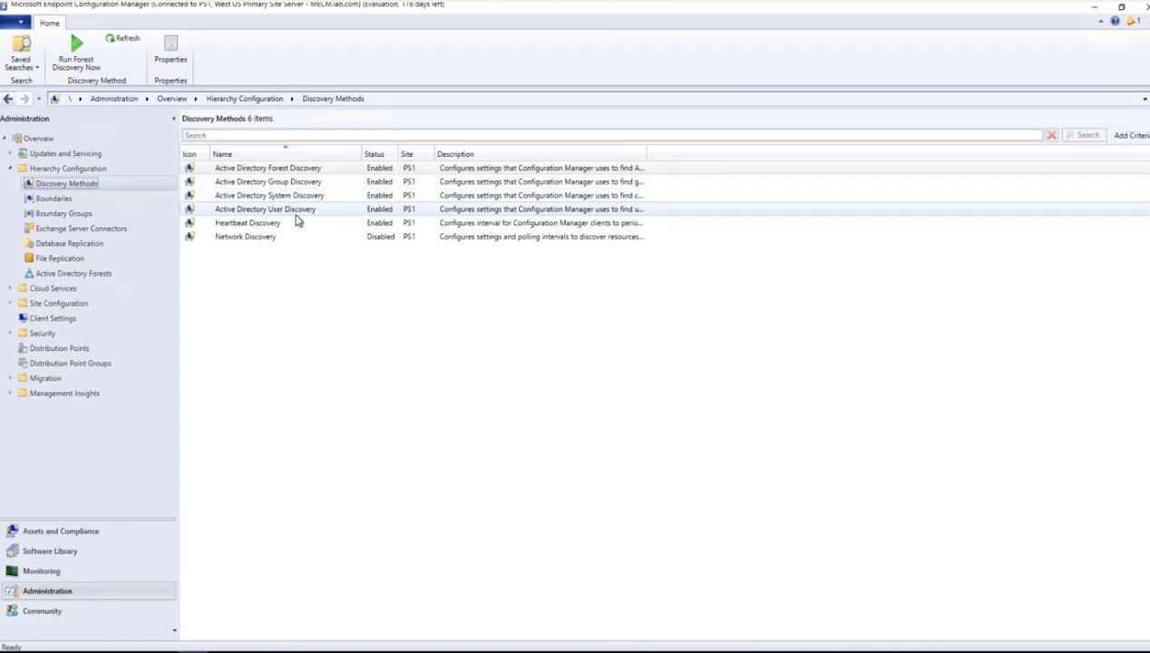
{"action": "left_click", "coordinate": [305, 196]}
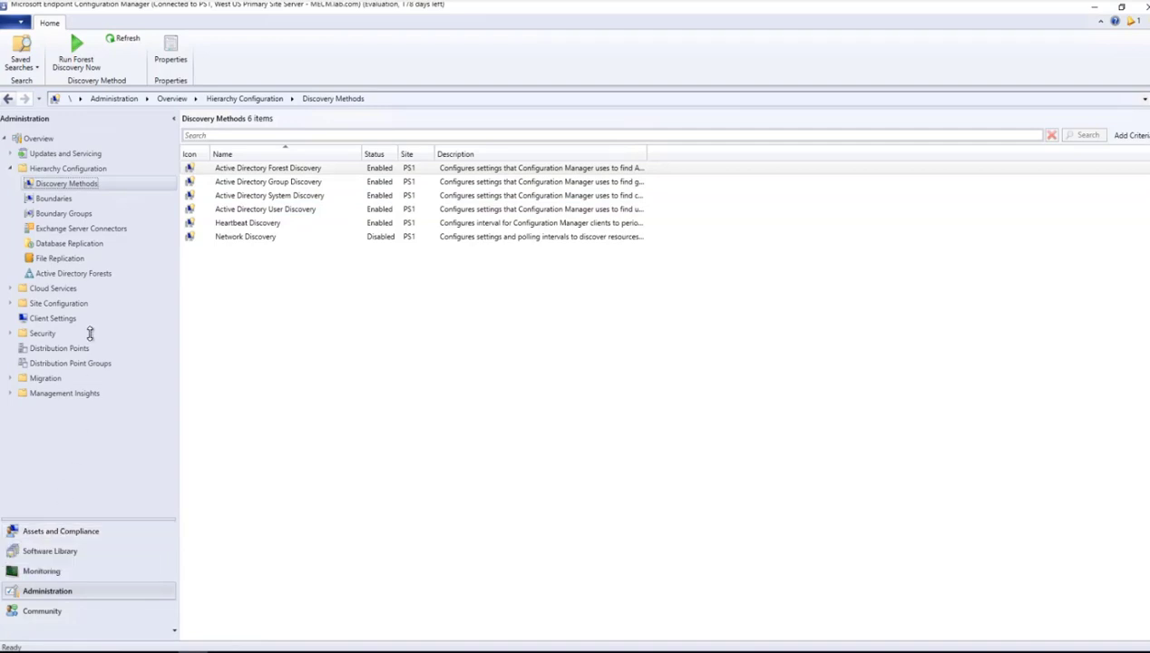
{"action": "left_click", "coordinate": [52, 532]}
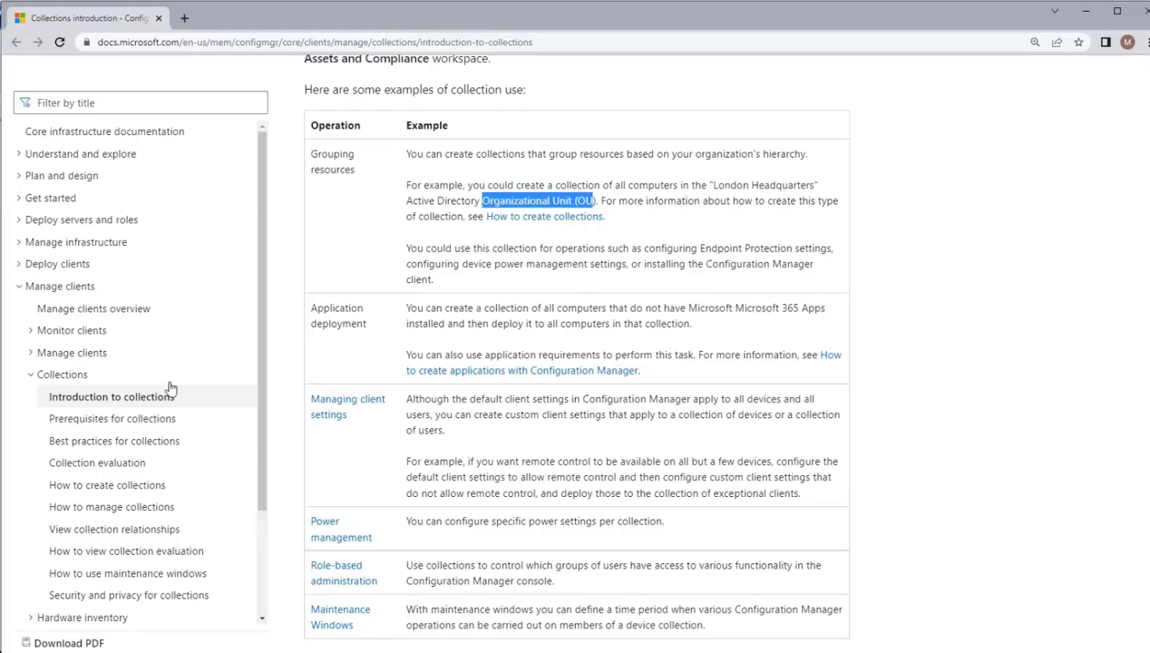
- Read the documentation on the built-in user collections All User Groups, All Users, and All Users and User Groups
{"action": "scroll", "coordinate": [614, 234], "scroll_direction": "down", "scroll_amount": 4}
{"action": "scroll", "coordinate": [594, 212], "scroll_direction": "down", "scroll_amount": 2}
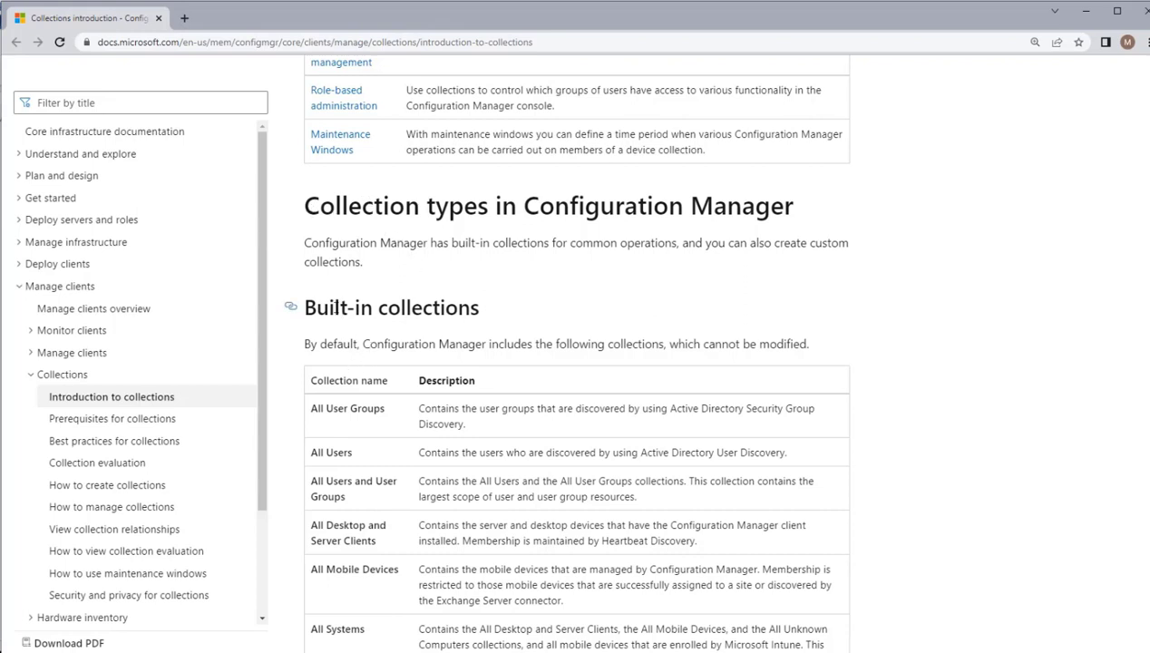
{"action": "left_click_drag", "start_coordinate": [332, 309], "coordinate": [418, 307]}
{"action": "left_click_drag", "start_coordinate": [337, 408], "coordinate": [362, 409]}
{"action": "left_click", "coordinate": [483, 411]}
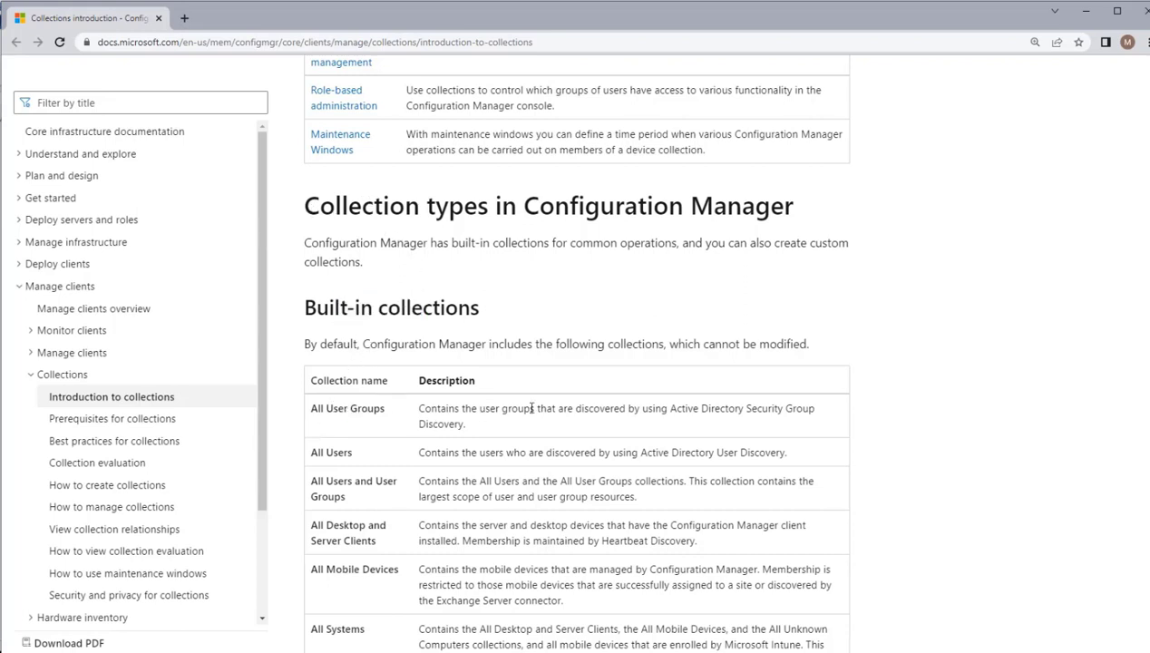
{"action": "left_click_drag", "start_coordinate": [470, 409], "coordinate": [540, 408]}
{"action": "left_click", "coordinate": [610, 407]}
{"action": "double_click", "coordinate": [501, 410]}
{"action": "left_click_drag", "start_coordinate": [490, 451], "coordinate": [534, 451]}
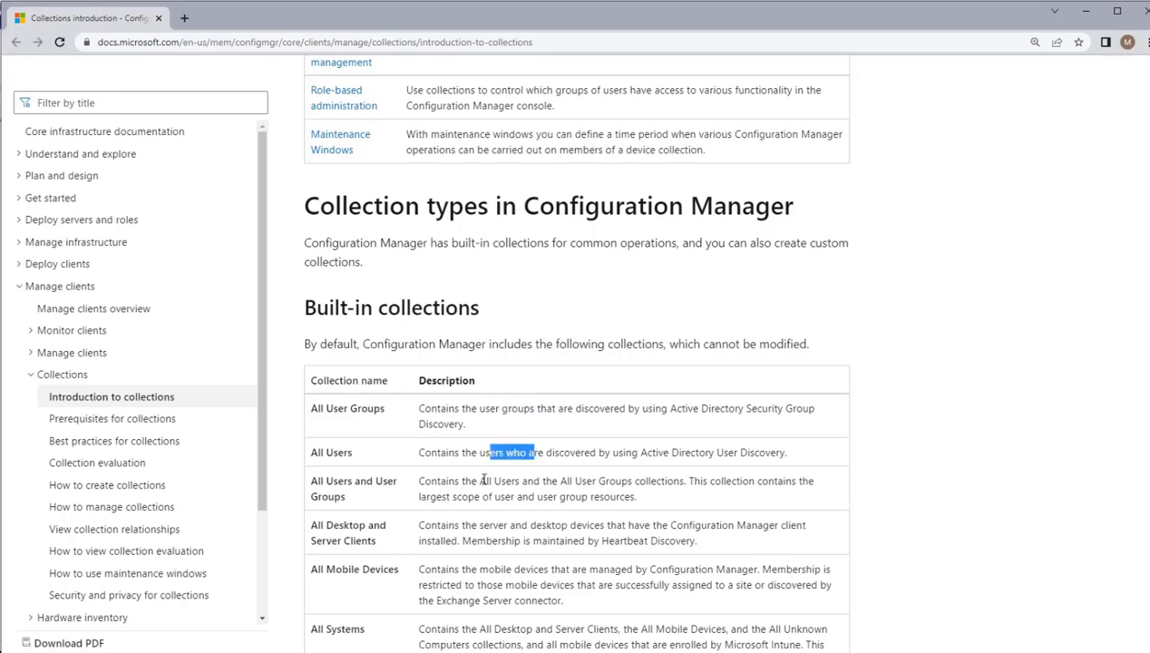
{"action": "left_click_drag", "start_coordinate": [481, 481], "coordinate": [600, 480]}
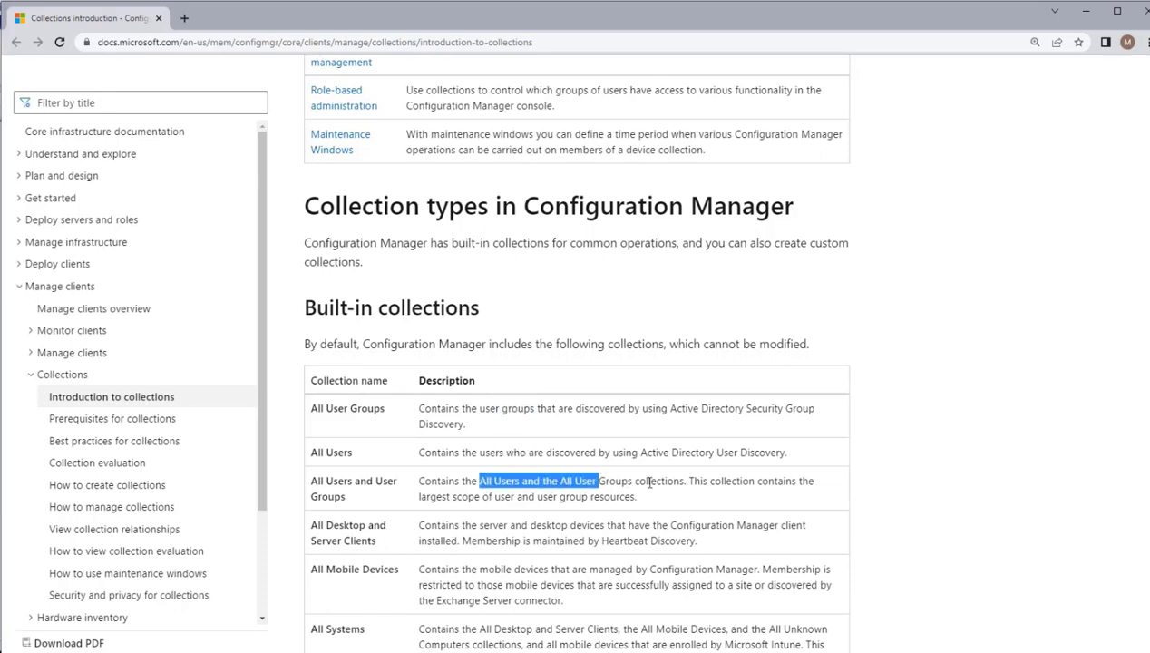
- Examine the built-in device collections All Desktop and Server Clients, All Mobile Devices, and All Systems in the documentation table
{"action": "scroll", "coordinate": [573, 485], "scroll_direction": "down", "scroll_amount": 3}
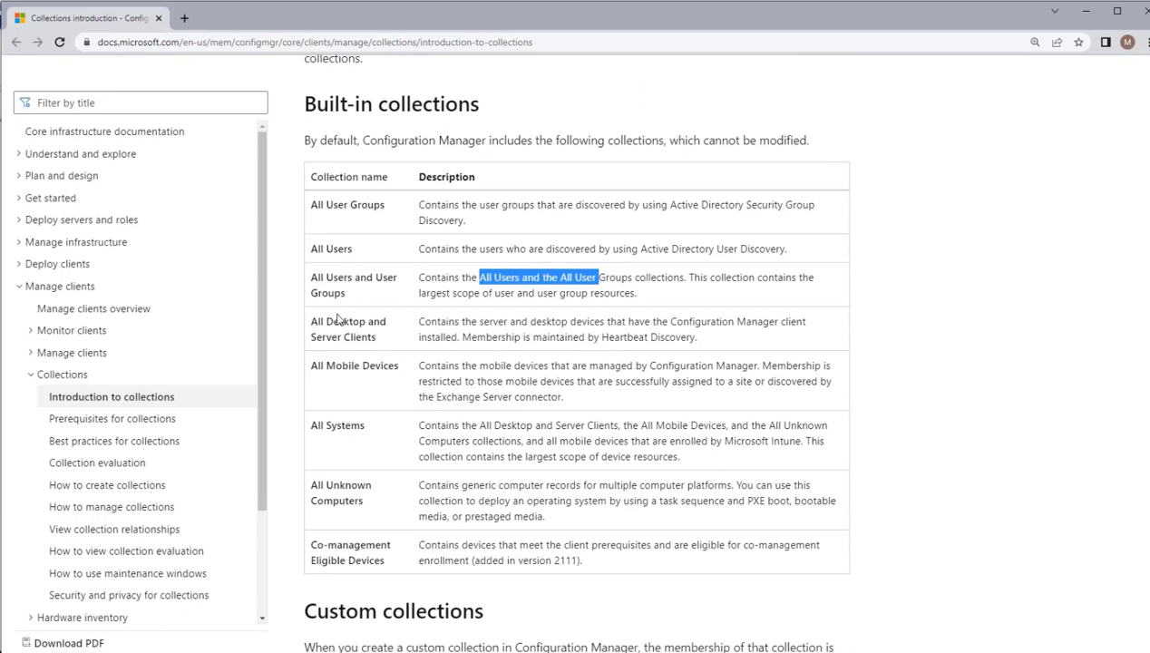
{"action": "left_click_drag", "start_coordinate": [326, 321], "coordinate": [396, 325]}
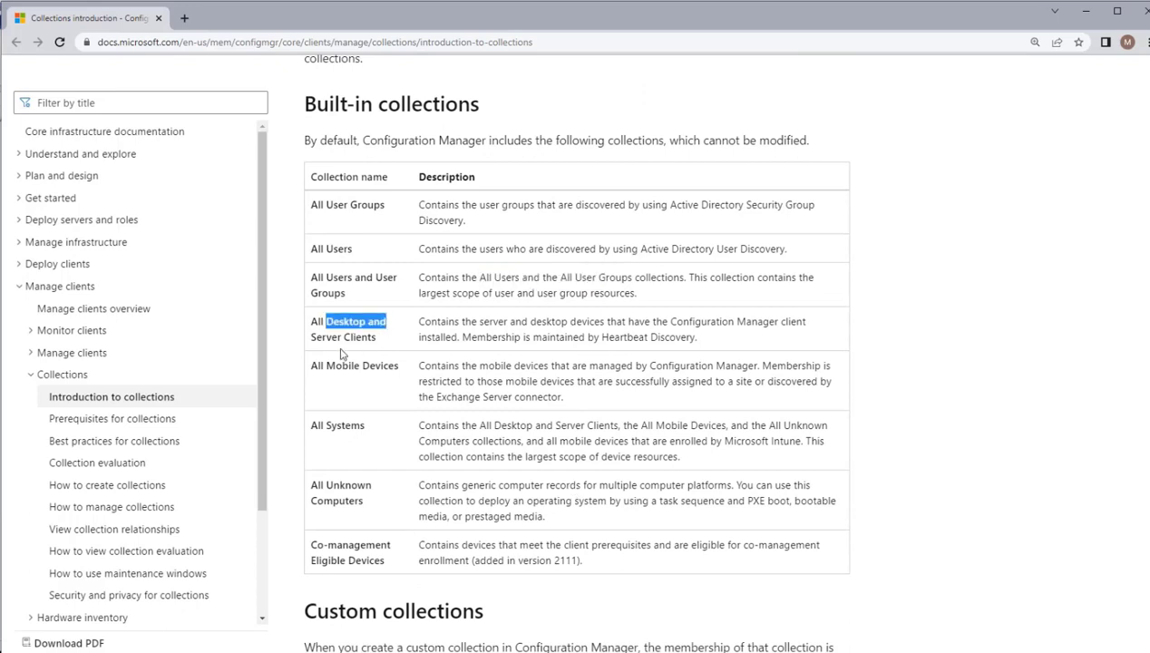
{"action": "left_click_drag", "start_coordinate": [320, 367], "coordinate": [393, 398]}
{"action": "left_click_drag", "start_coordinate": [324, 425], "coordinate": [366, 426]}
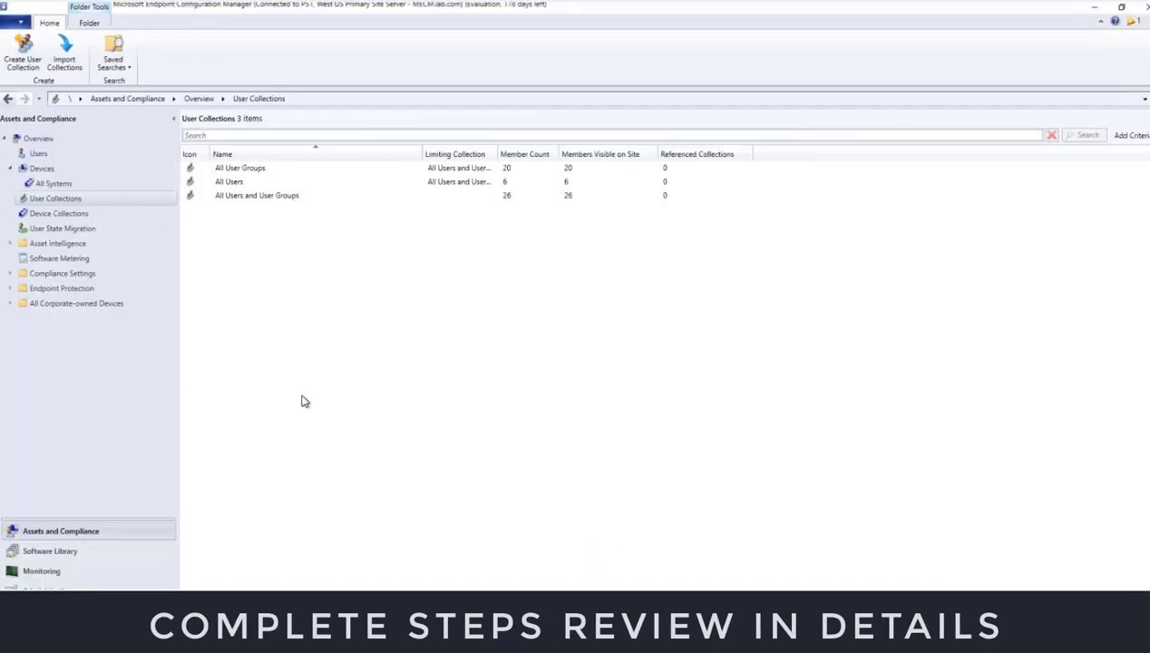
- In Configuration Manager, start a user collection named "User Collection" with All Users and User Groups as its limiting collection
{"action": "right_click", "coordinate": [256, 288]}
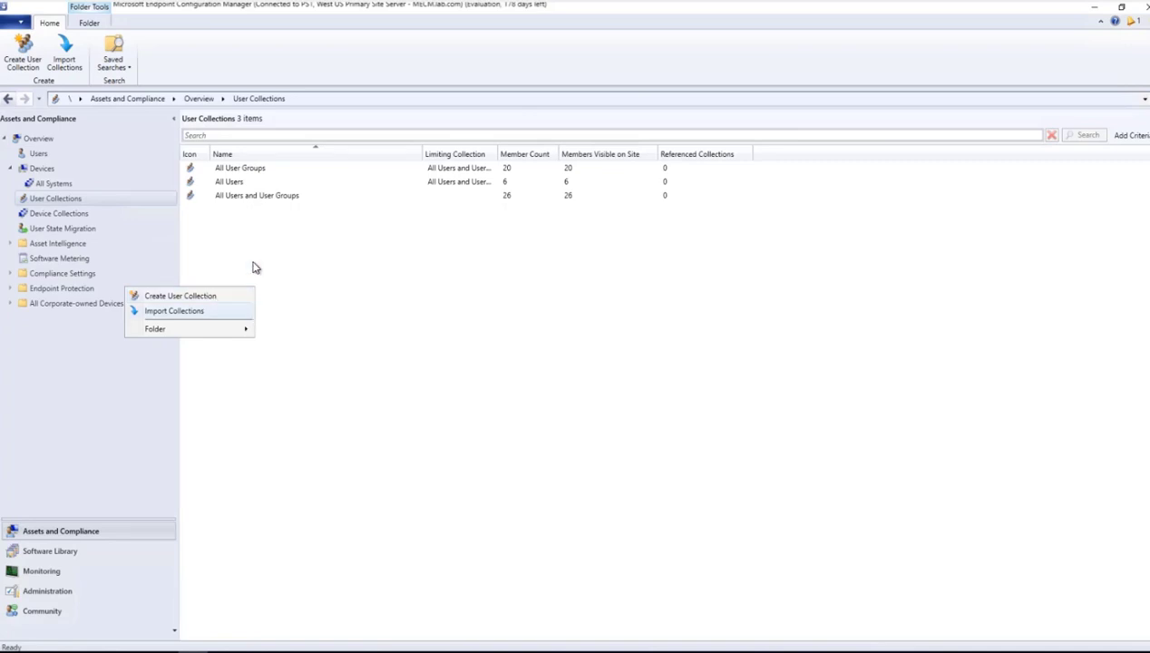
{"action": "left_click", "coordinate": [16, 60]}
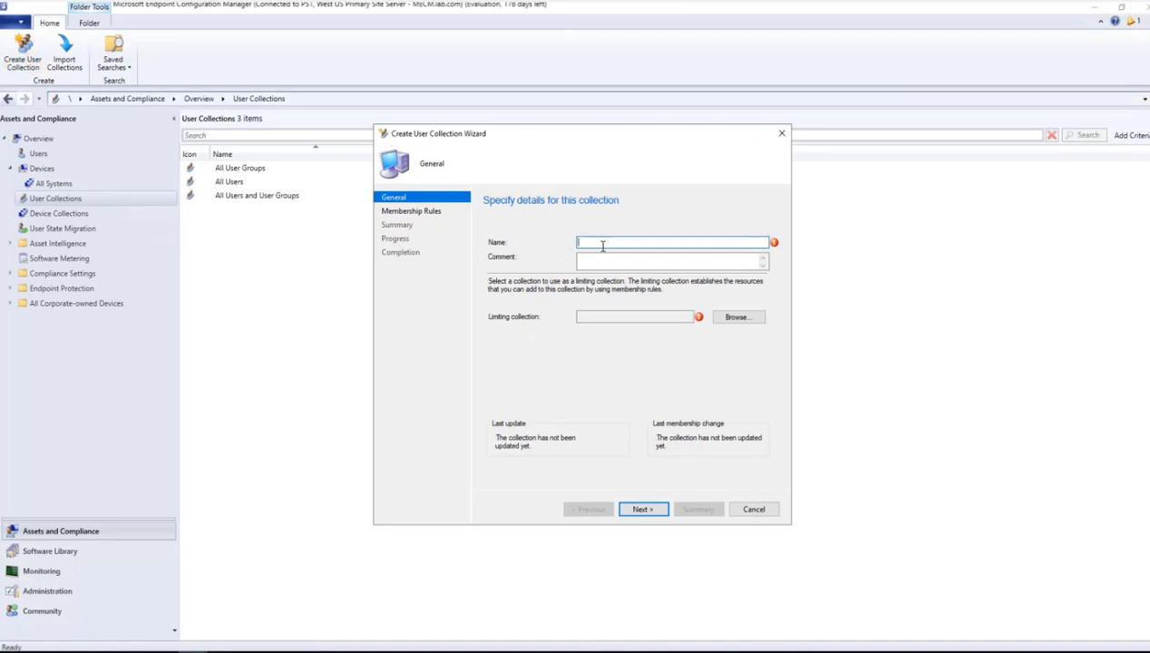
{"action": "type", "text": "User Collection"}
{"action": "left_click", "coordinate": [718, 317]}
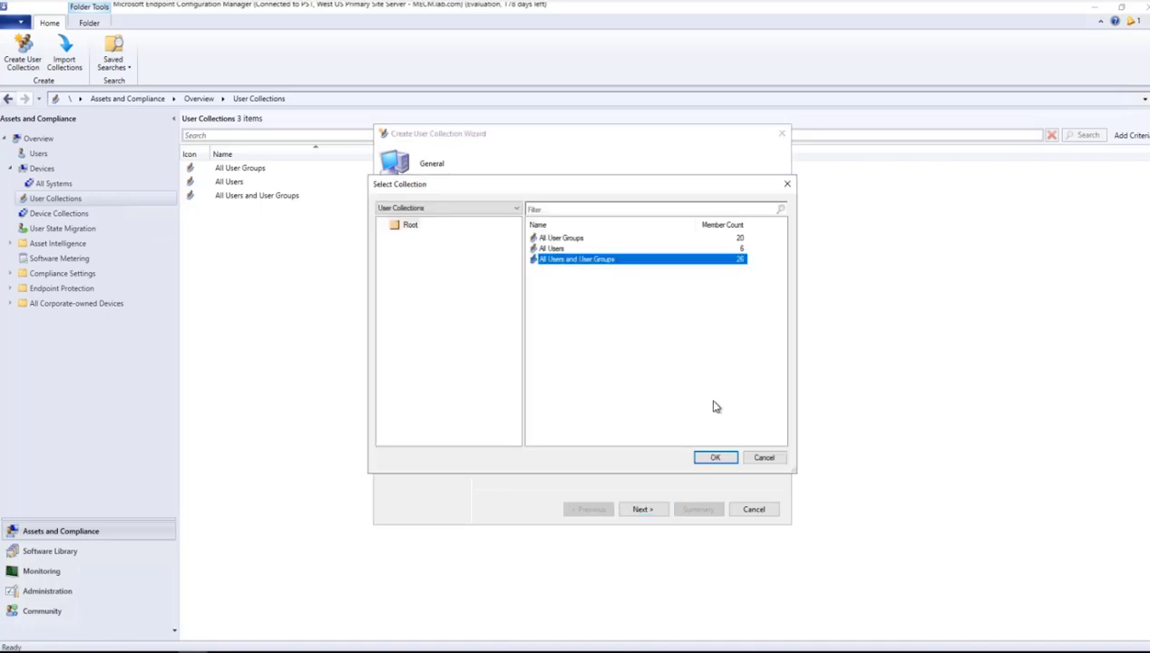
{"action": "left_click", "coordinate": [712, 458]}
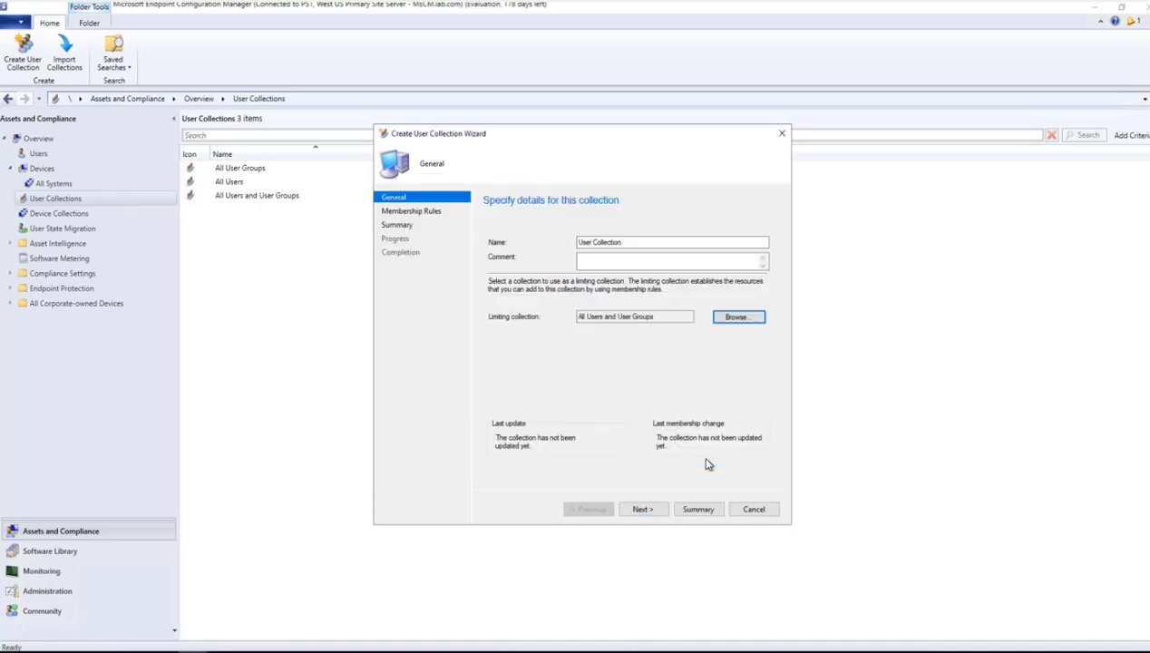
{"action": "left_click", "coordinate": [640, 511]}
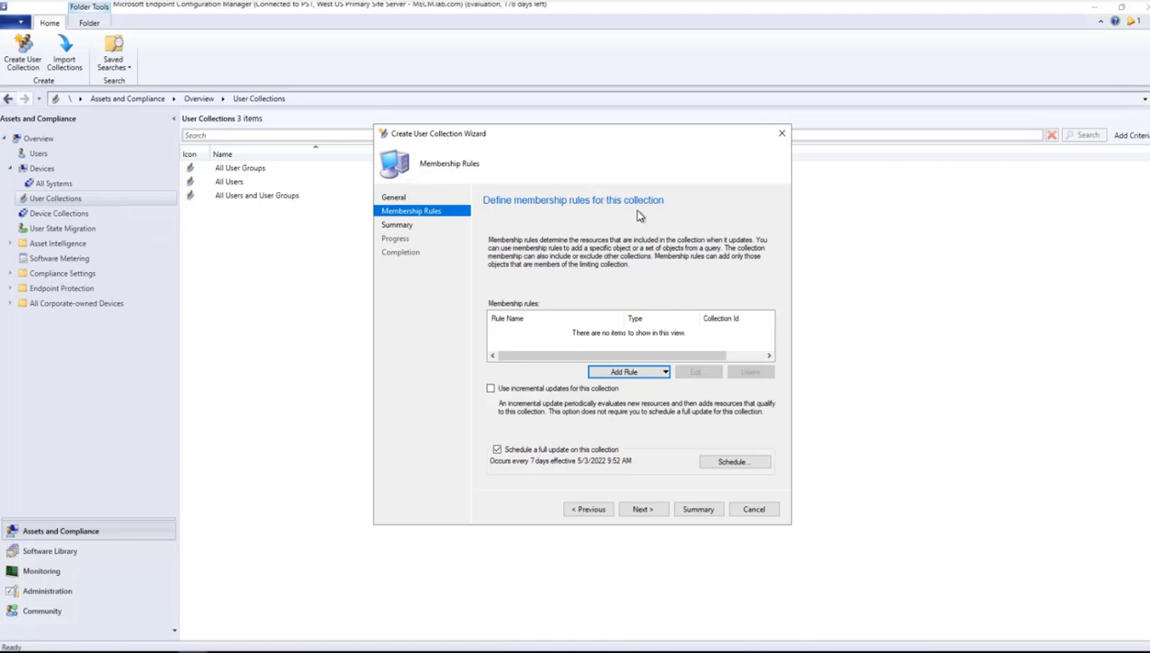
- Start a direct membership rule and search User Resource by Name with the wildcard value "%"
{"action": "left_click", "coordinate": [617, 373]}
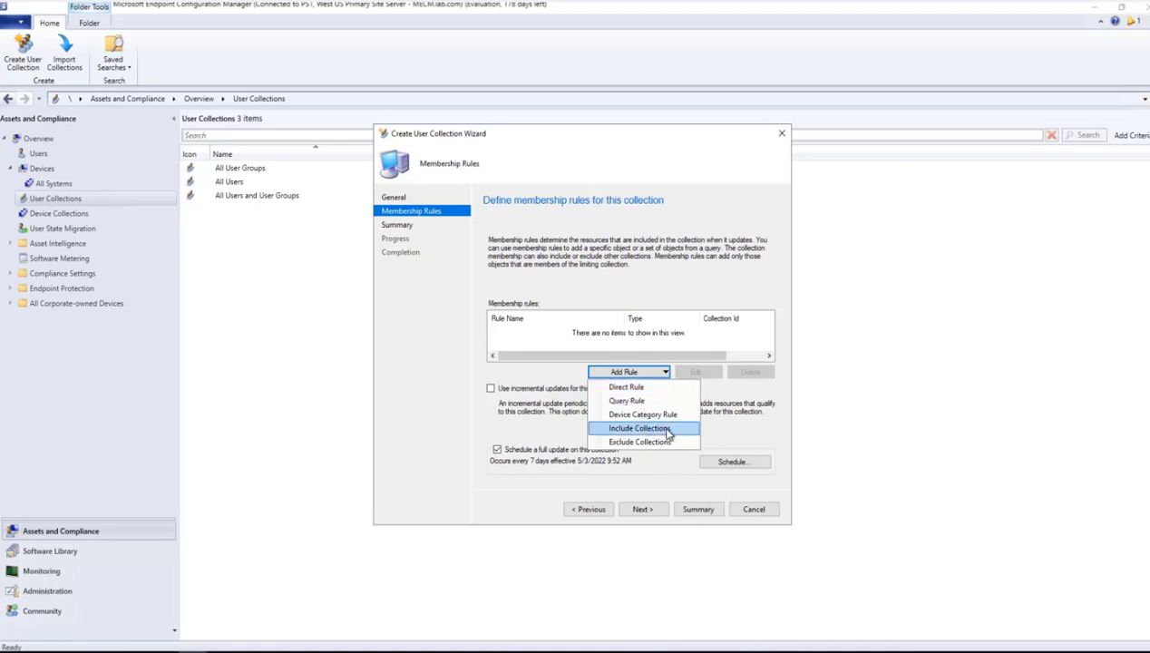
{"action": "left_click", "coordinate": [624, 388]}
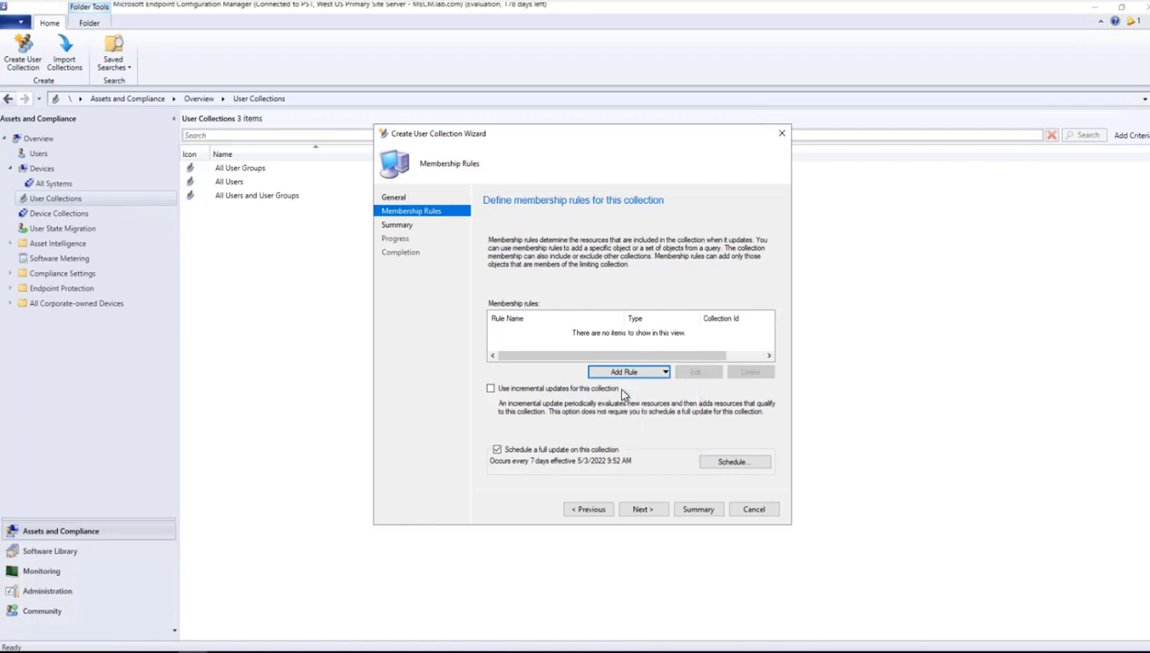
{"action": "left_click", "coordinate": [645, 508]}
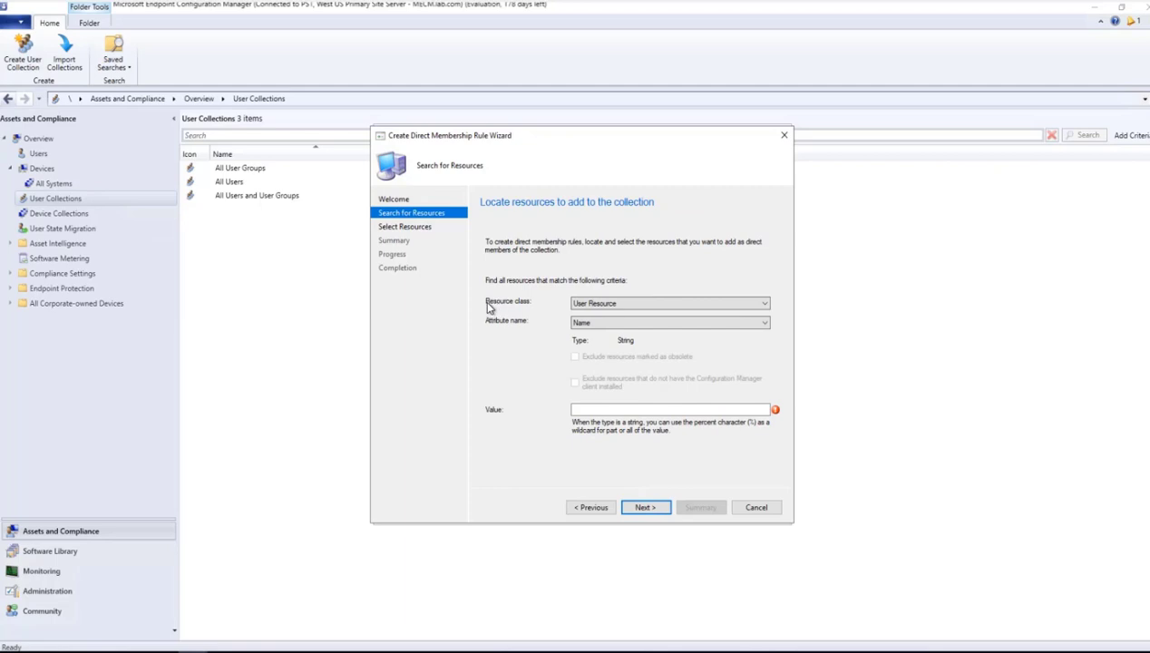
{"action": "left_click", "coordinate": [585, 328]}
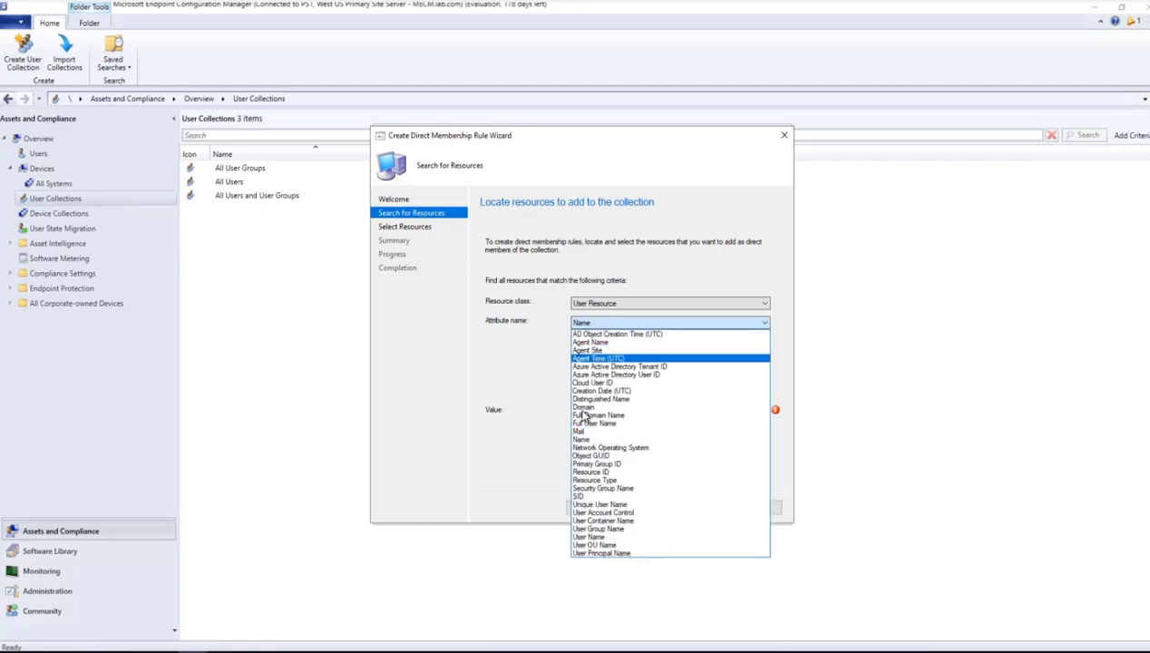
{"action": "left_click", "coordinate": [556, 354]}
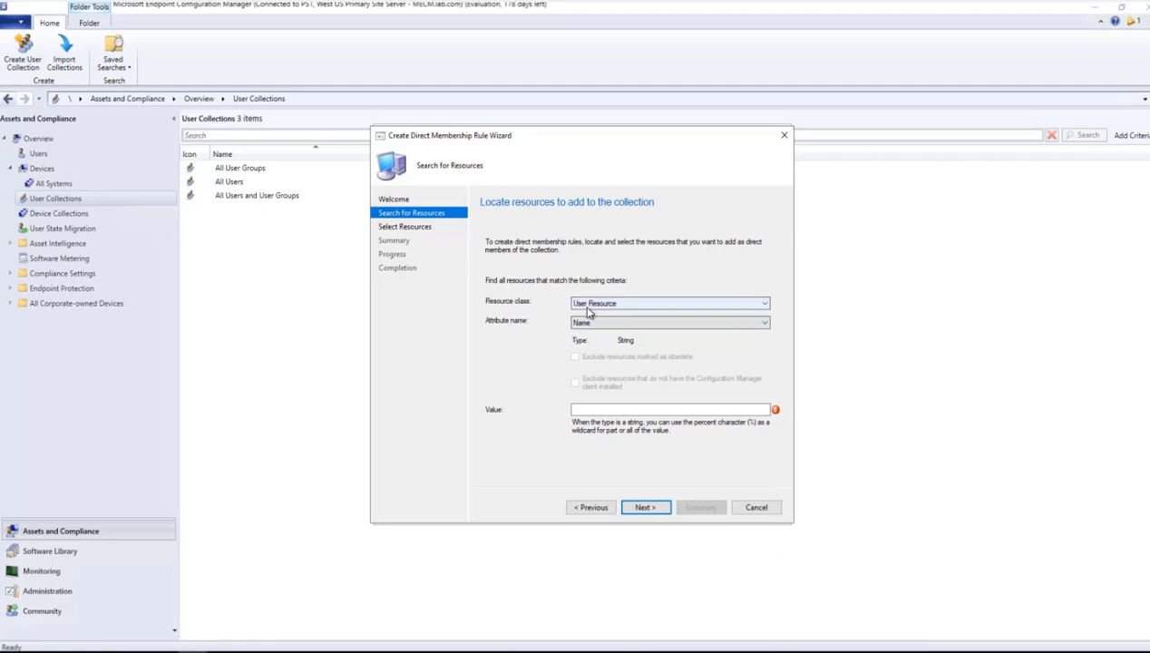
{"action": "left_click", "coordinate": [599, 411]}
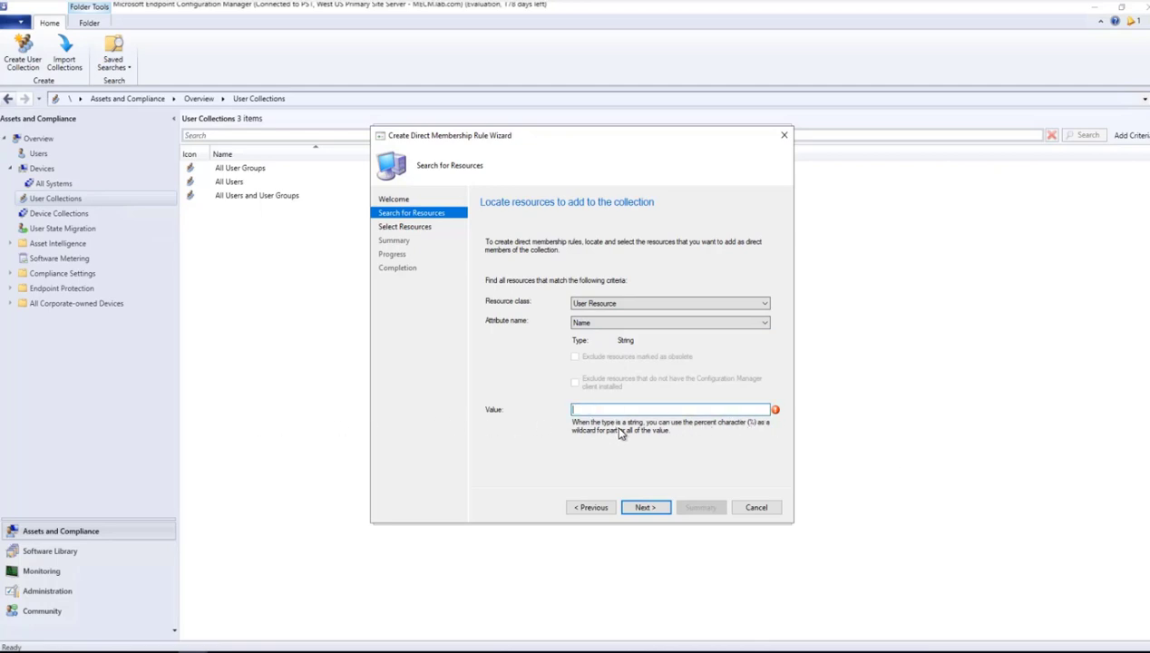
{"action": "type", "text": "%"}
{"action": "left_click", "coordinate": [638, 509]}
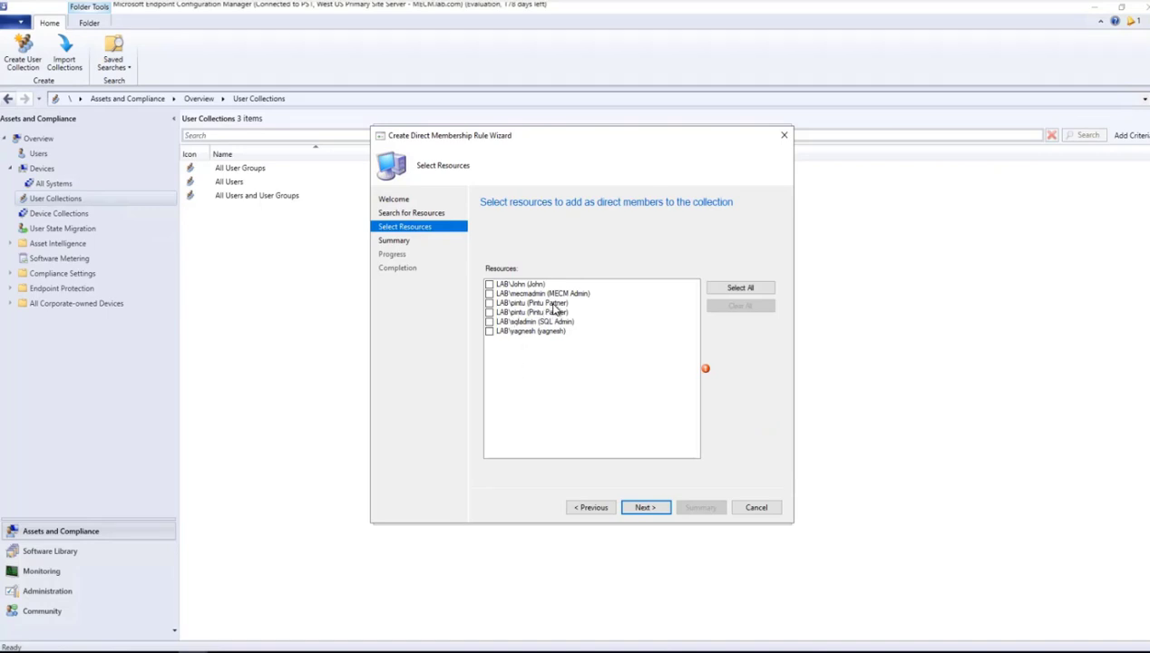
- Select the first listed user as the direct member and complete the direct membership rule
{"action": "left_click", "coordinate": [489, 284]}
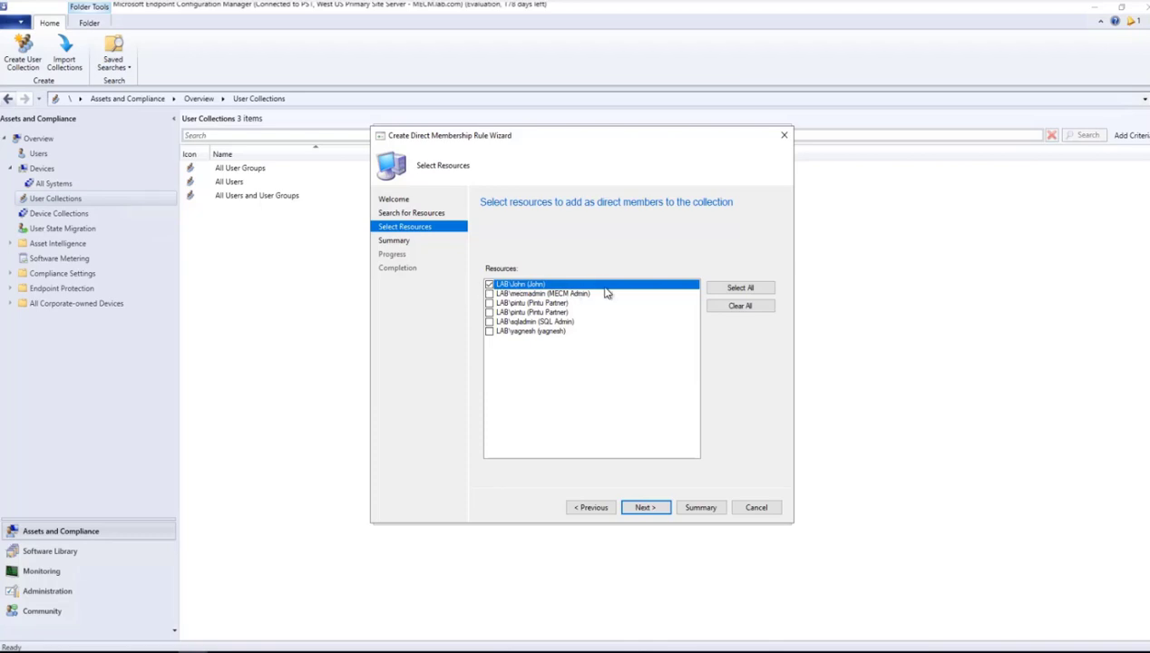
{"action": "left_click", "coordinate": [649, 509]}
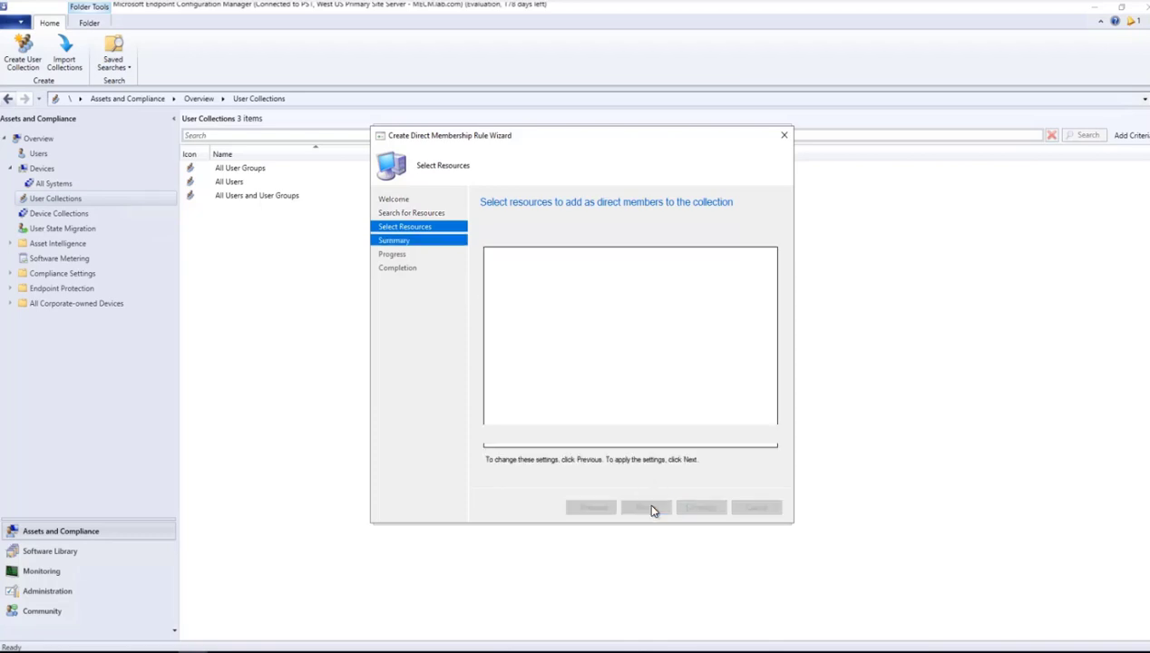
{"action": "left_click", "coordinate": [645, 509]}
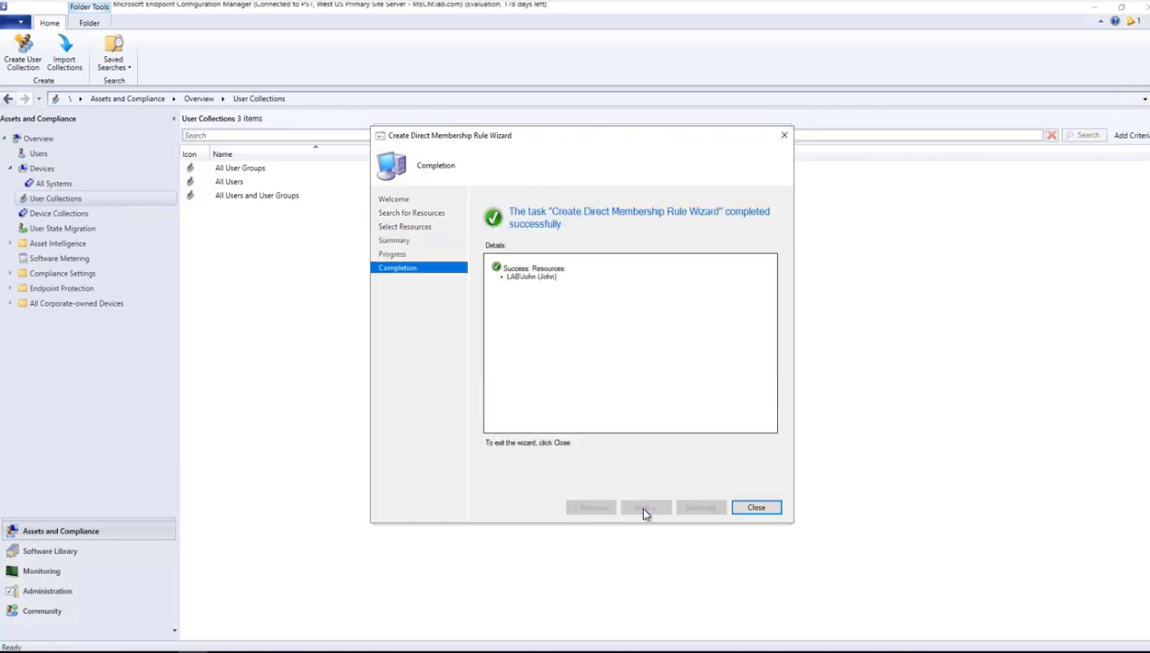
{"action": "left_click", "coordinate": [753, 509]}
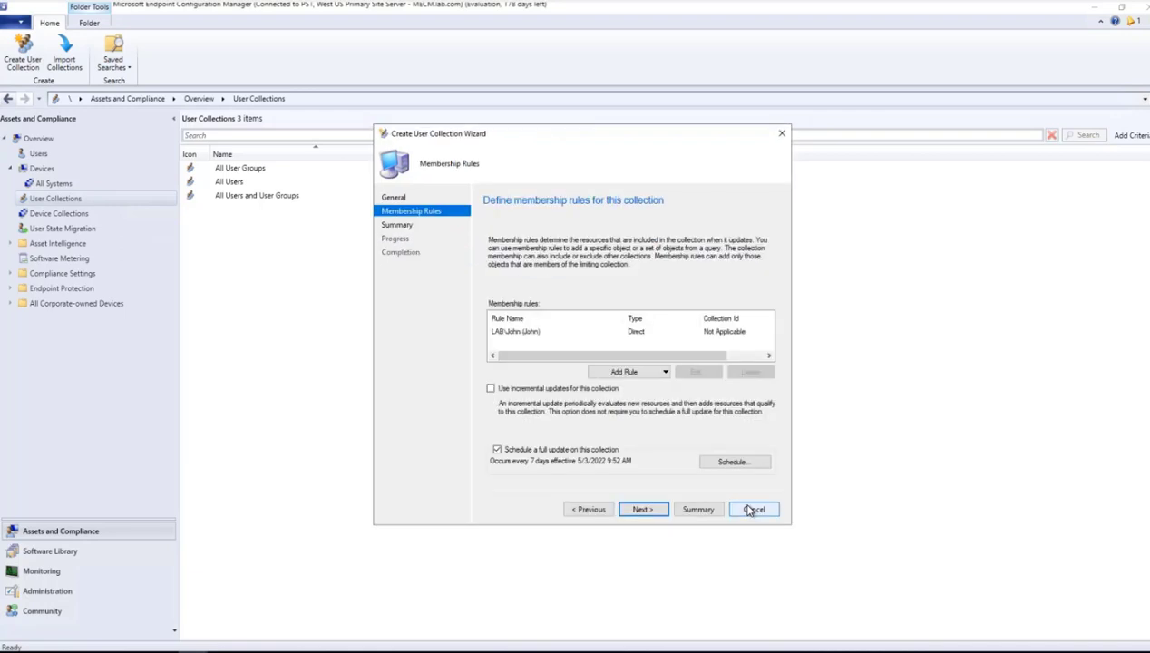
- Confirm the settings to create the user collection and close the finished wizard
{"action": "left_click", "coordinate": [642, 508]}
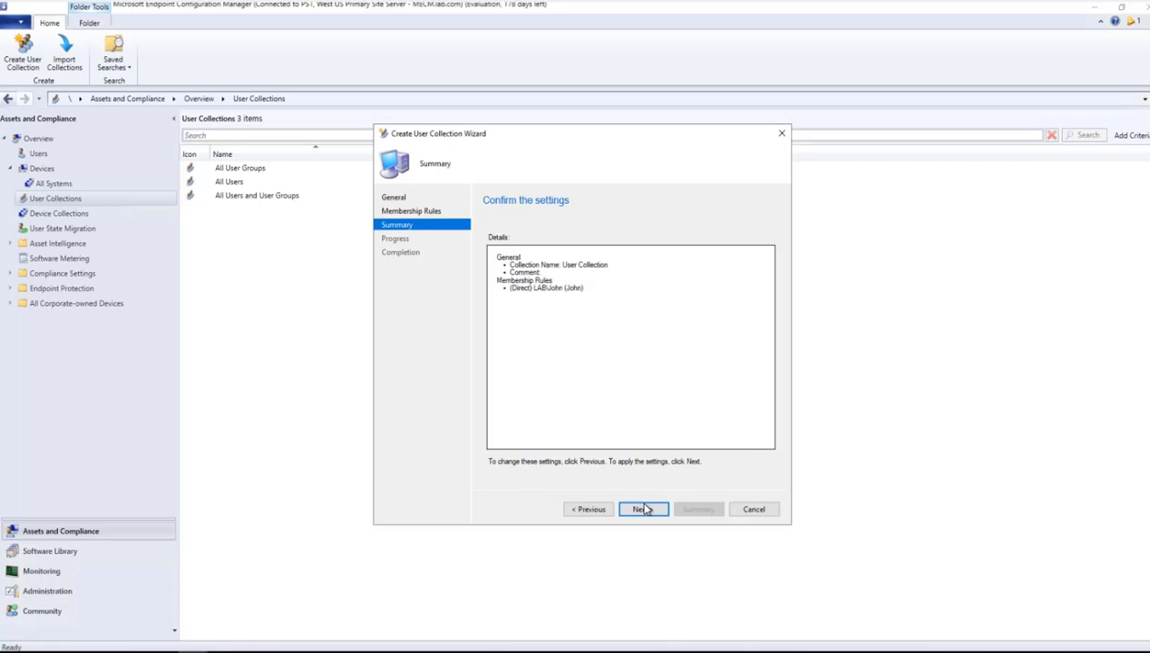
{"action": "left_click", "coordinate": [642, 508]}
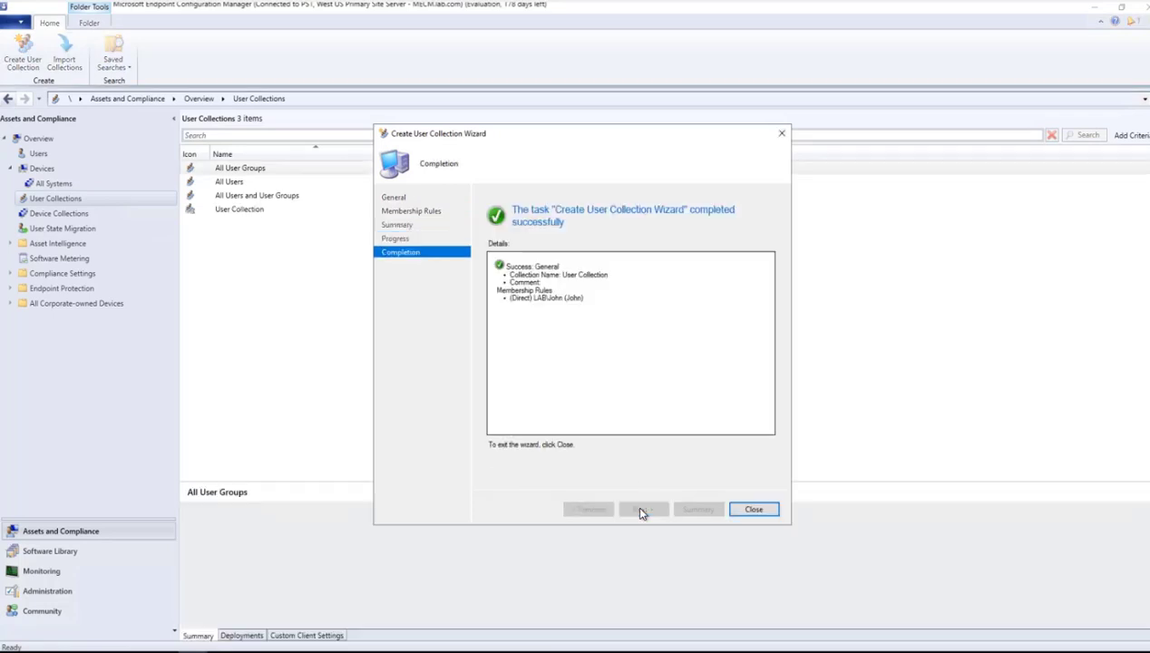
{"action": "left_click", "coordinate": [749, 508]}
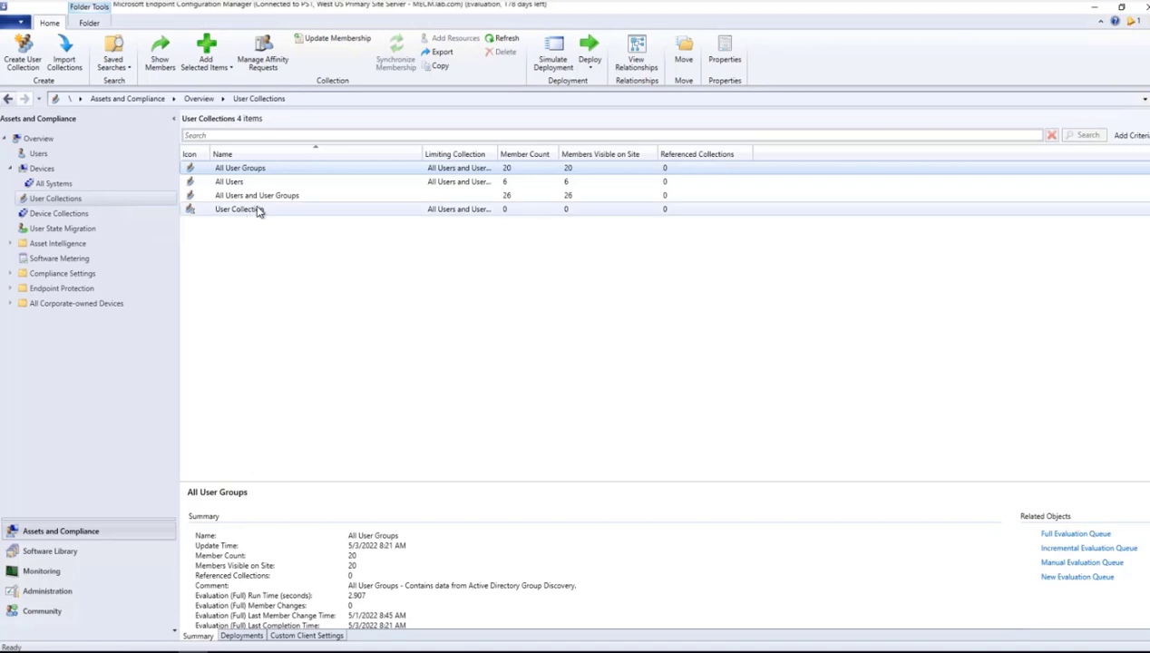
- Refresh the new User Collection so its membership data is reloaded
{"action": "right_click", "coordinate": [258, 255]}
{"action": "left_click", "coordinate": [232, 209]}
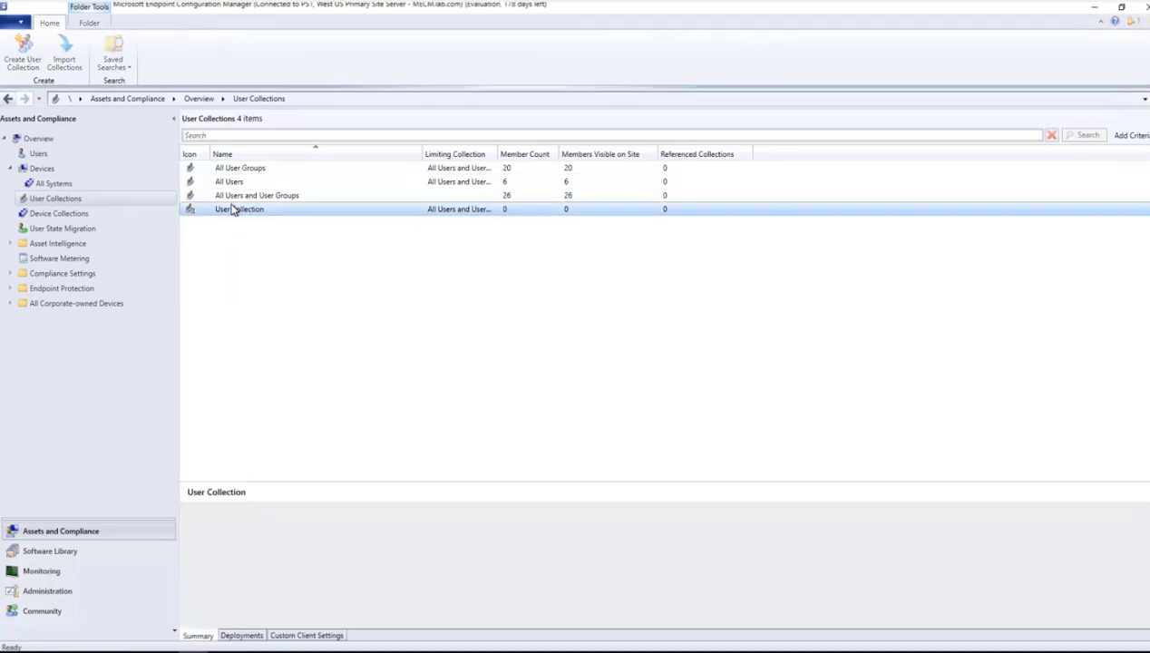
{"action": "right_click", "coordinate": [232, 209]}
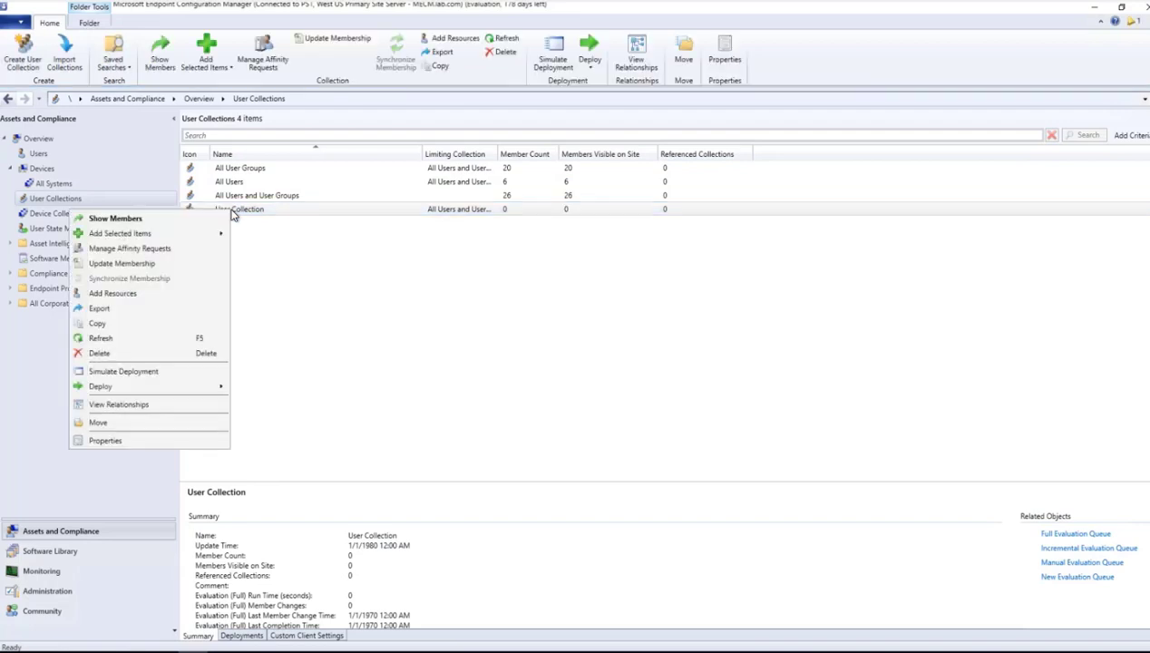
{"action": "left_click", "coordinate": [105, 338]}
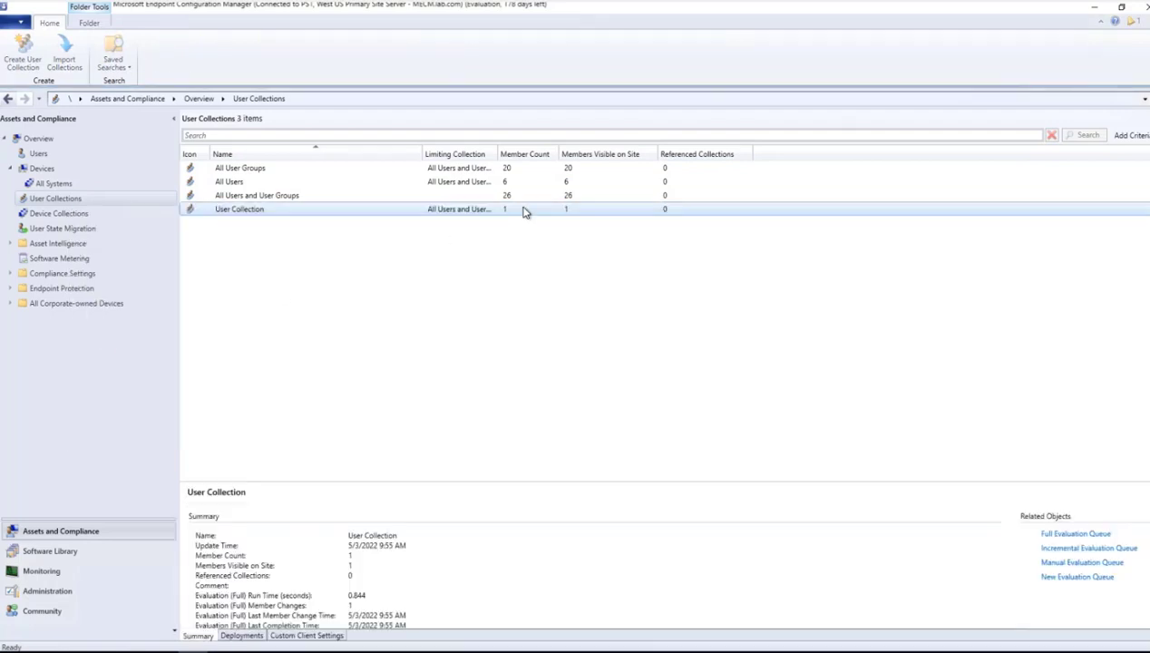
- Show the members of User Collection and return to the User Collections list
{"action": "right_click", "coordinate": [244, 216]}
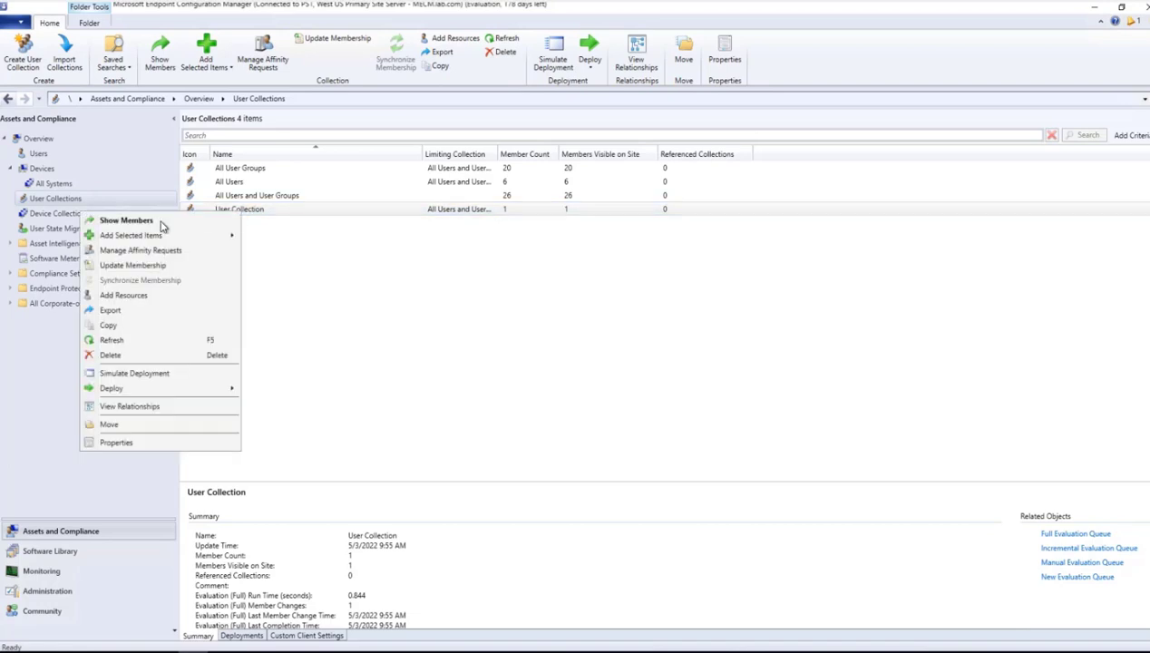
{"action": "left_click", "coordinate": [160, 222]}
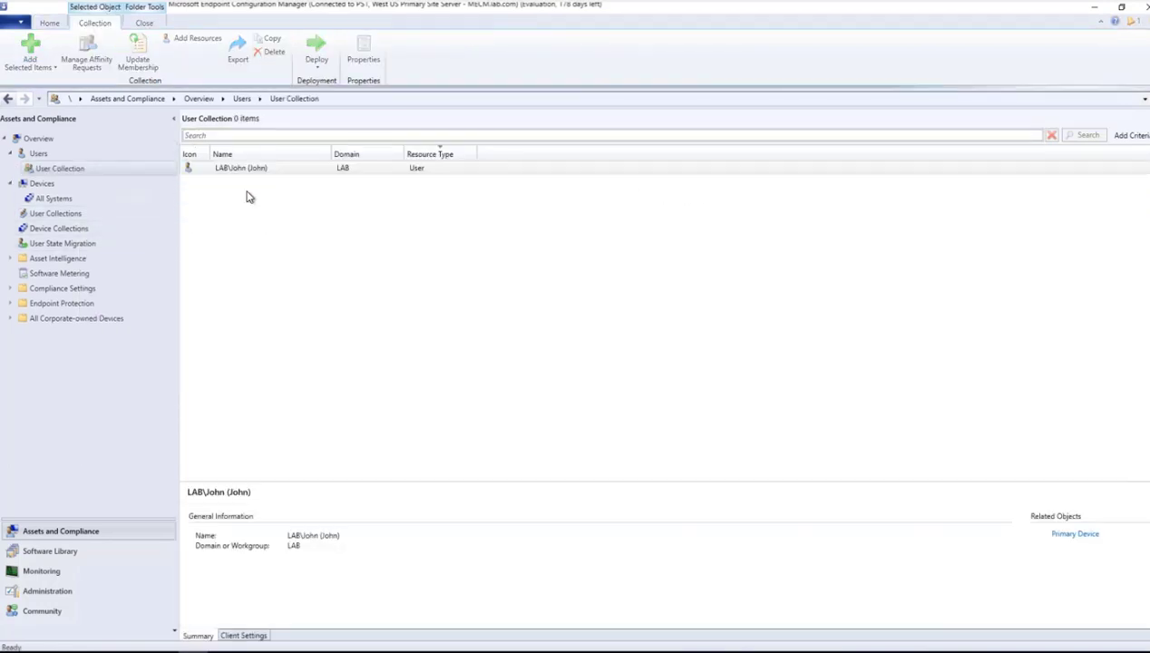
{"action": "left_click", "coordinate": [322, 172]}
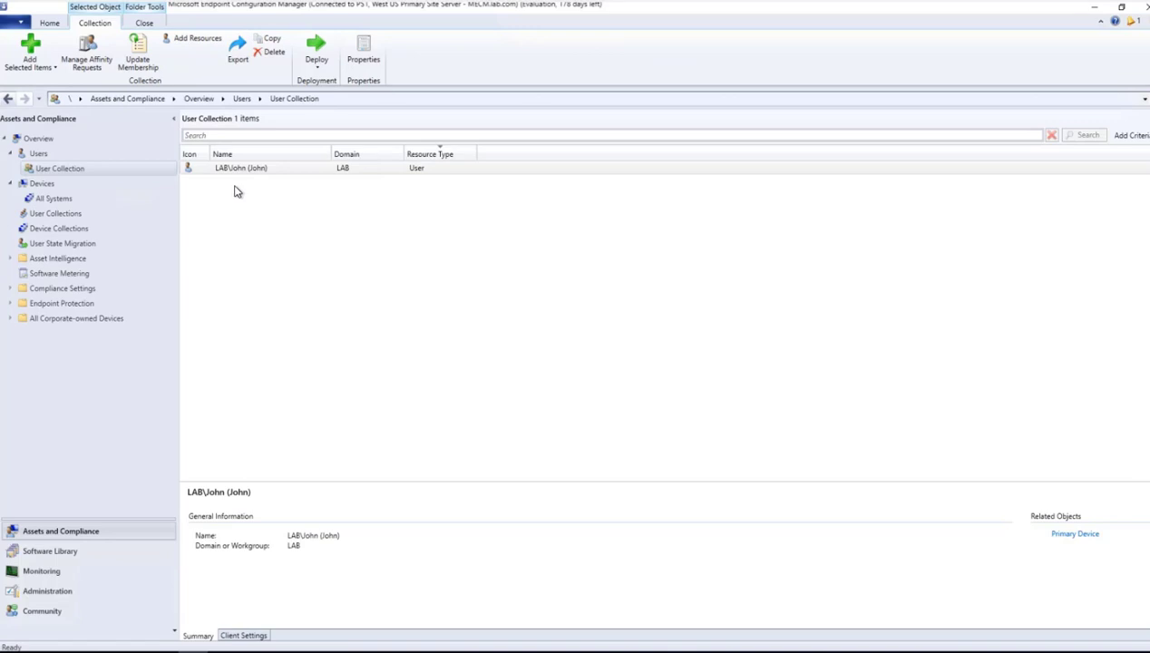
{"action": "left_click", "coordinate": [40, 214]}
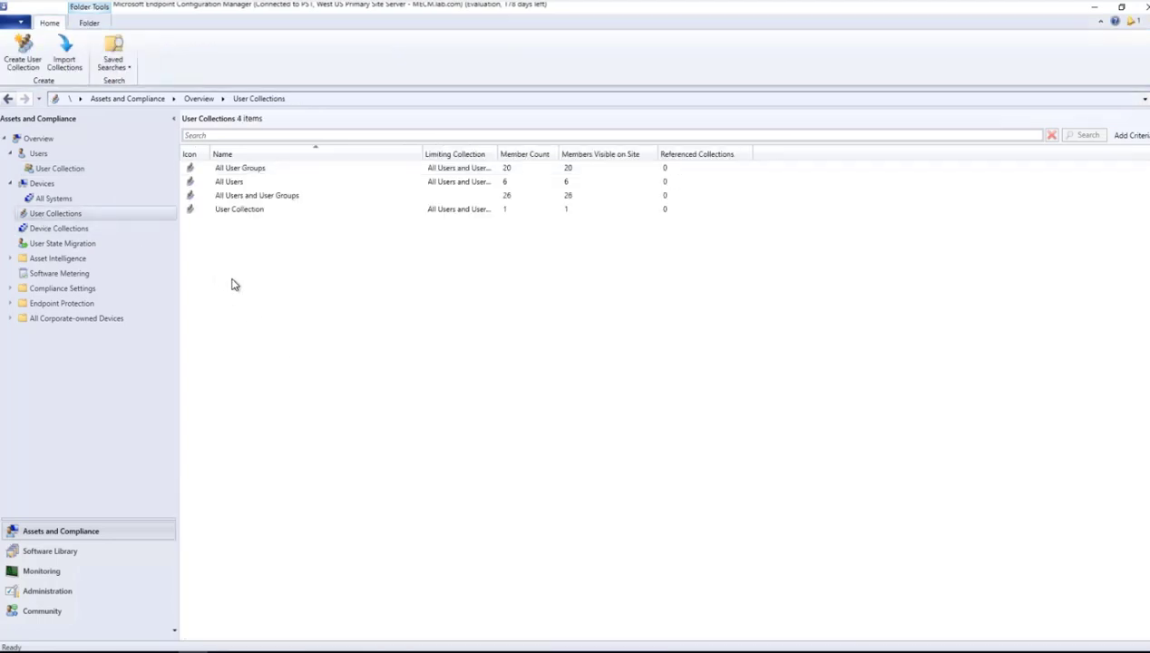
- Start a user collection named "Query User Collection" with All Users and User Groups as its limiting collection
{"action": "right_click", "coordinate": [306, 304]}
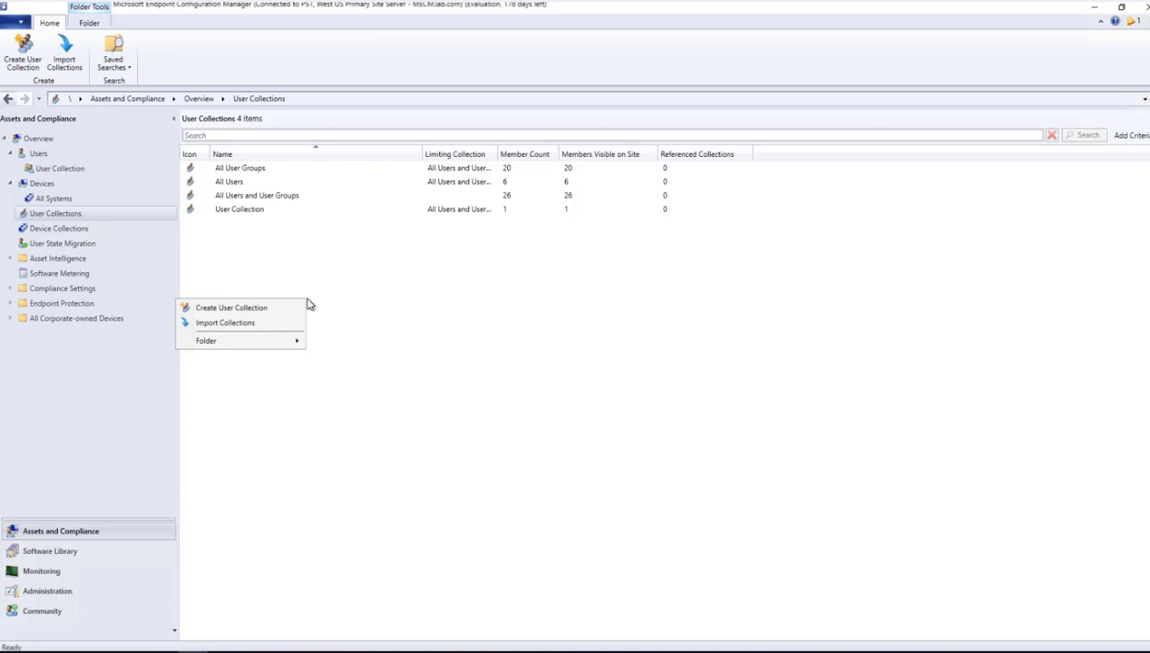
{"action": "left_click", "coordinate": [220, 308]}
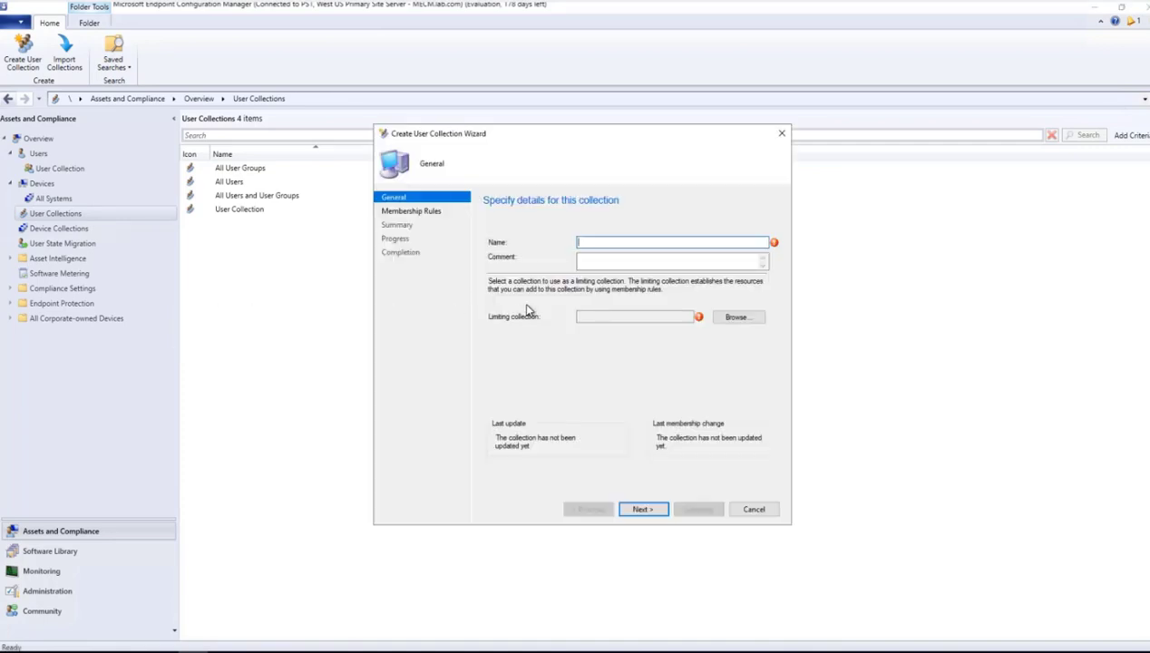
{"action": "type", "text": "Query Co"}
{"action": "key", "text": "BackSpace"}
{"action": "key", "text": "BackSpace"}
{"action": "type", "text": "User Collection"}
{"action": "left_click", "coordinate": [736, 320]}
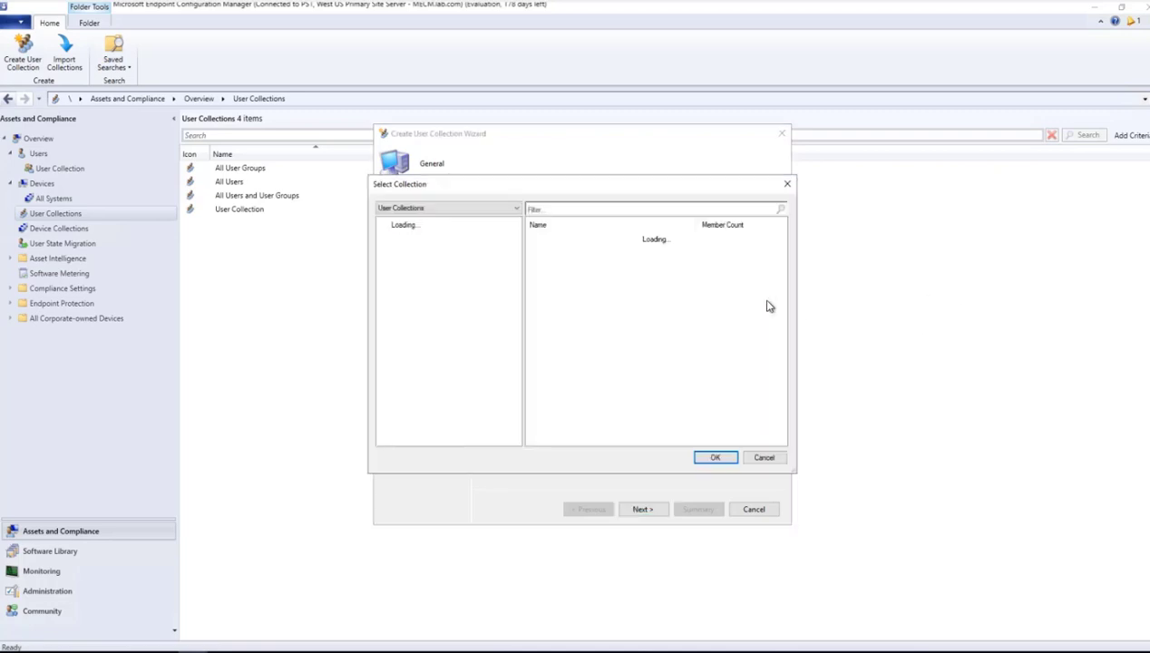
{"action": "left_click", "coordinate": [558, 260]}
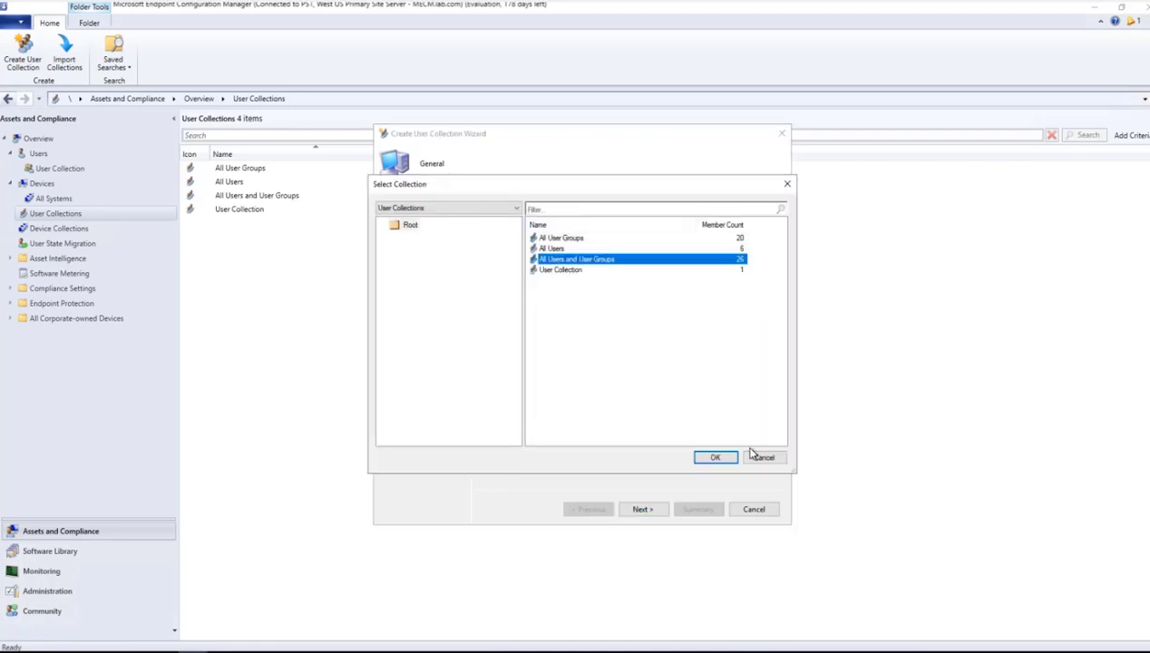
{"action": "left_click", "coordinate": [727, 458]}
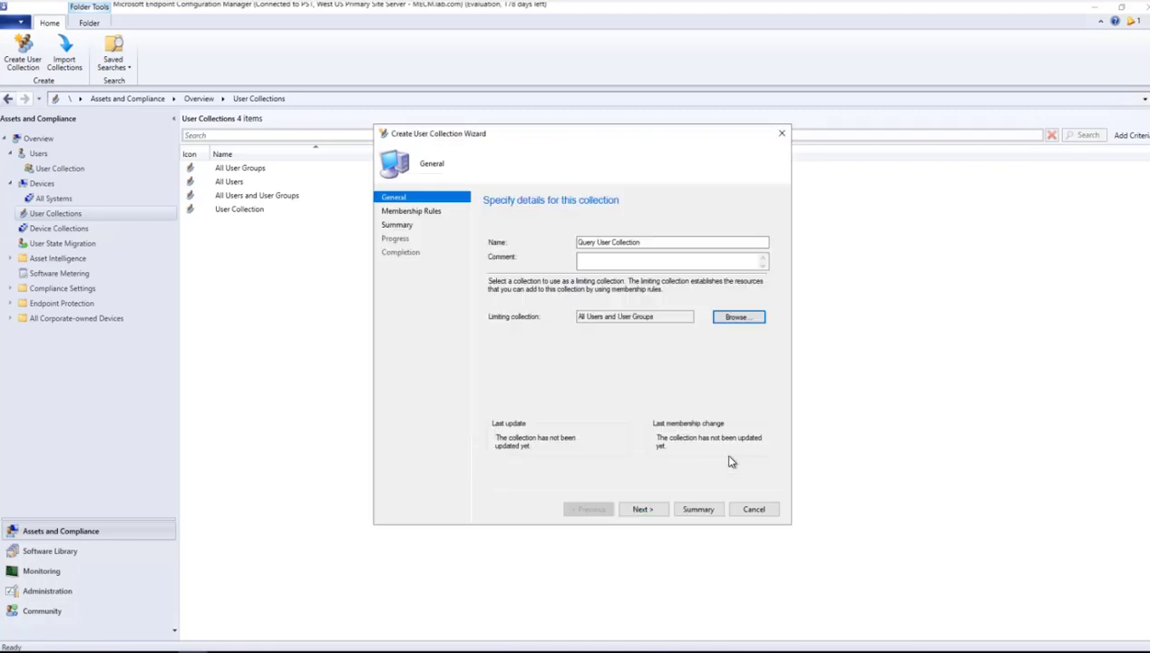
{"action": "left_click", "coordinate": [651, 511]}
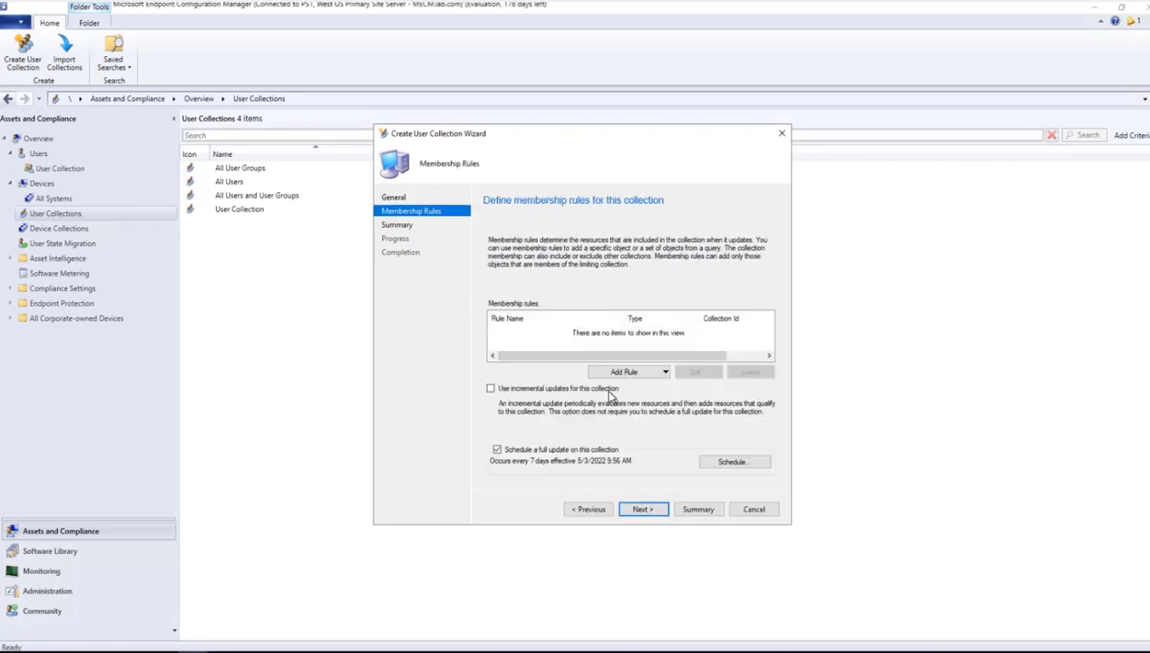
- Add a query rule named "Query" to the collection and open its query statement for editing
{"action": "left_click", "coordinate": [616, 372]}
{"action": "left_click", "coordinate": [619, 406]}
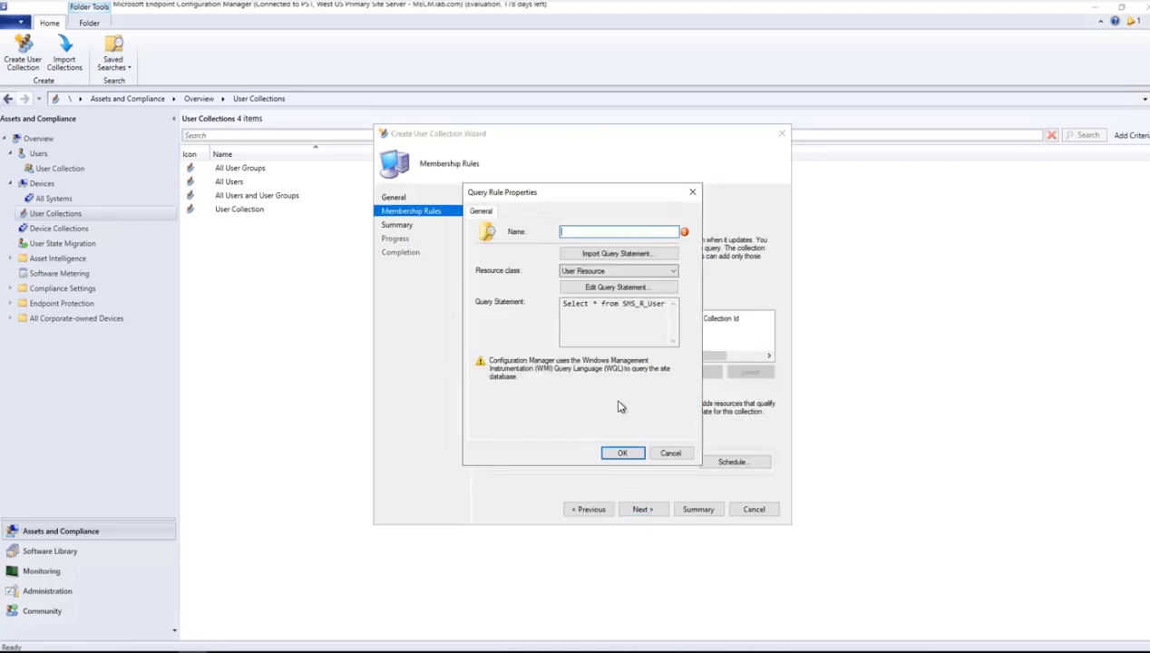
{"action": "type", "text": "Query"}
{"action": "left_click", "coordinate": [628, 289]}
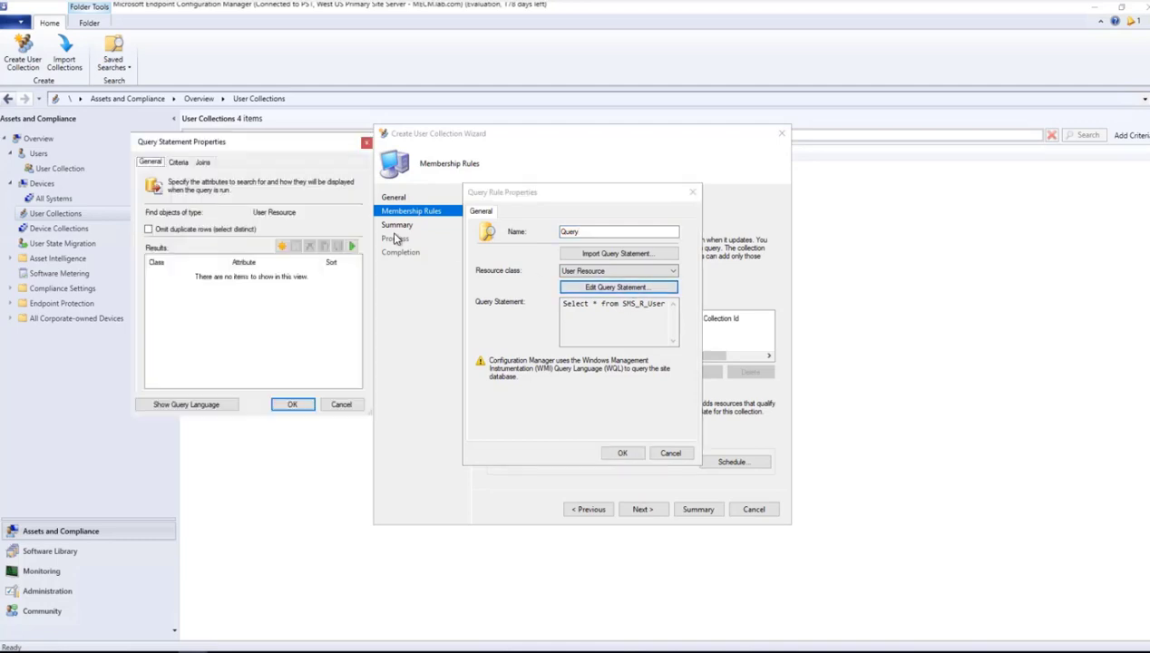
- Add a simple value criterion to the query on the User Resource attribute Security Group Name
{"action": "left_click", "coordinate": [177, 164]}
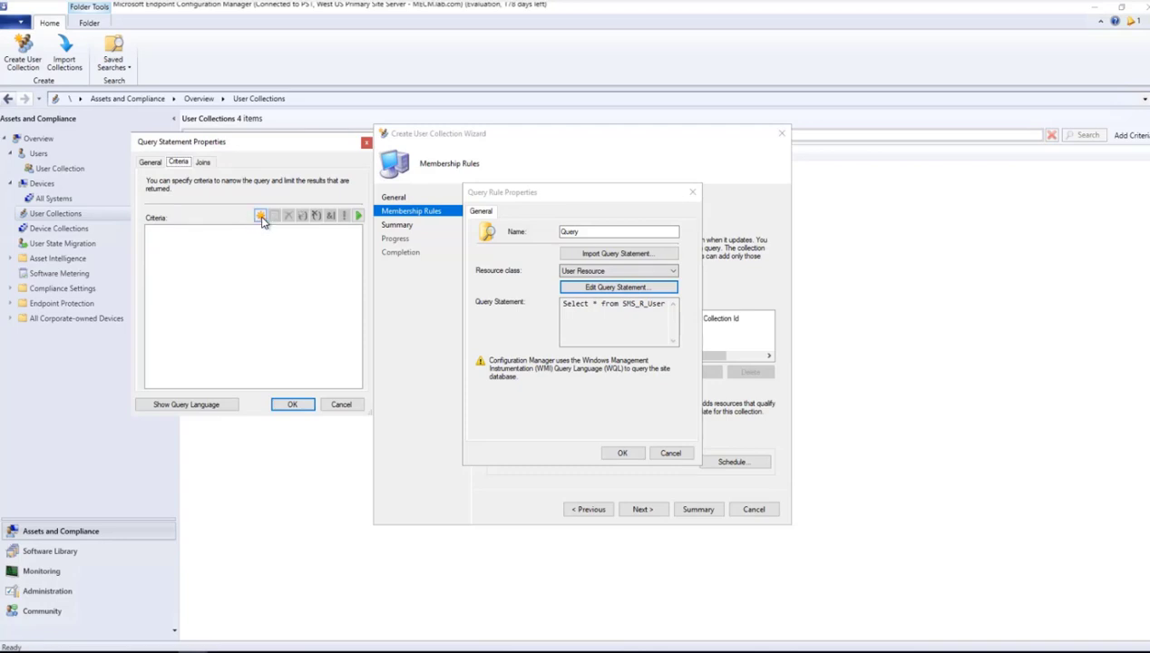
{"action": "left_click", "coordinate": [261, 216]}
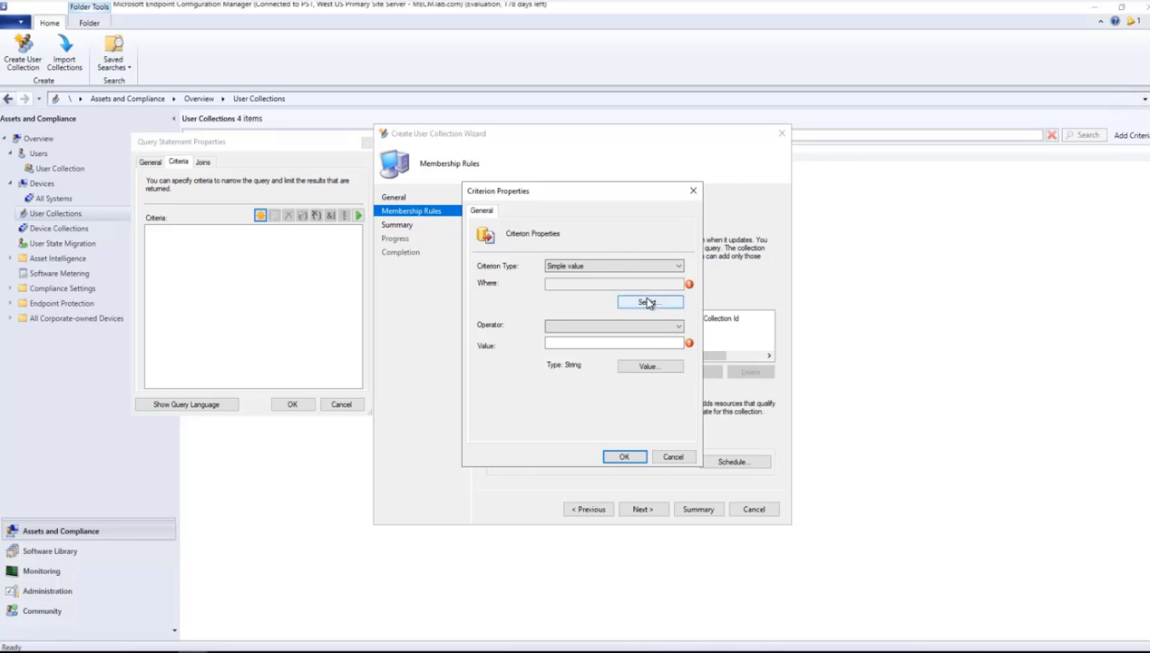
{"action": "left_click", "coordinate": [648, 301]}
{"action": "left_click", "coordinate": [597, 297]}
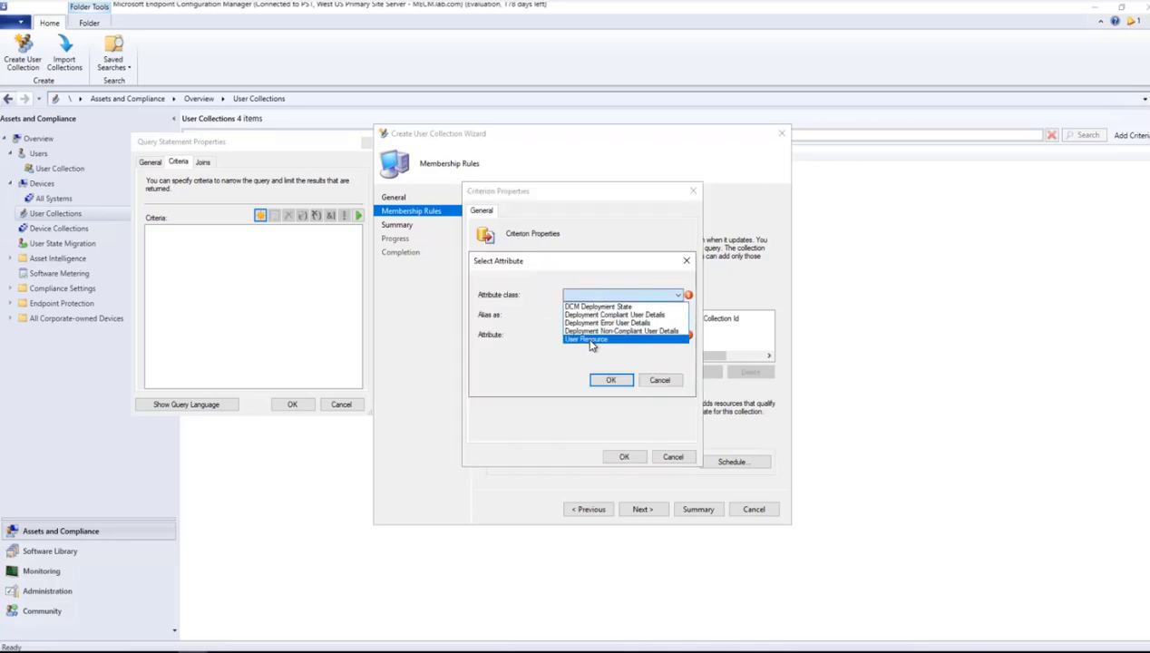
{"action": "left_click", "coordinate": [591, 340]}
{"action": "left_click", "coordinate": [630, 337]}
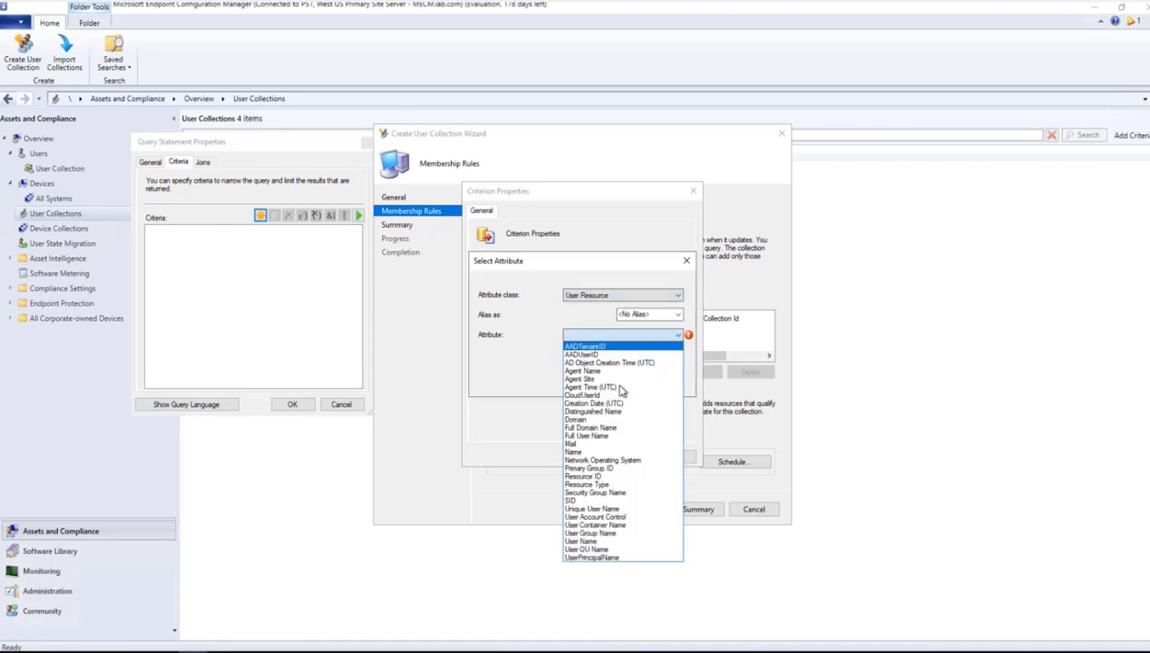
{"action": "left_click", "coordinate": [616, 494]}
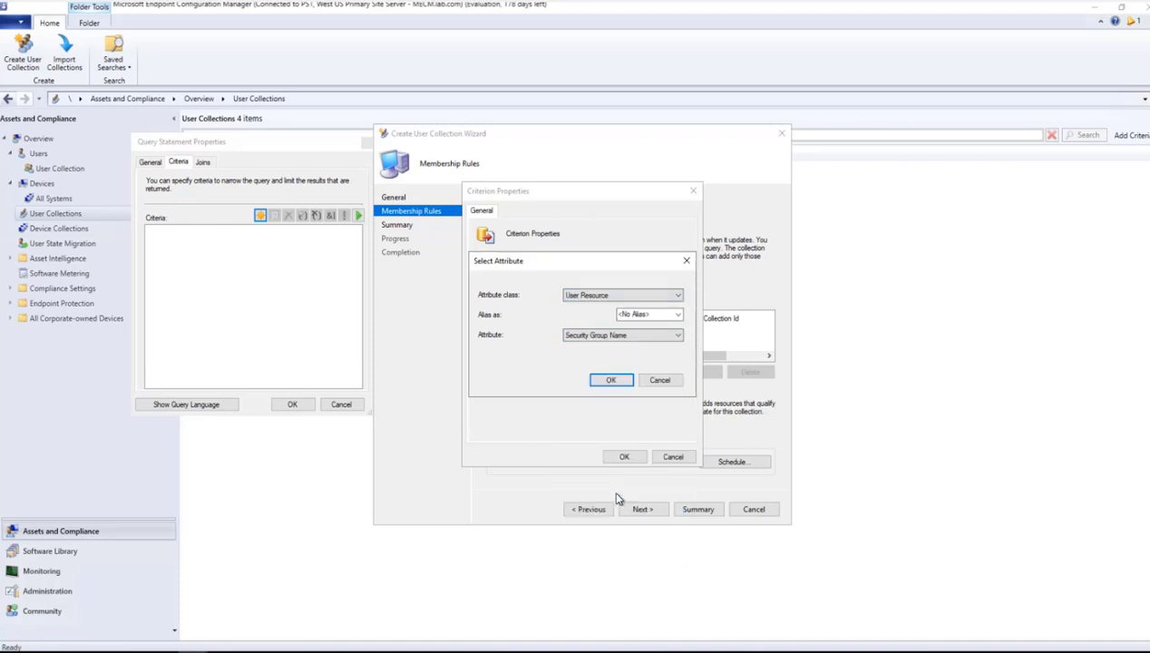
{"action": "left_click", "coordinate": [607, 377]}
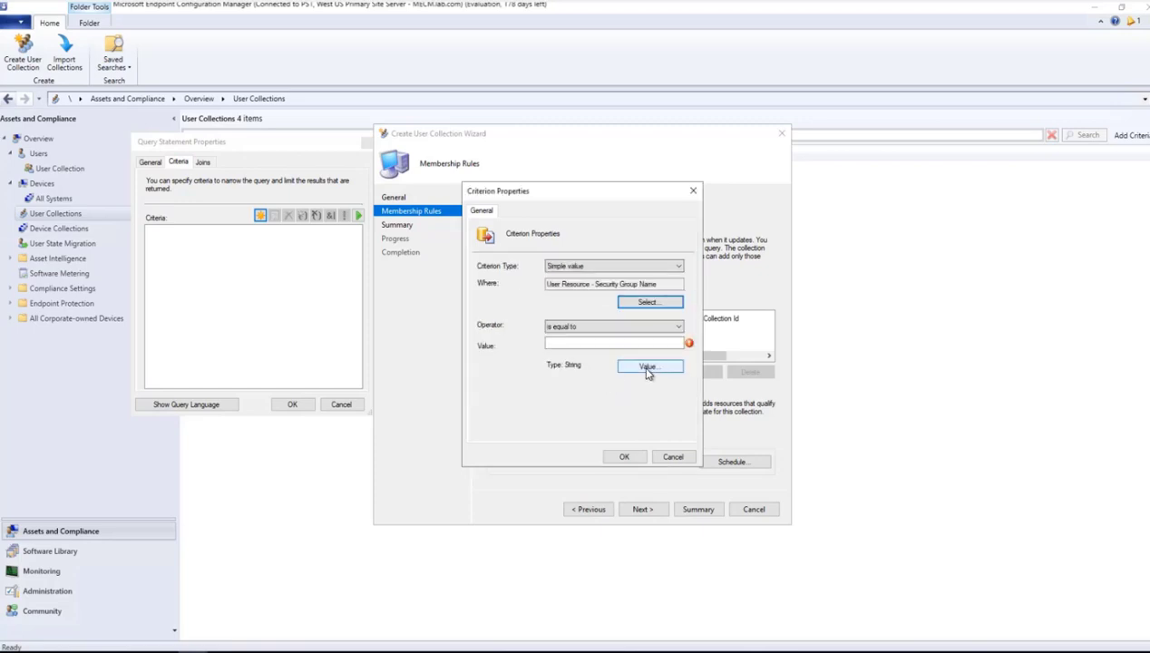
- Set the criterion value to LAB\Domain Admins and save the query statement and its membership rule
{"action": "left_click", "coordinate": [648, 370]}
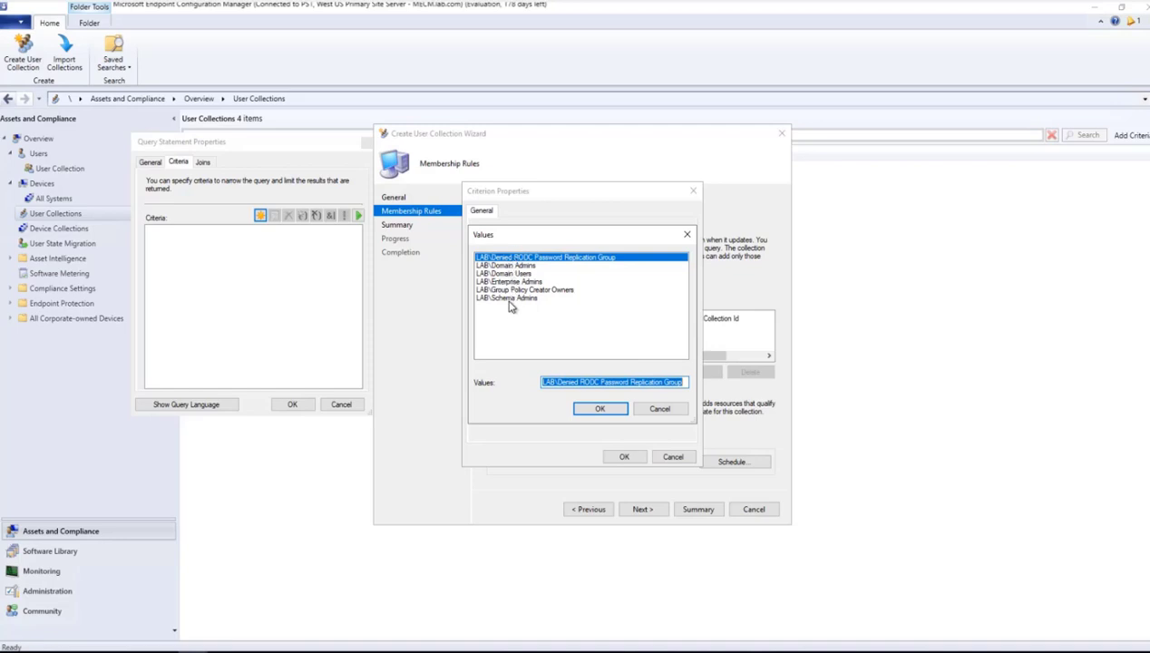
{"action": "left_click", "coordinate": [512, 265]}
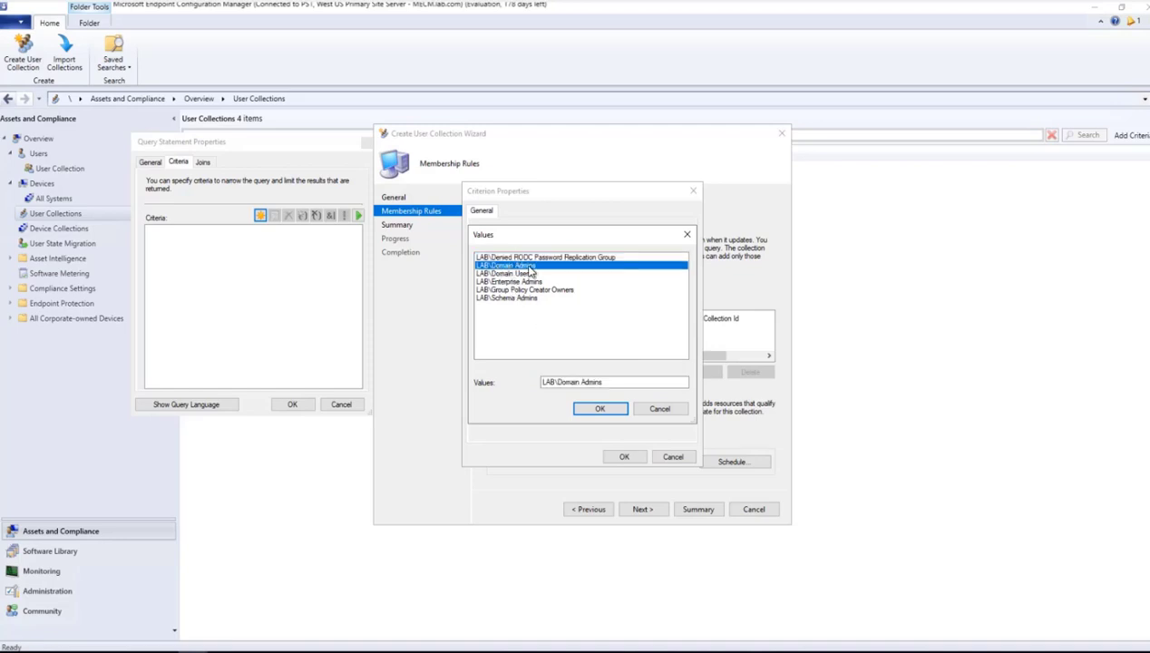
{"action": "left_click", "coordinate": [597, 407]}
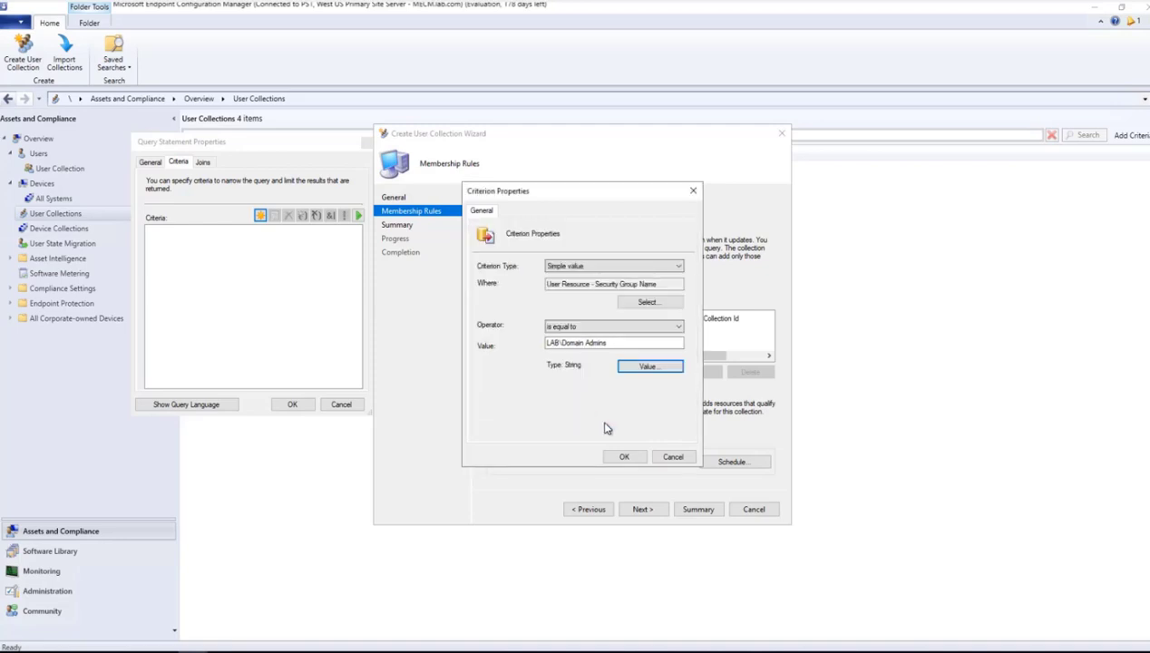
{"action": "left_click", "coordinate": [623, 456]}
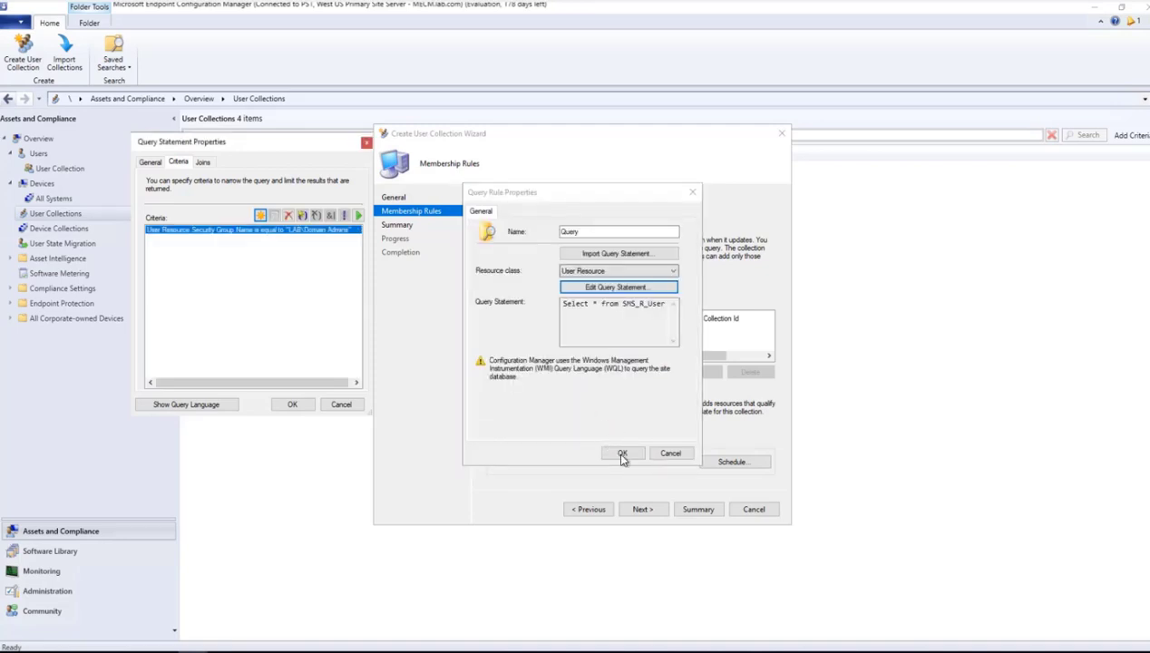
{"action": "left_click", "coordinate": [291, 404]}
{"action": "left_click", "coordinate": [623, 453]}
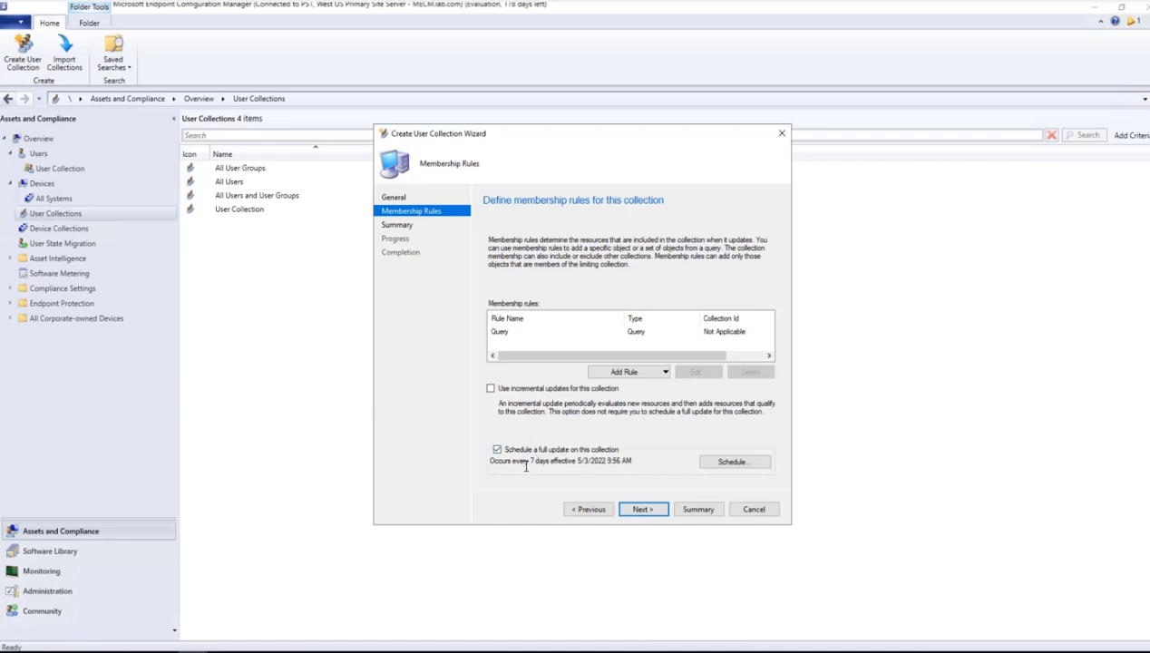
- Enable incremental updates for the collection and finish creating Query User Collection
{"action": "left_click", "coordinate": [491, 389]}
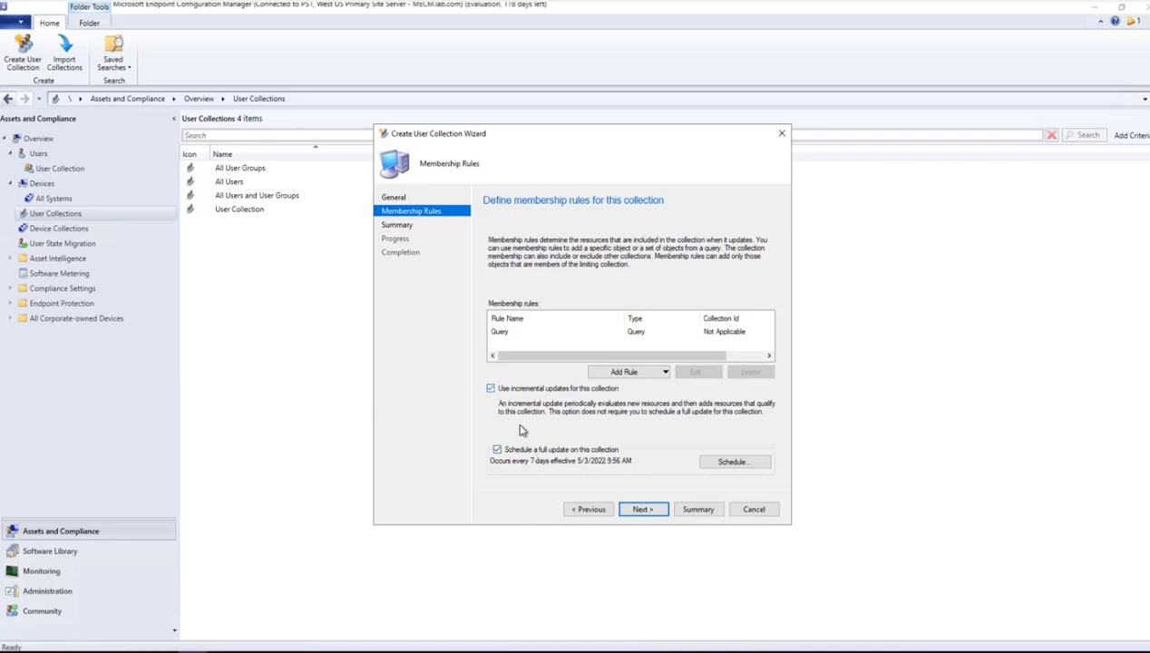
{"action": "left_click", "coordinate": [640, 509]}
{"action": "left_click", "coordinate": [641, 509]}
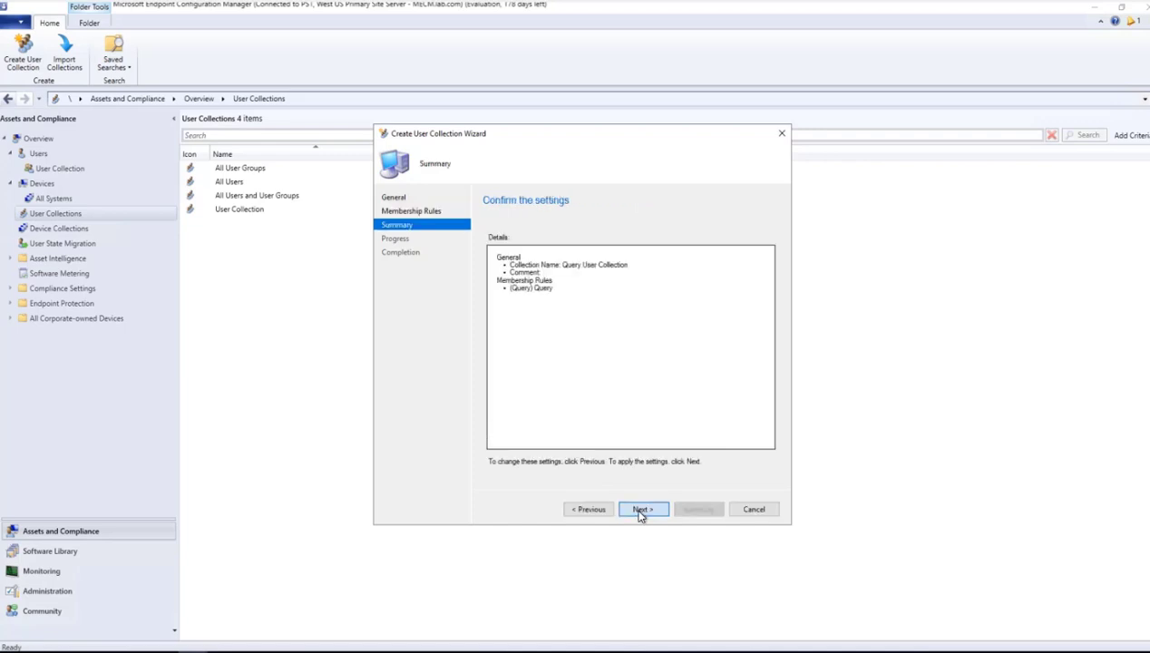
{"action": "left_click", "coordinate": [753, 510]}
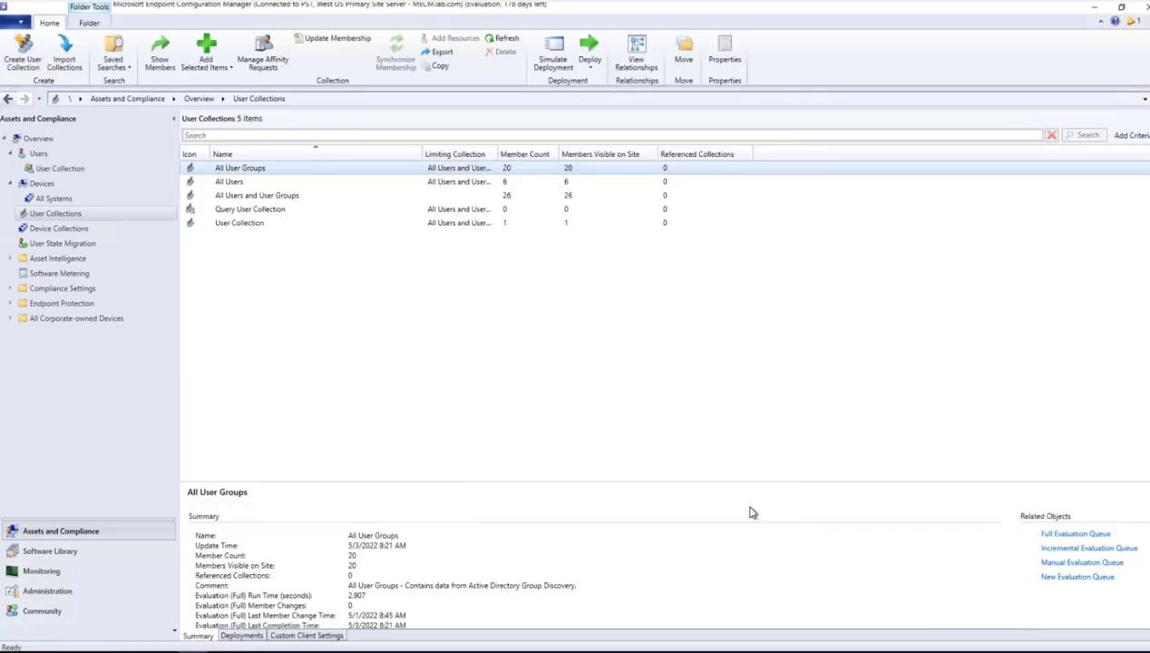
- Refresh Query User Collection and show its members
{"action": "right_click", "coordinate": [245, 212]}
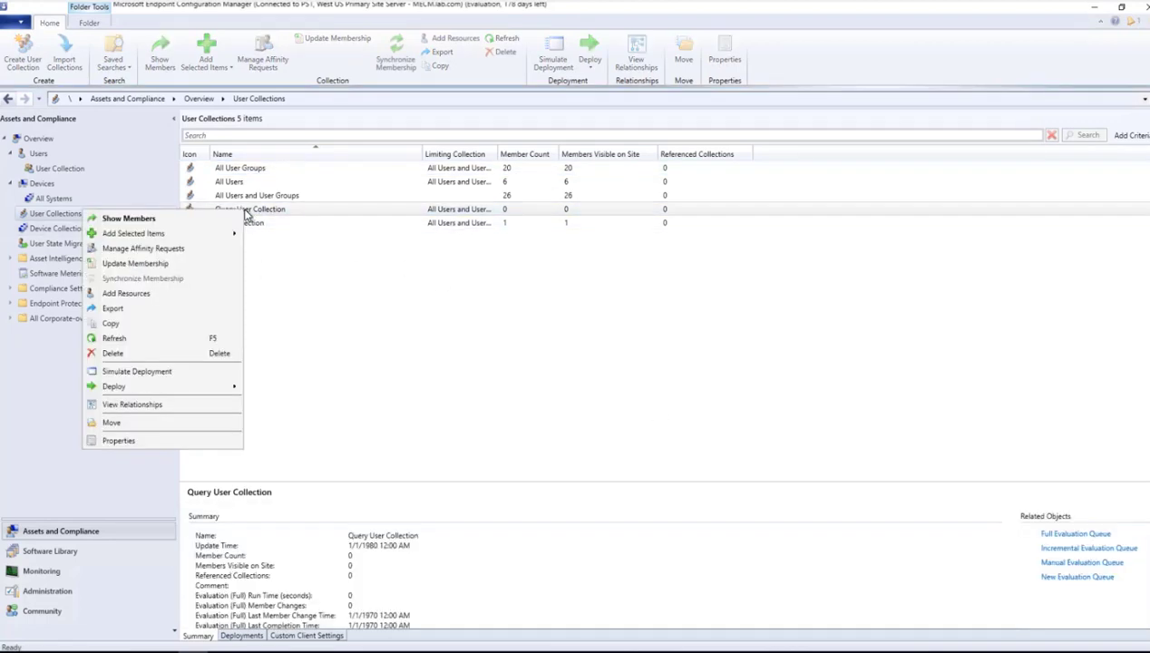
{"action": "left_click", "coordinate": [127, 341]}
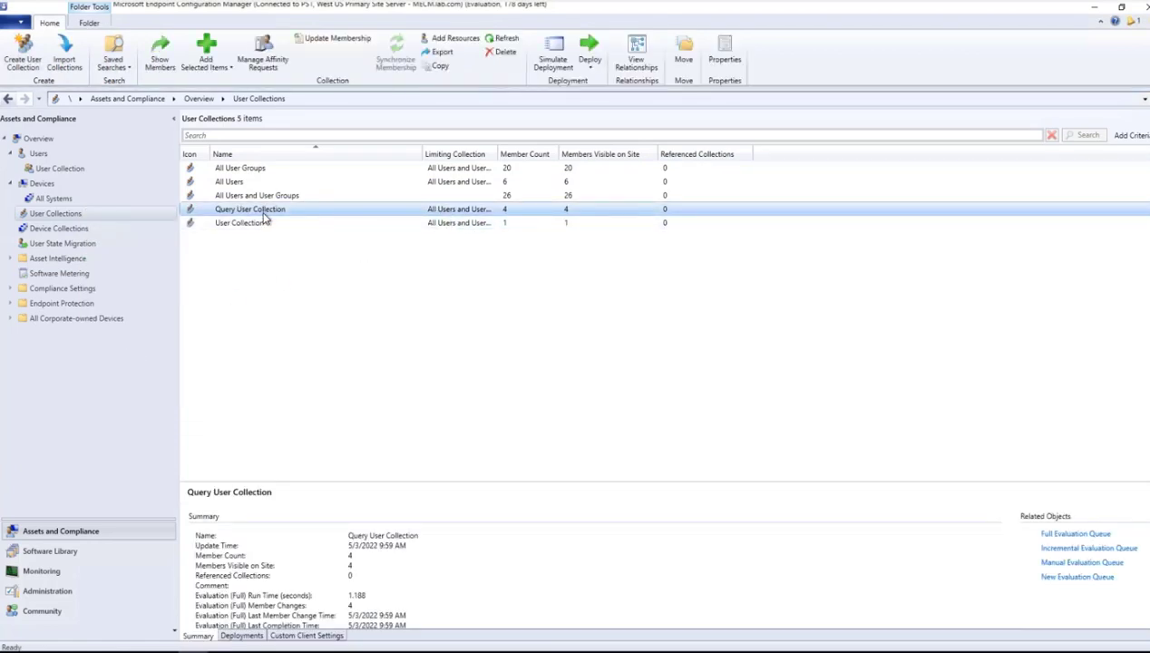
{"action": "double_click", "coordinate": [264, 215]}
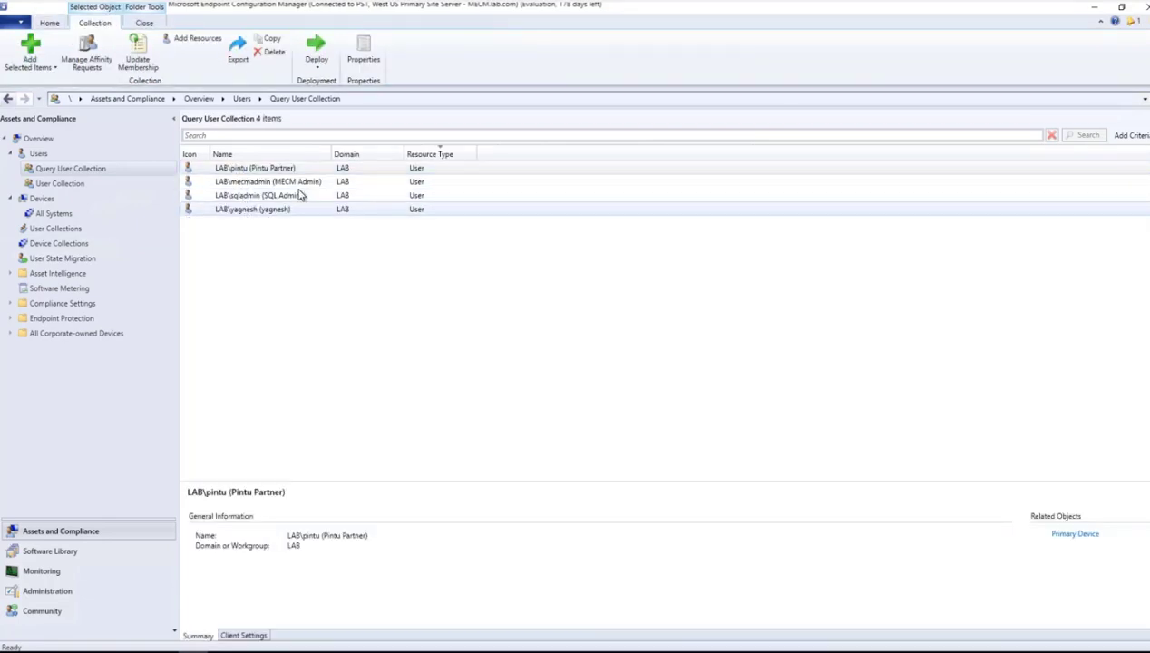
- Start a device collection named "1. Direct Collection" with All Systems as its limiting collection
{"action": "left_click", "coordinate": [51, 245]}
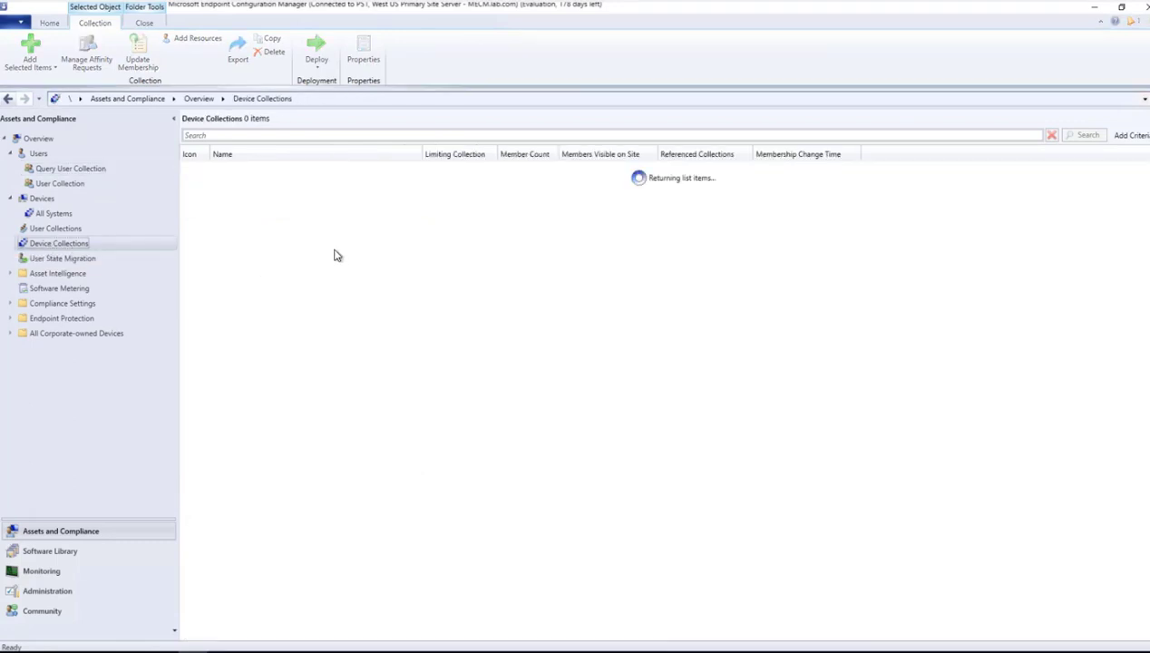
{"action": "right_click", "coordinate": [269, 280]}
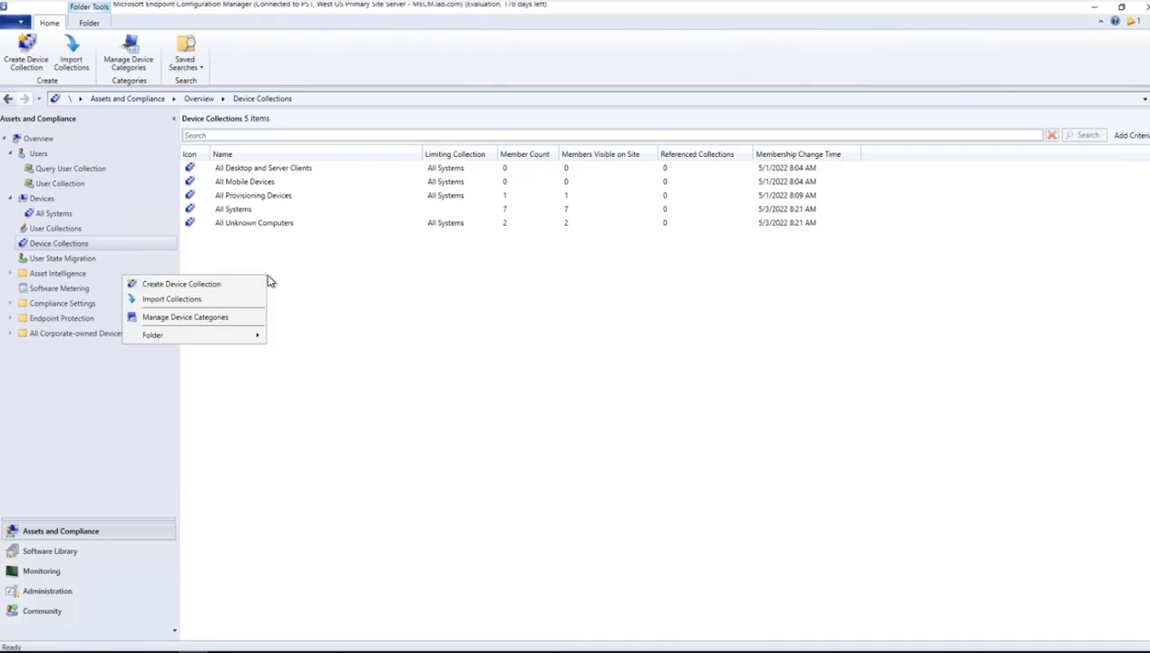
{"action": "left_click", "coordinate": [178, 283]}
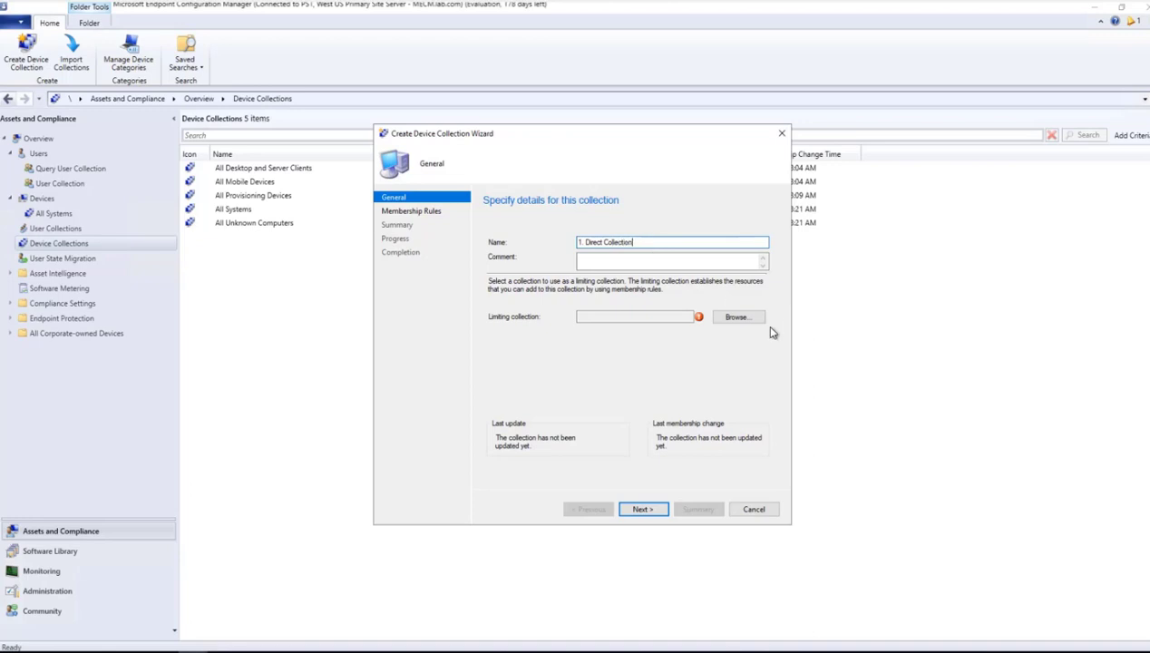
{"action": "left_click", "coordinate": [737, 322]}
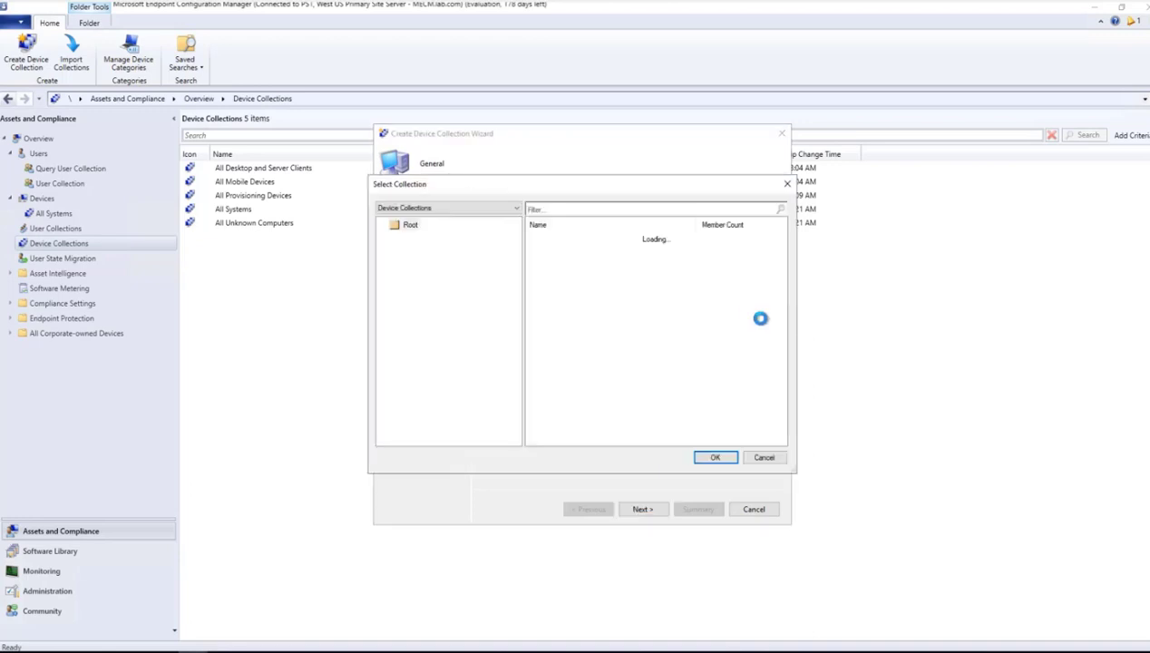
{"action": "left_click", "coordinate": [560, 270]}
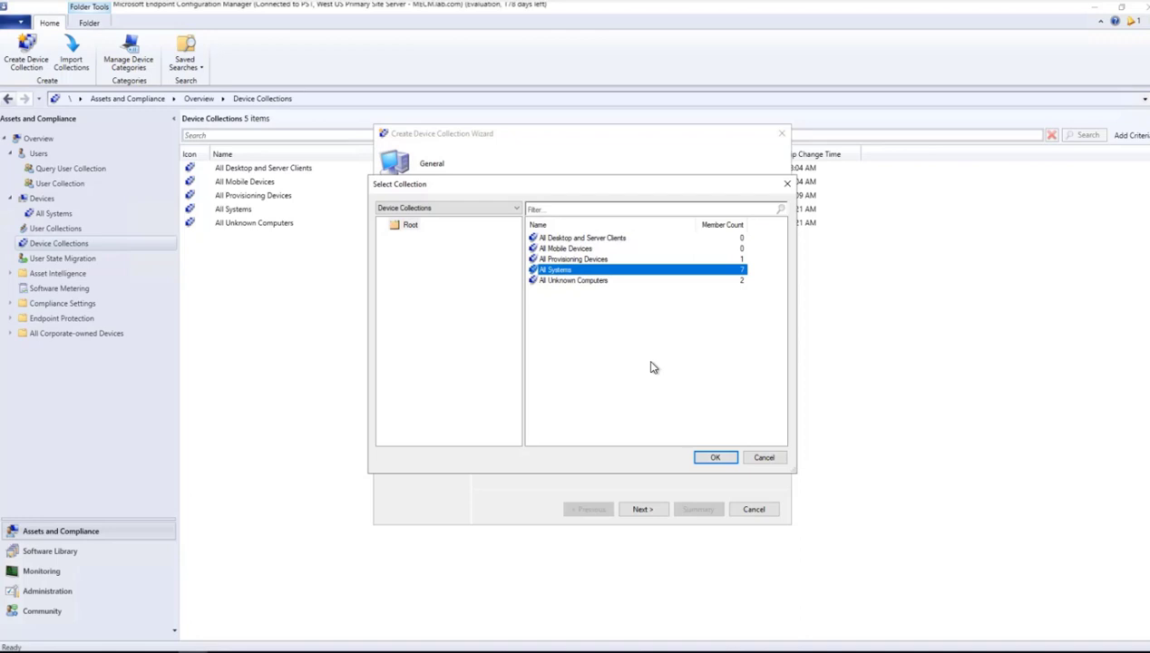
{"action": "left_click", "coordinate": [714, 458]}
{"action": "left_click", "coordinate": [639, 509]}
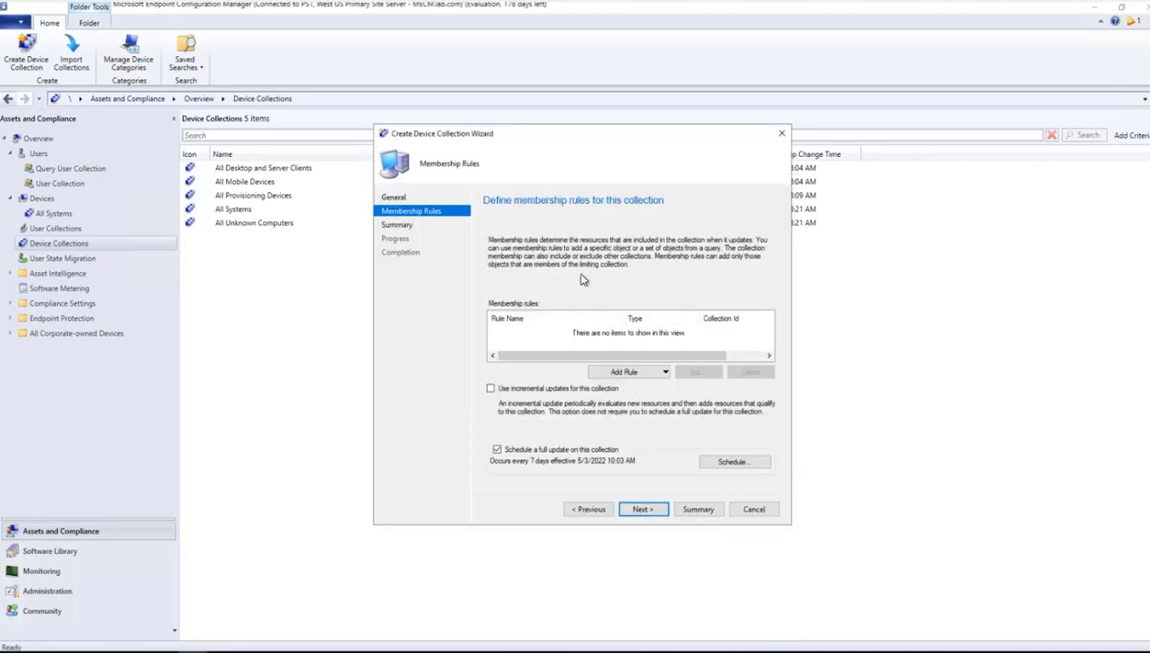
- Start a direct membership rule that locates System Resource objects by the Name attribute
{"action": "left_click", "coordinate": [635, 371]}
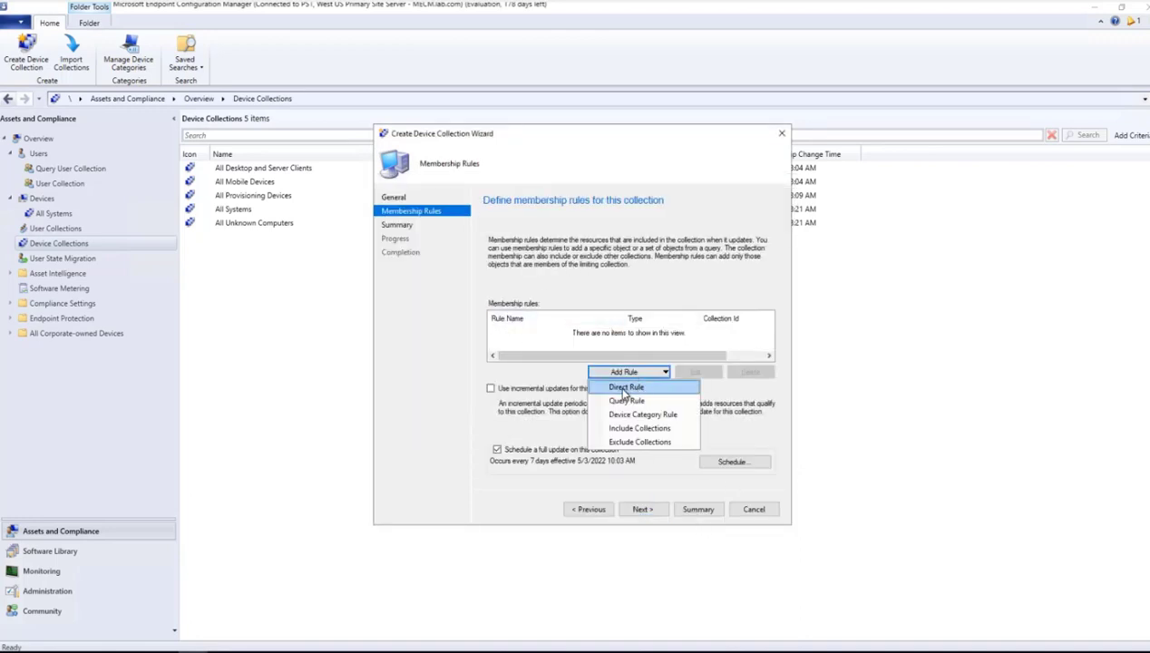
{"action": "left_click", "coordinate": [633, 388]}
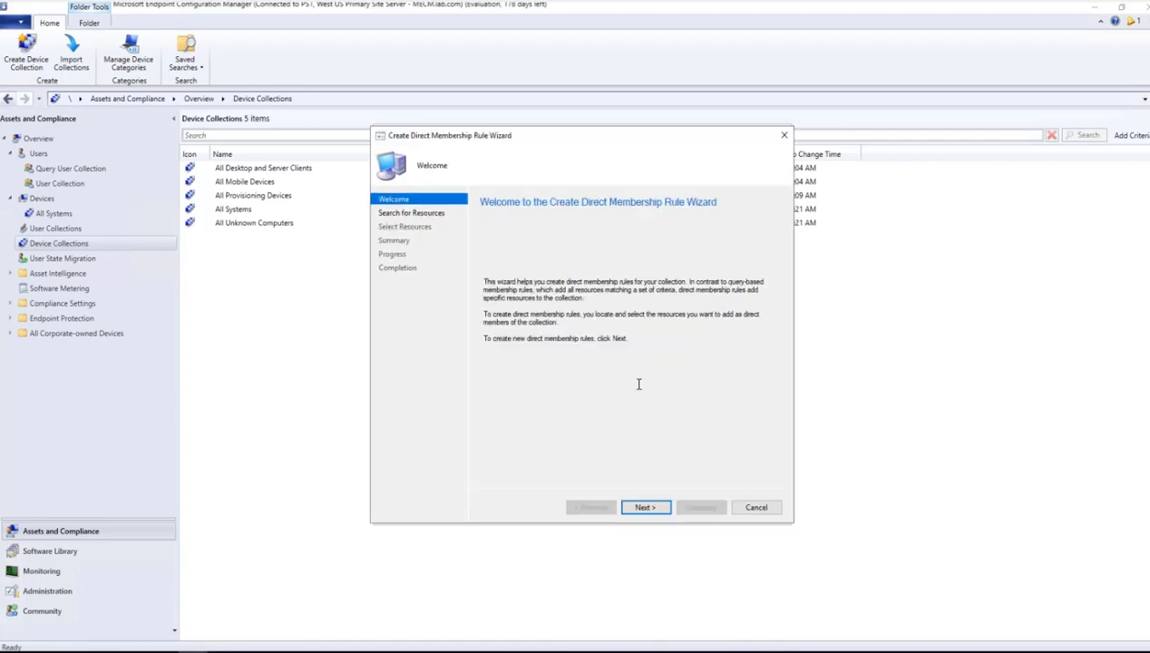
{"action": "left_click", "coordinate": [638, 507]}
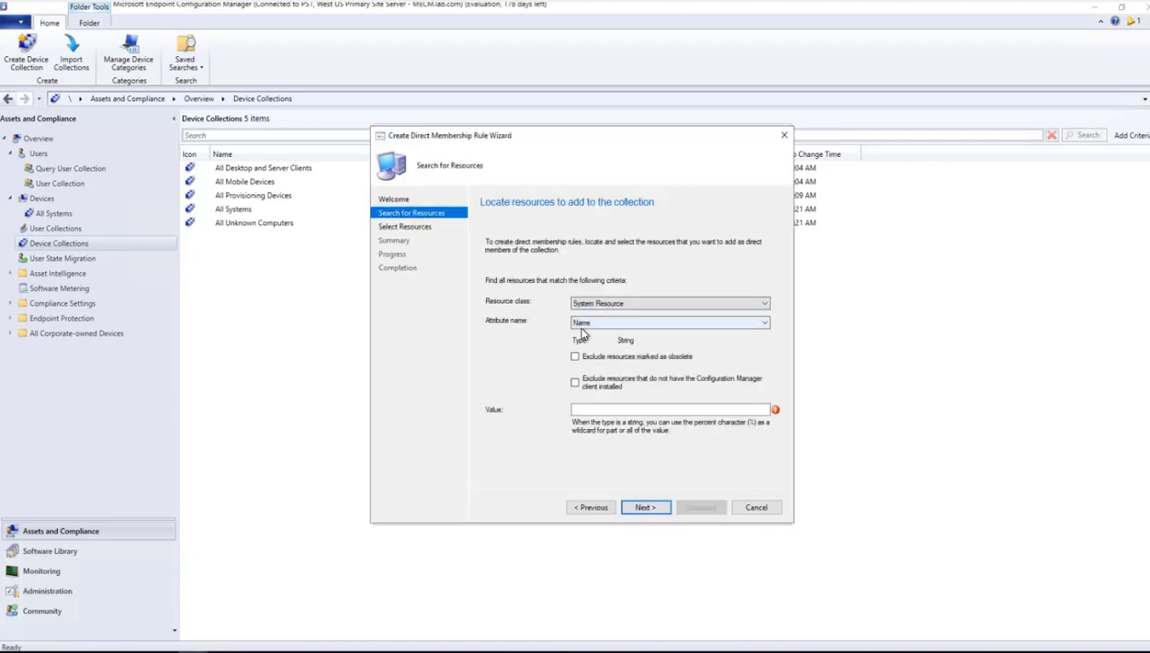
{"action": "left_click", "coordinate": [597, 408]}
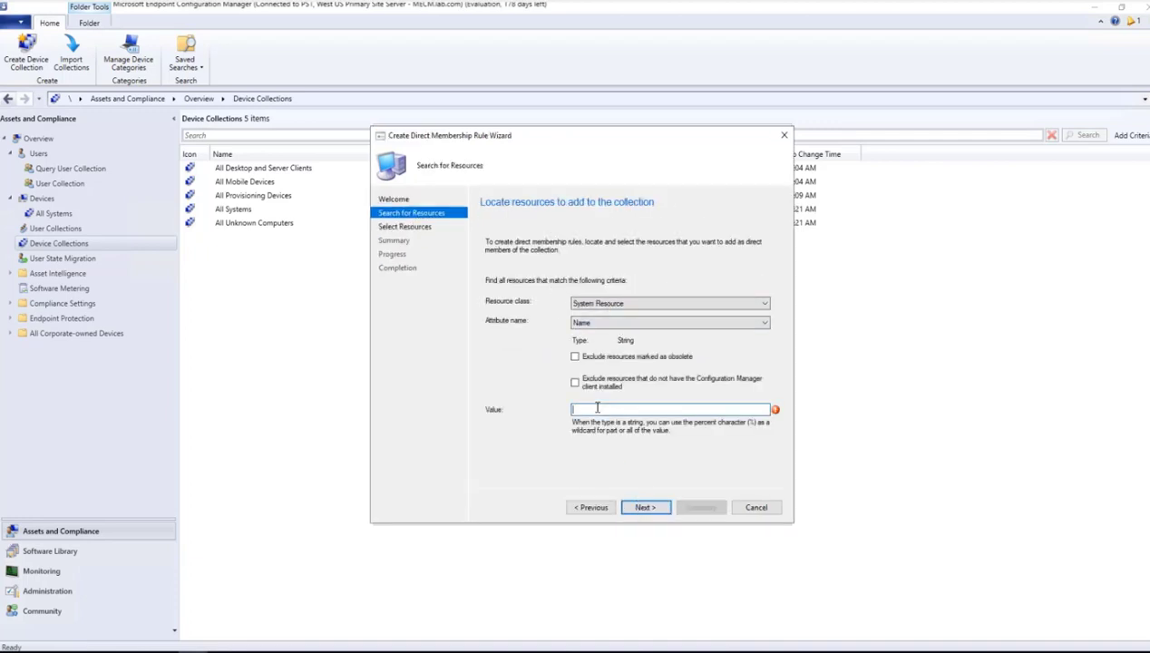
{"action": "left_click", "coordinate": [606, 317]}
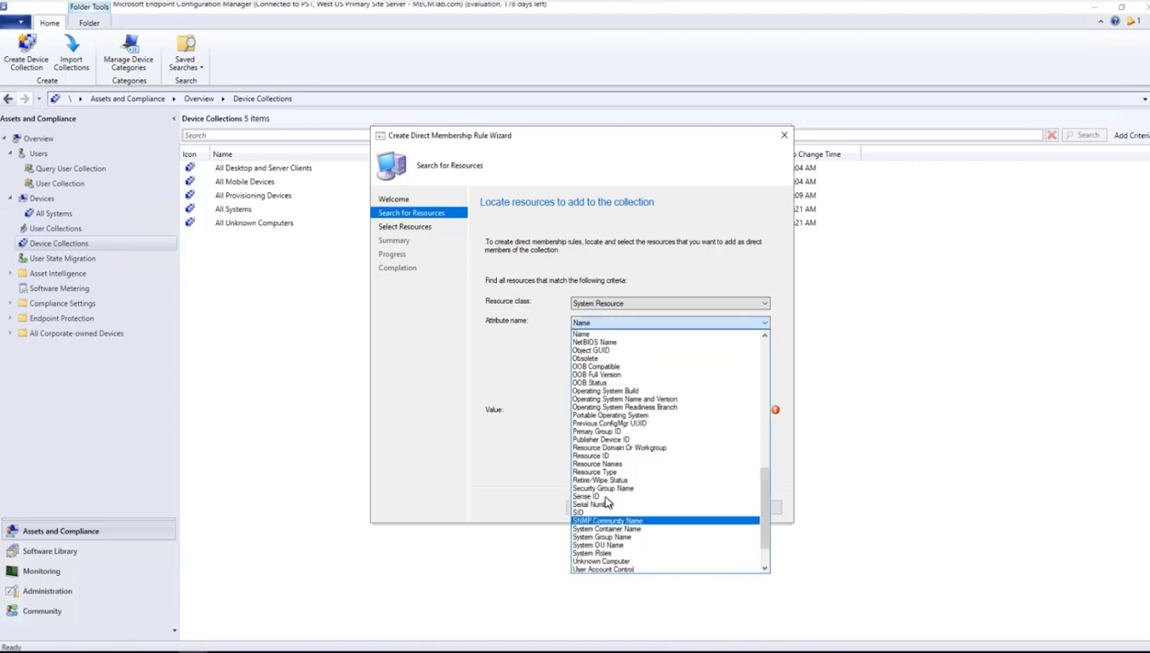
{"action": "left_click", "coordinate": [469, 451]}
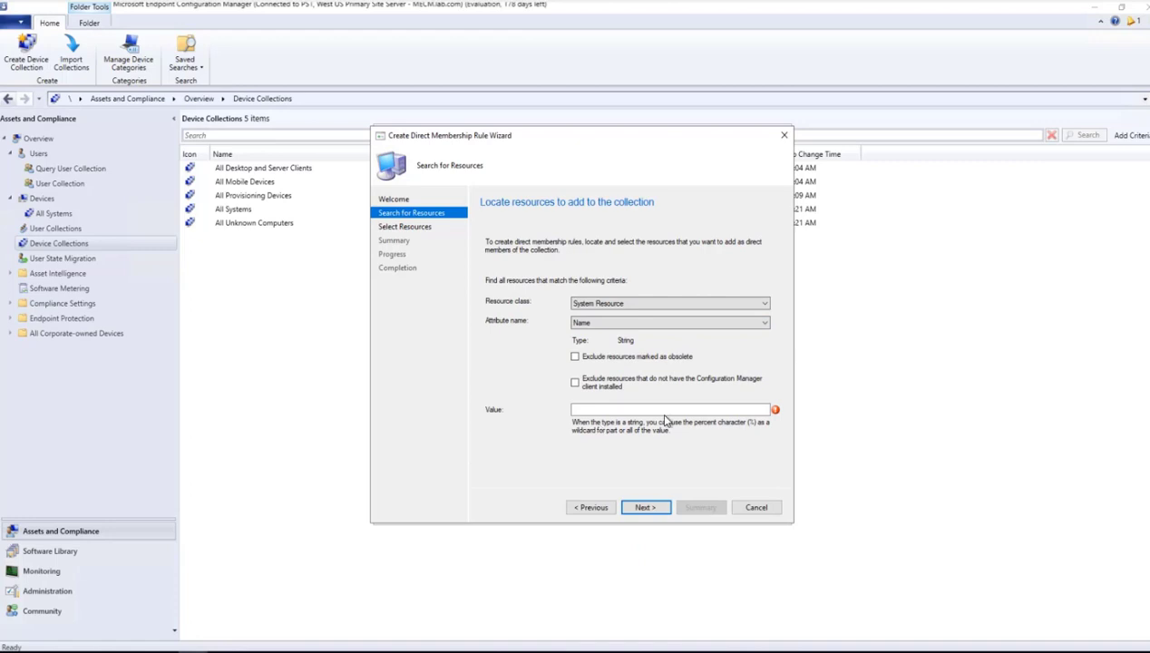
- Try searching for system resources with a name value beginning with "win1"
{"action": "left_click", "coordinate": [640, 409]}
{"action": "left_click", "coordinate": [645, 506]}
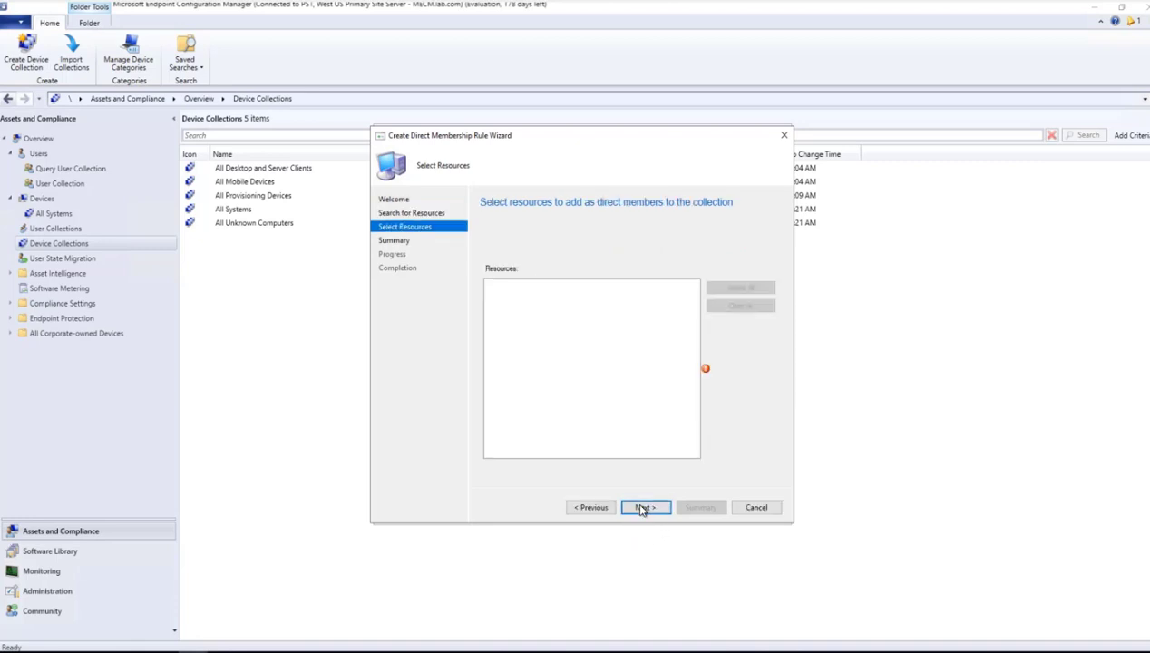
{"action": "left_click", "coordinate": [589, 506]}
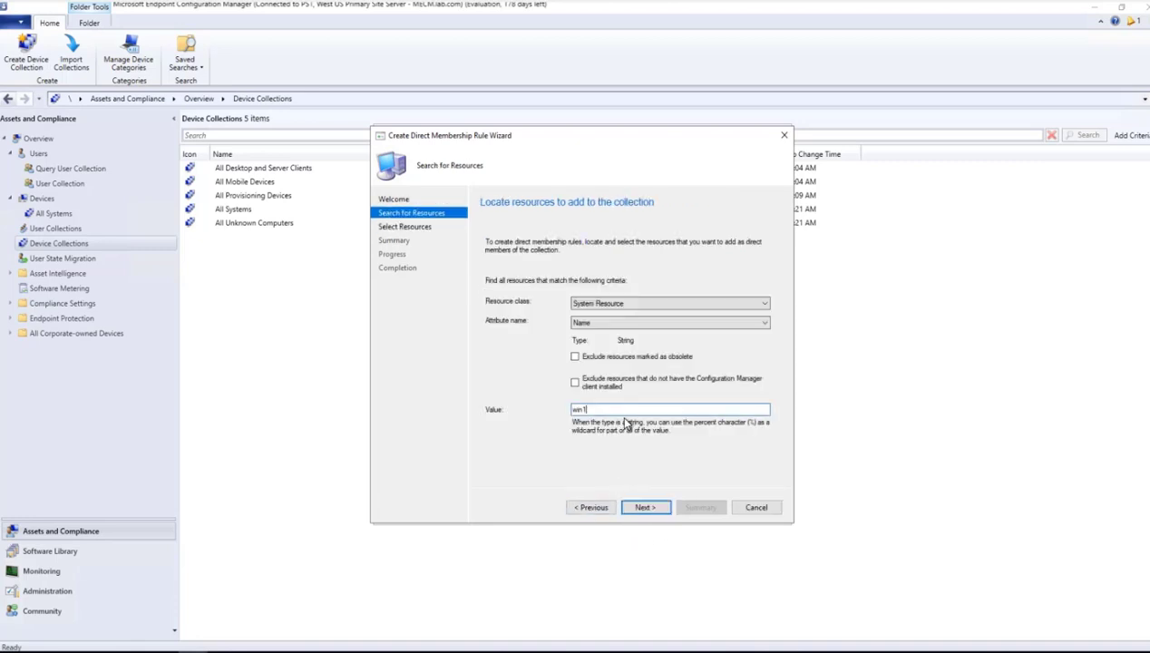
{"action": "left_click", "coordinate": [644, 505]}
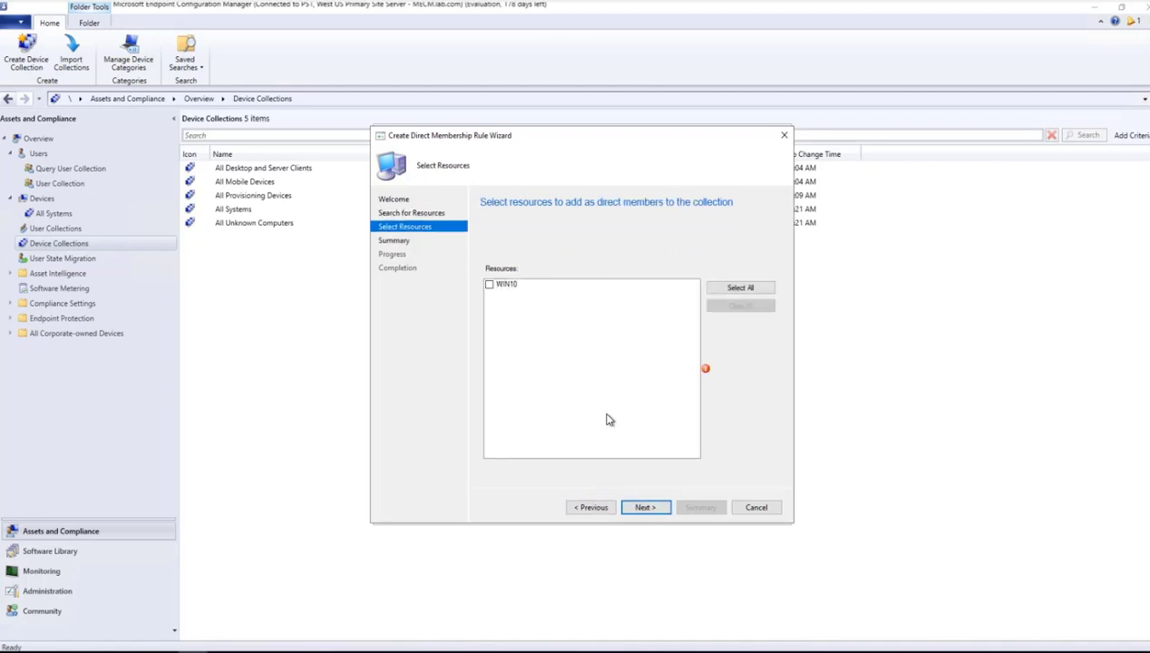
- Search for resources named "win%" and add WIN10 as a direct member through the rule
{"action": "left_click", "coordinate": [591, 507]}
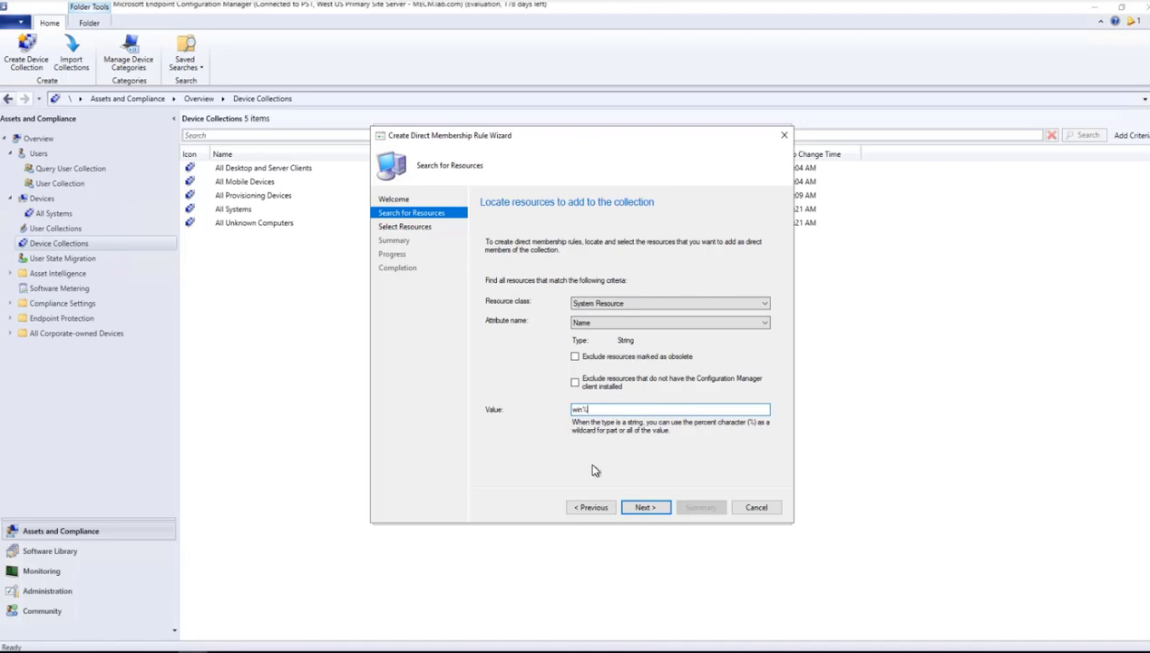
{"action": "left_click", "coordinate": [642, 506]}
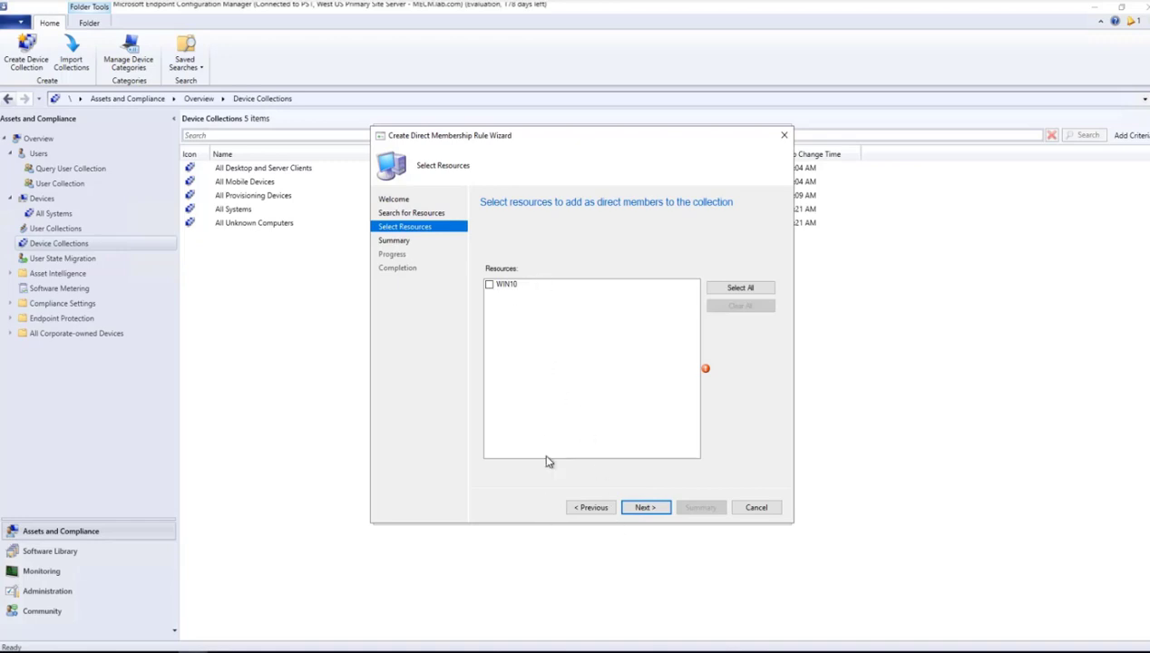
{"action": "left_click", "coordinate": [490, 286]}
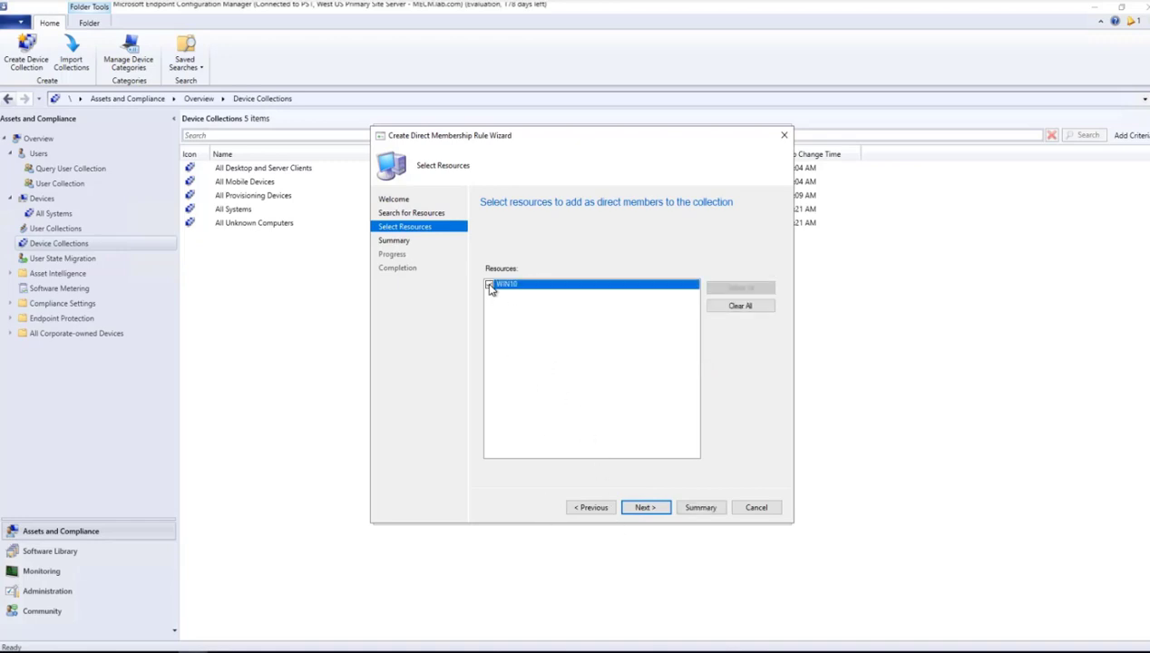
{"action": "left_click", "coordinate": [640, 507]}
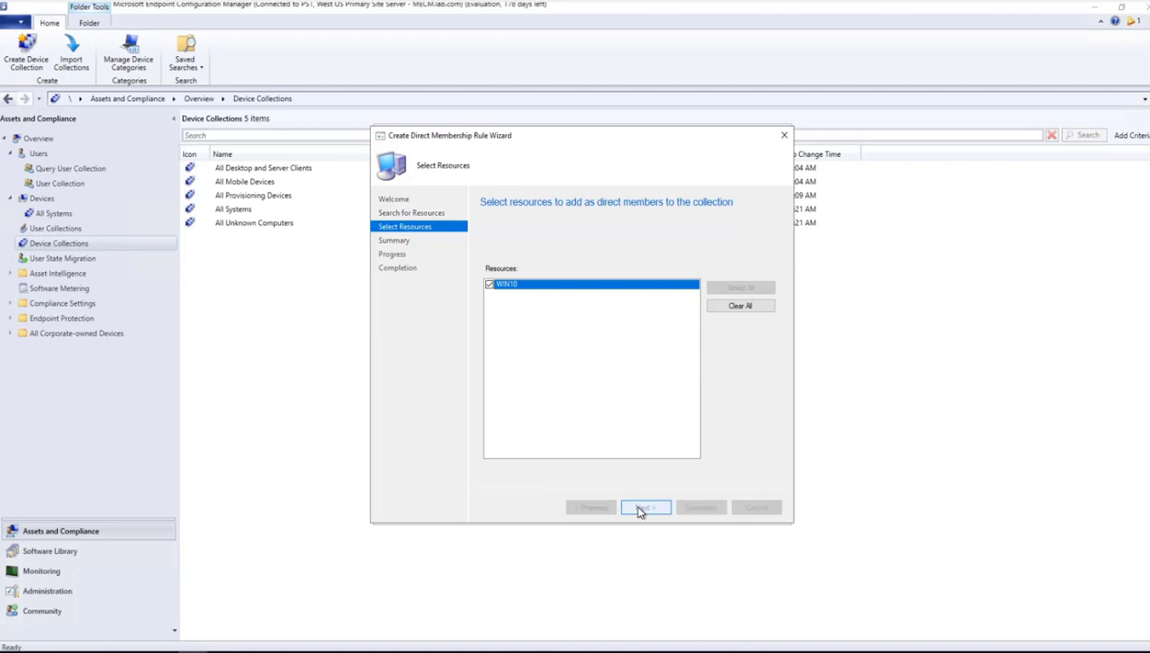
{"action": "left_click", "coordinate": [644, 507]}
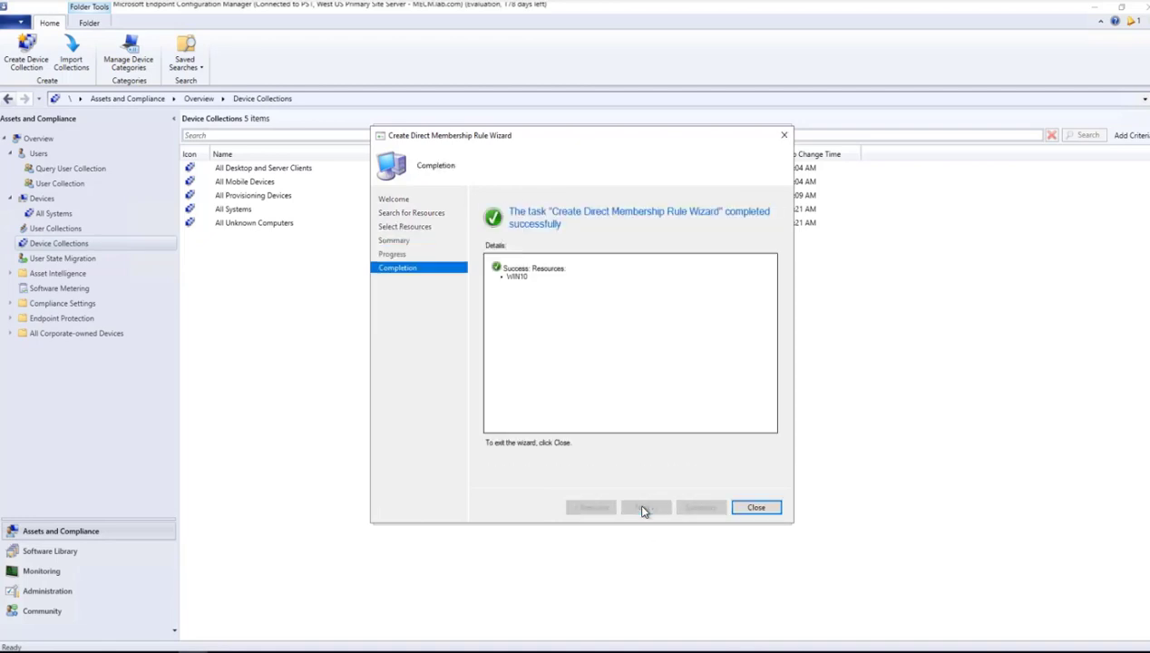
{"action": "left_click", "coordinate": [761, 508]}
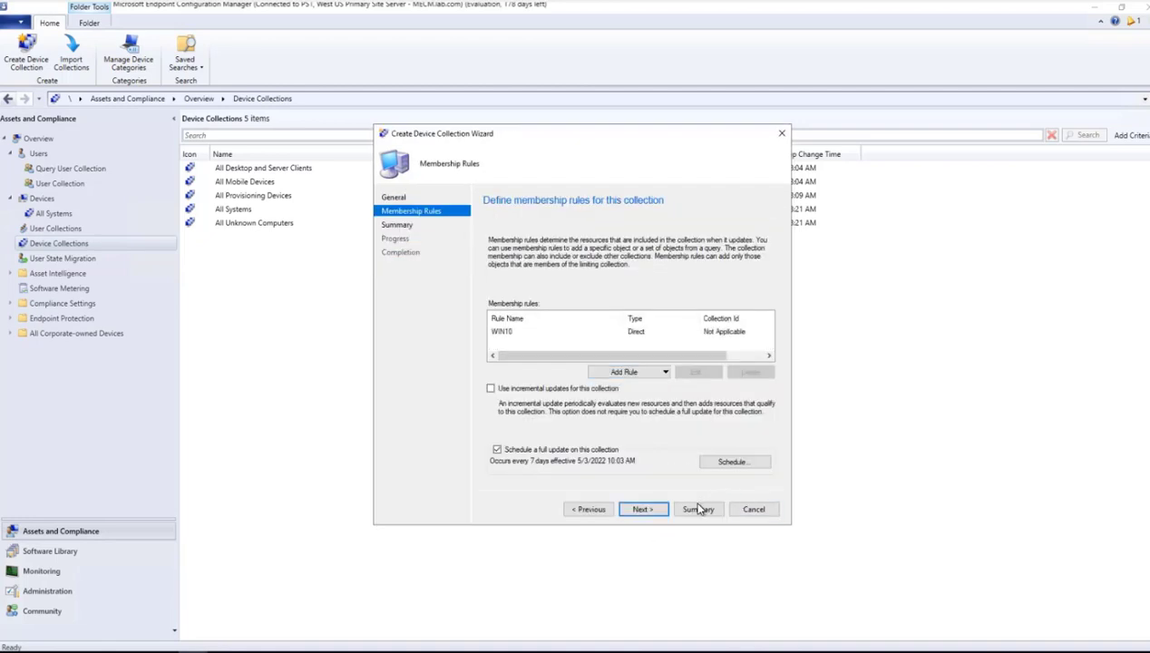
- Accept the remaining membership settings and finish creating the "1. Direct Collection" device collection
{"action": "left_click", "coordinate": [640, 508]}
{"action": "left_click", "coordinate": [662, 510]}
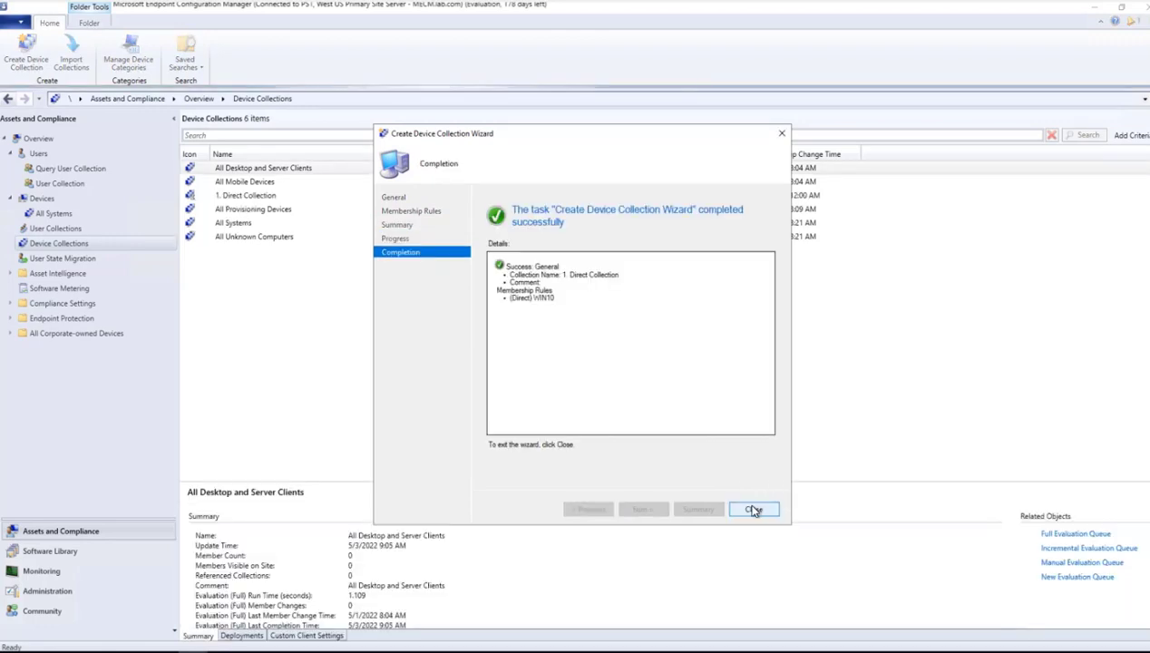
{"action": "left_click", "coordinate": [752, 508]}
- Refresh the "1. Direct Collection" device collection and show its members
{"action": "left_click", "coordinate": [263, 196]}
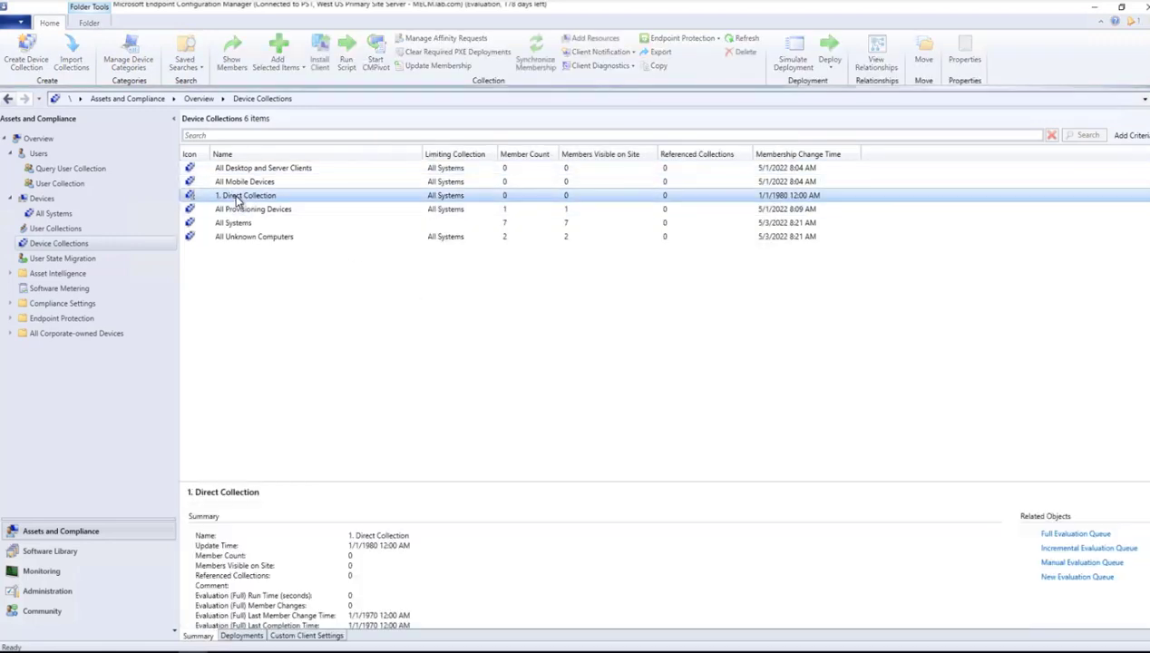
{"action": "right_click", "coordinate": [239, 199]}
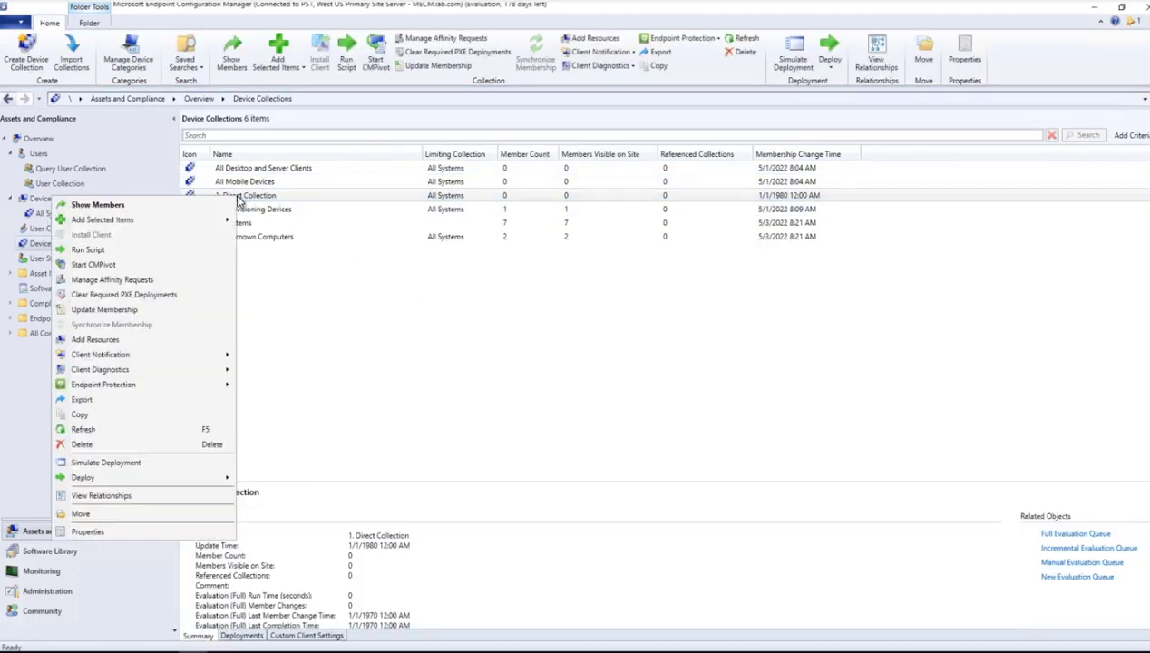
{"action": "left_click", "coordinate": [345, 303]}
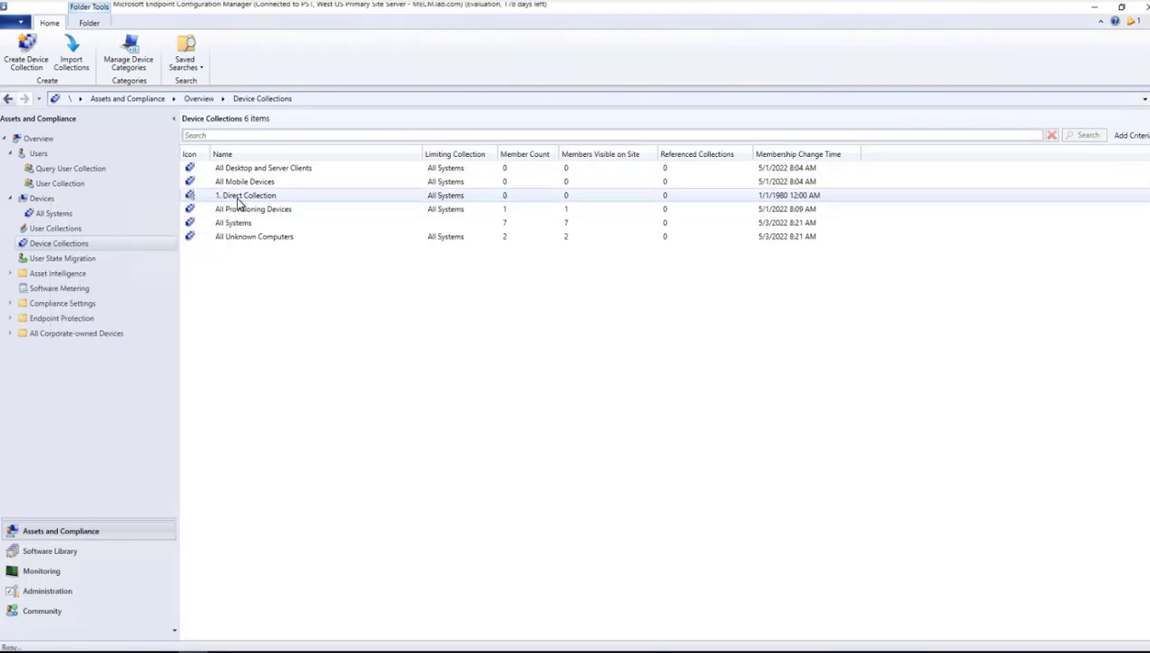
{"action": "left_click", "coordinate": [238, 201]}
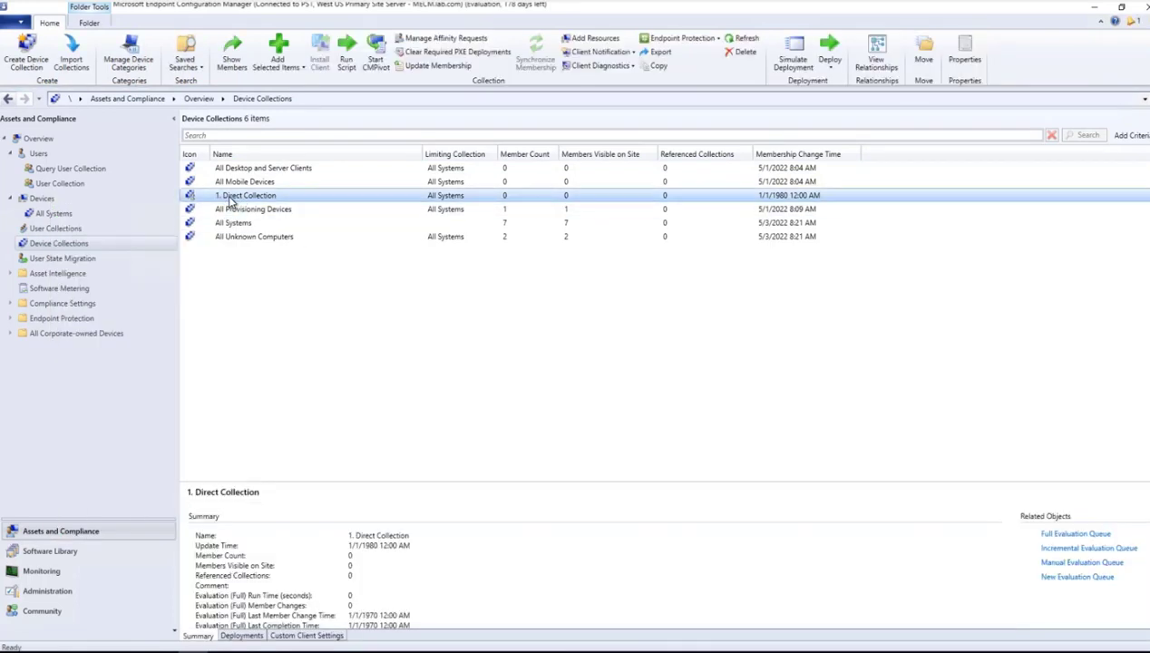
{"action": "right_click", "coordinate": [230, 200]}
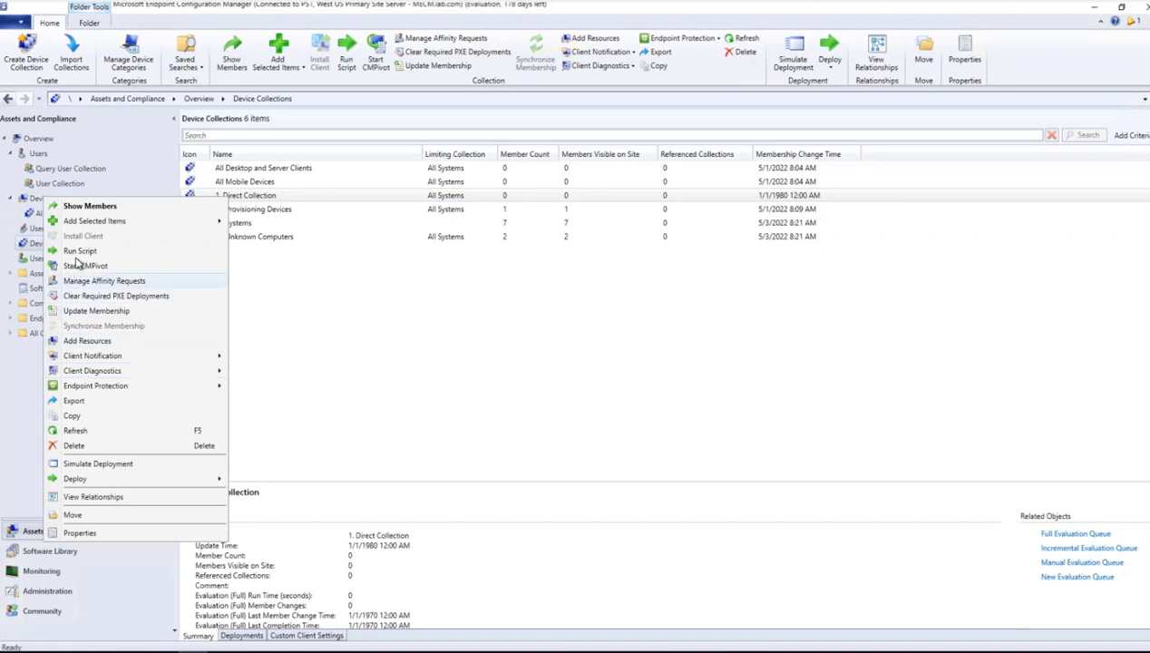
{"action": "left_click", "coordinate": [77, 443]}
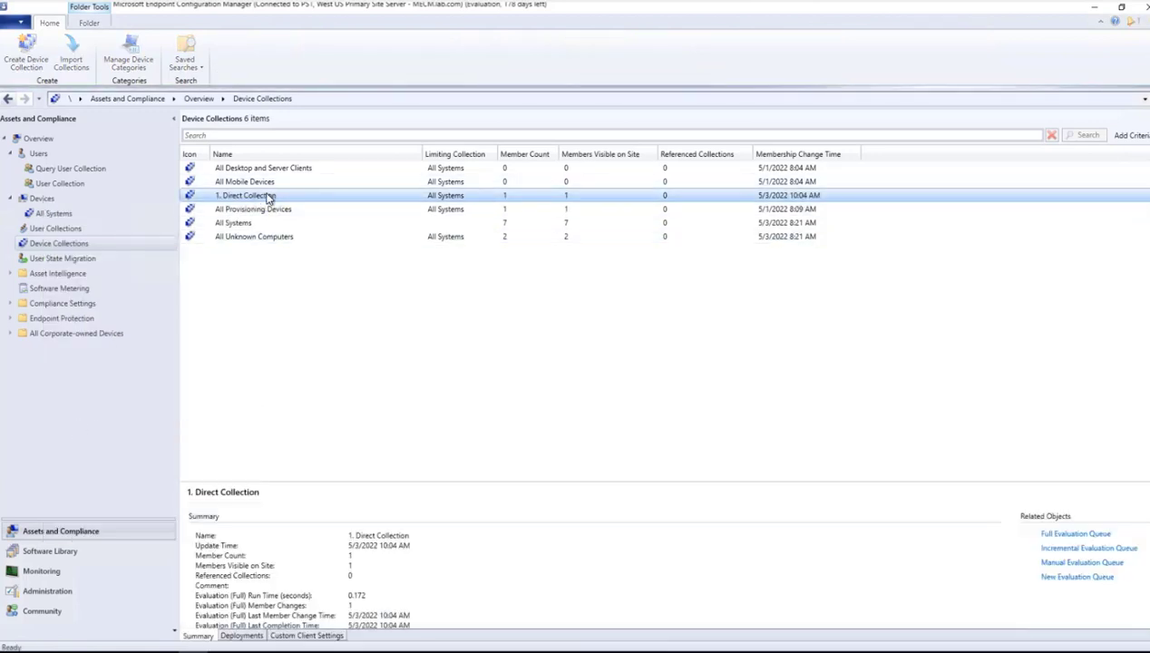
{"action": "double_click", "coordinate": [260, 197]}
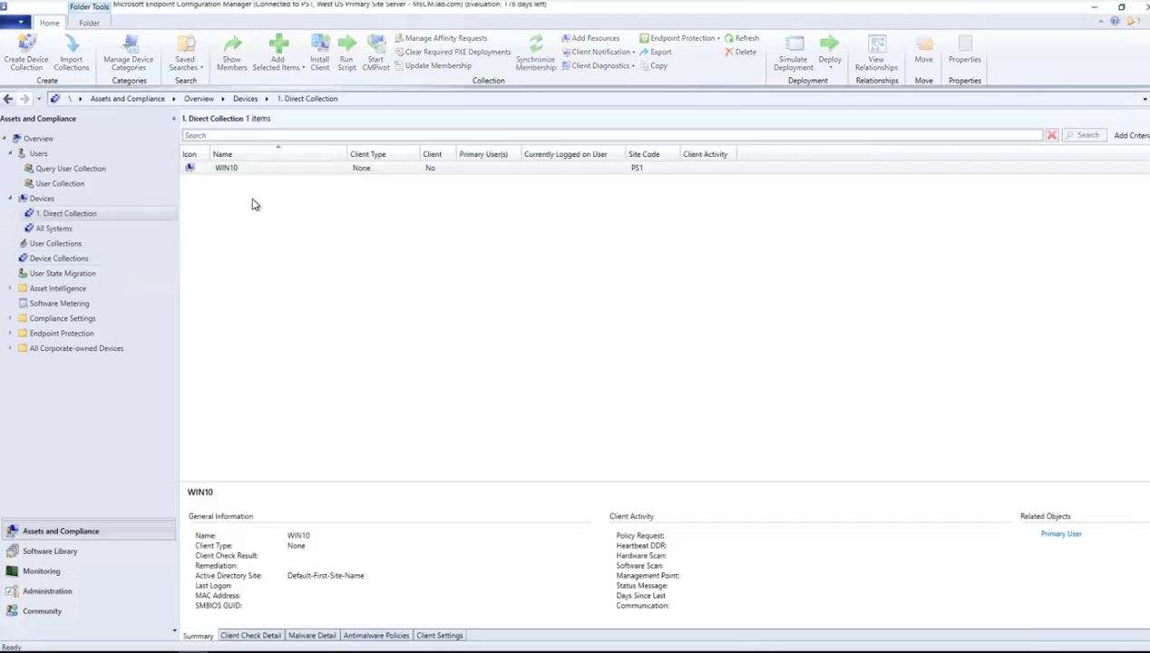
{"action": "left_click", "coordinate": [272, 168]}
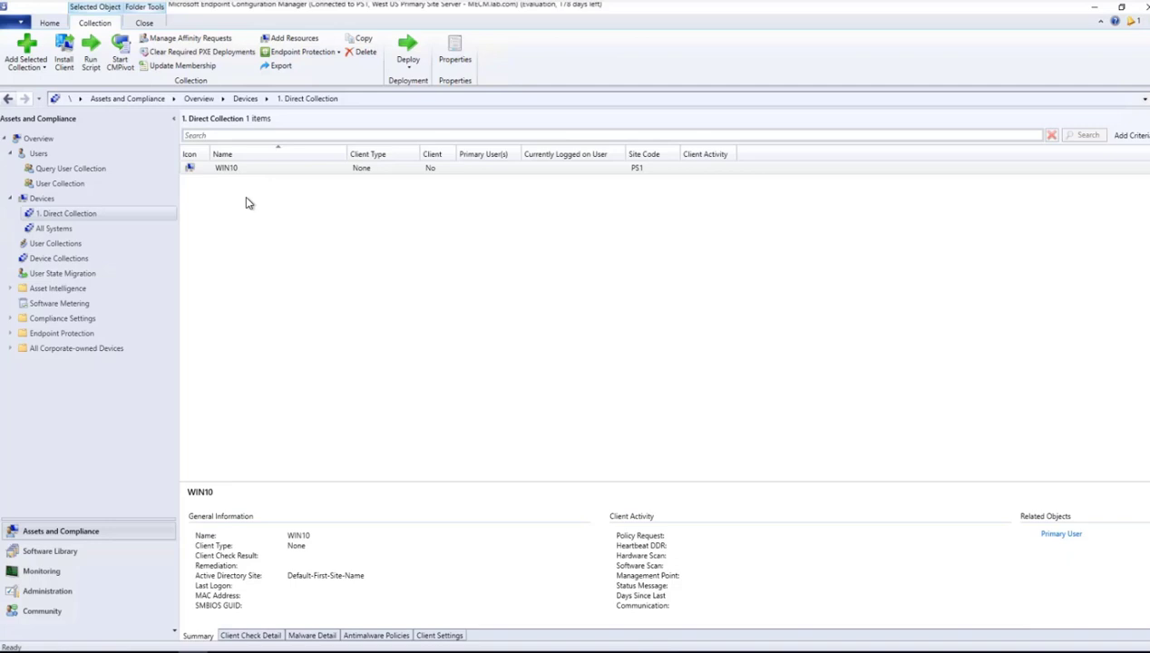
- Add the Domain device from All Systems to the existing "1. Direct Collection" and check that collection's members
{"action": "left_click", "coordinate": [51, 227]}
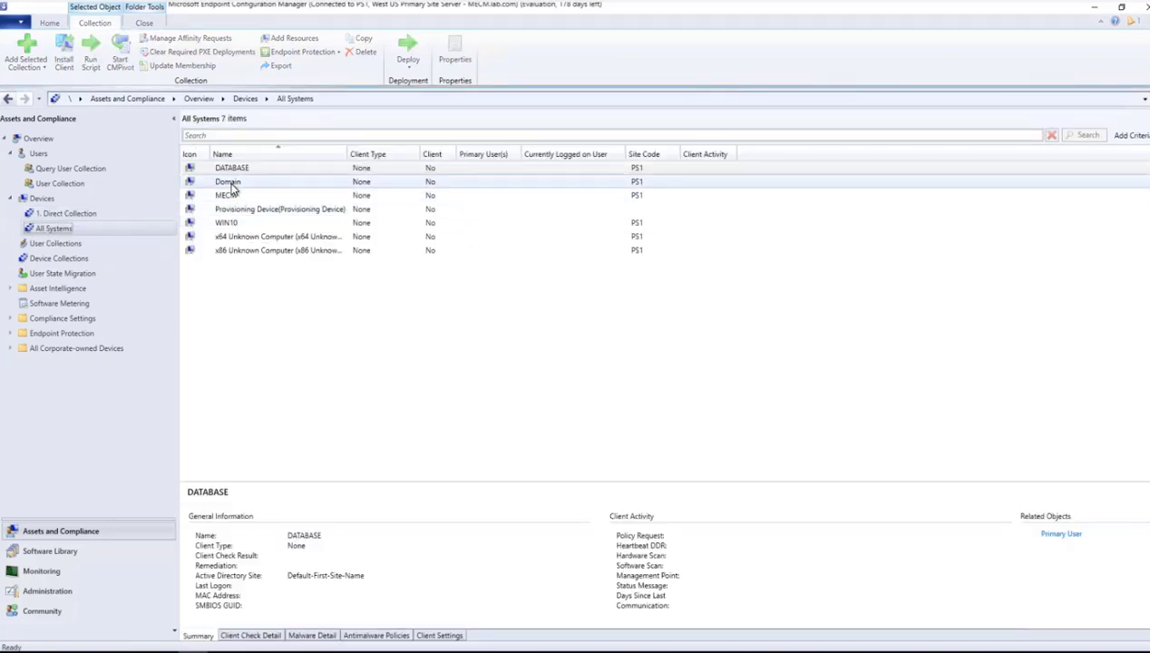
{"action": "left_click", "coordinate": [231, 186]}
{"action": "right_click", "coordinate": [229, 186]}
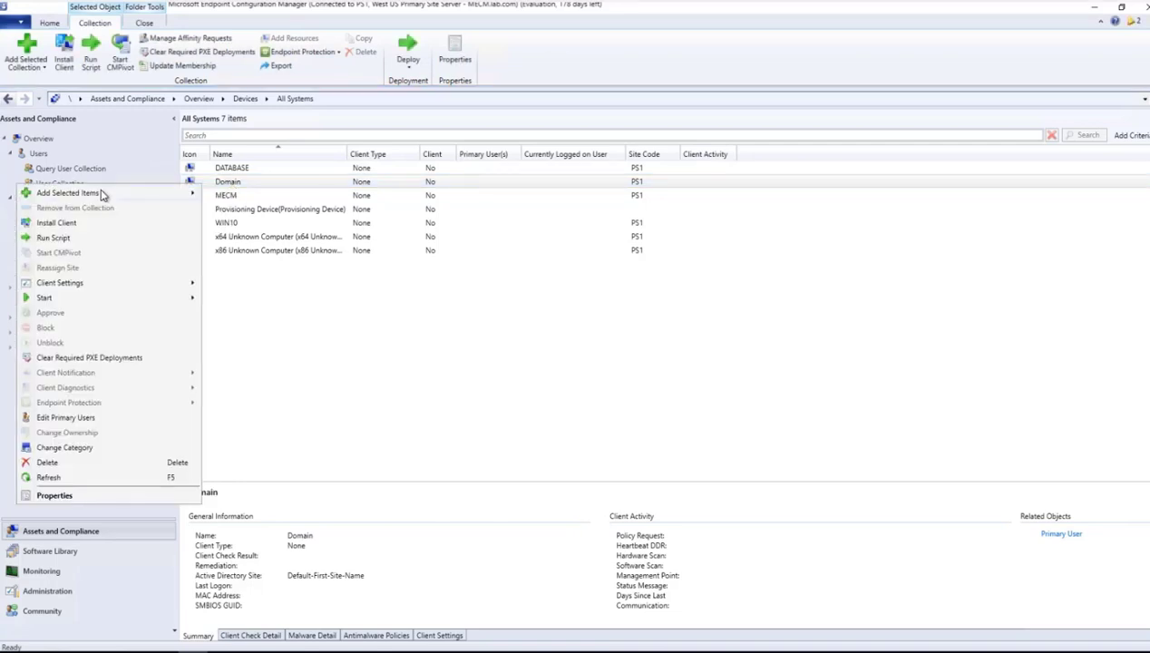
{"action": "mouse_move", "coordinate": [103, 195]}
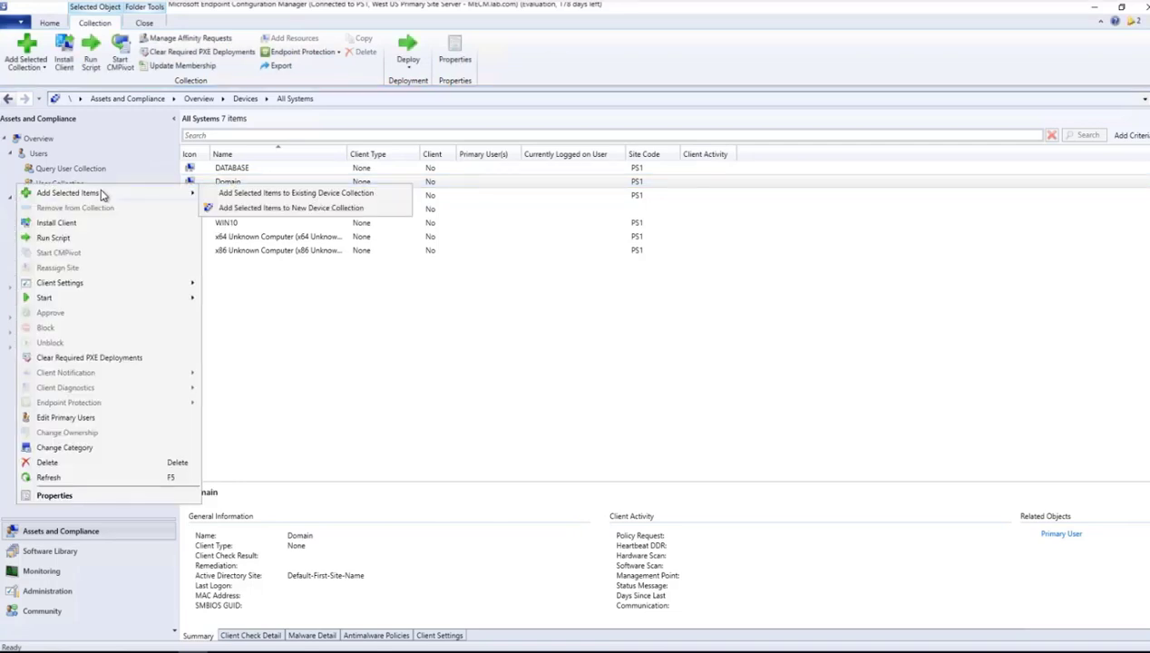
{"action": "left_click", "coordinate": [267, 195]}
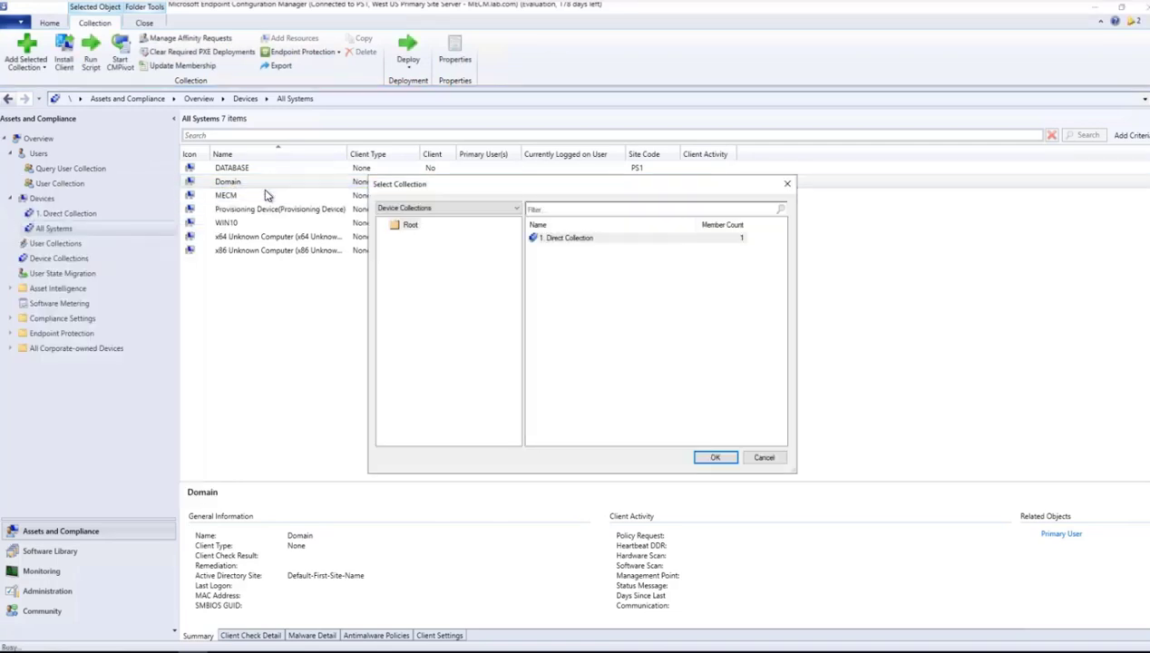
{"action": "left_click", "coordinate": [579, 239]}
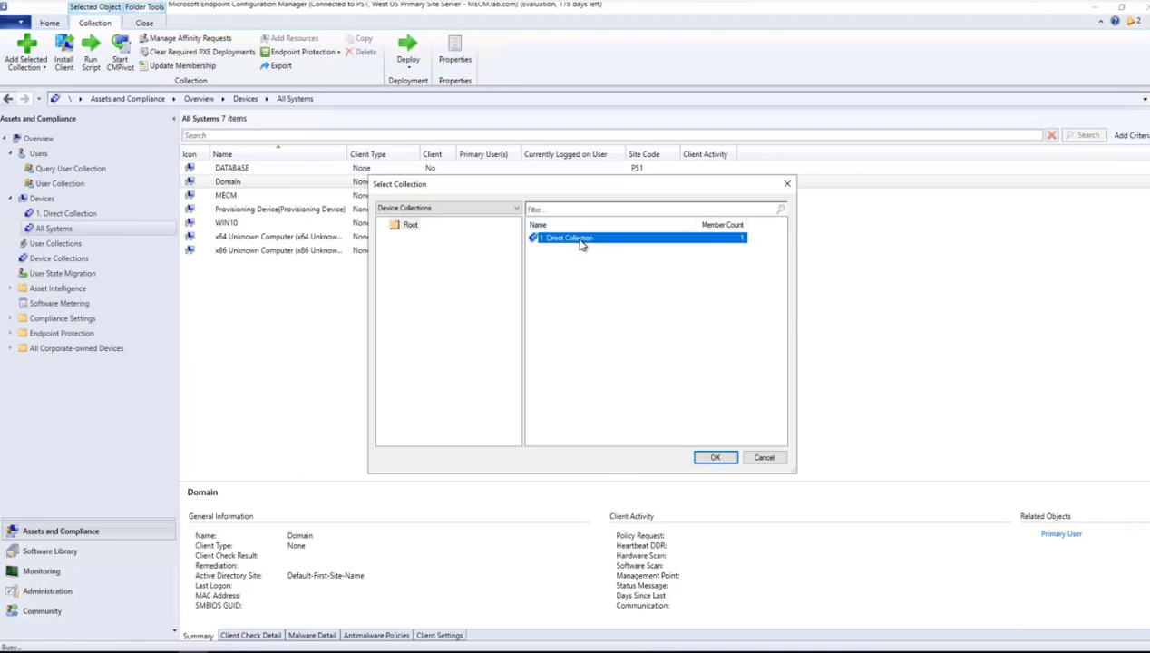
{"action": "left_click", "coordinate": [713, 459]}
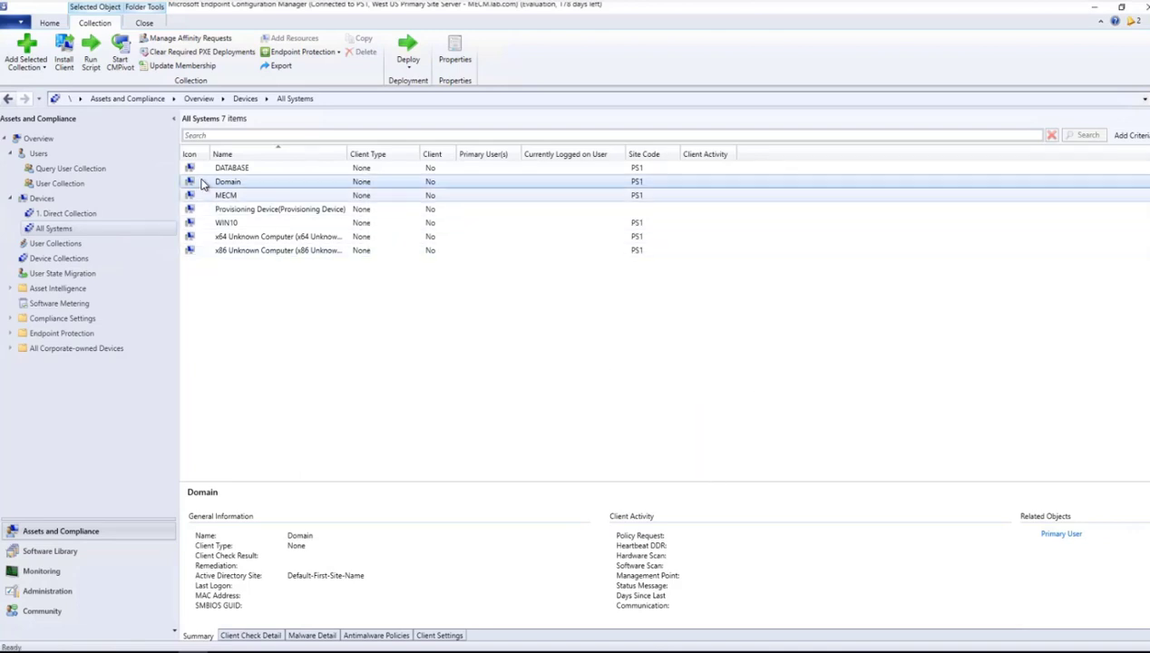
{"action": "left_click", "coordinate": [91, 213]}
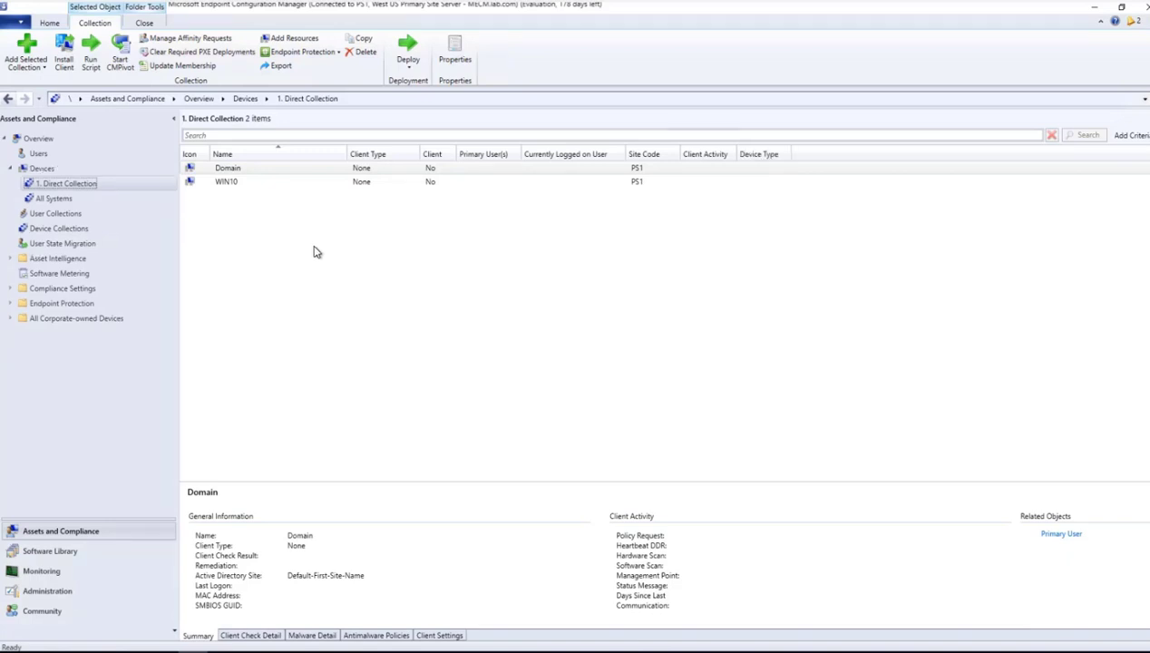
- Start a new device collection named "Win 10 devices query" with All Systems as the limiting collection, and proceed to its membership rules
{"action": "left_click", "coordinate": [61, 231]}
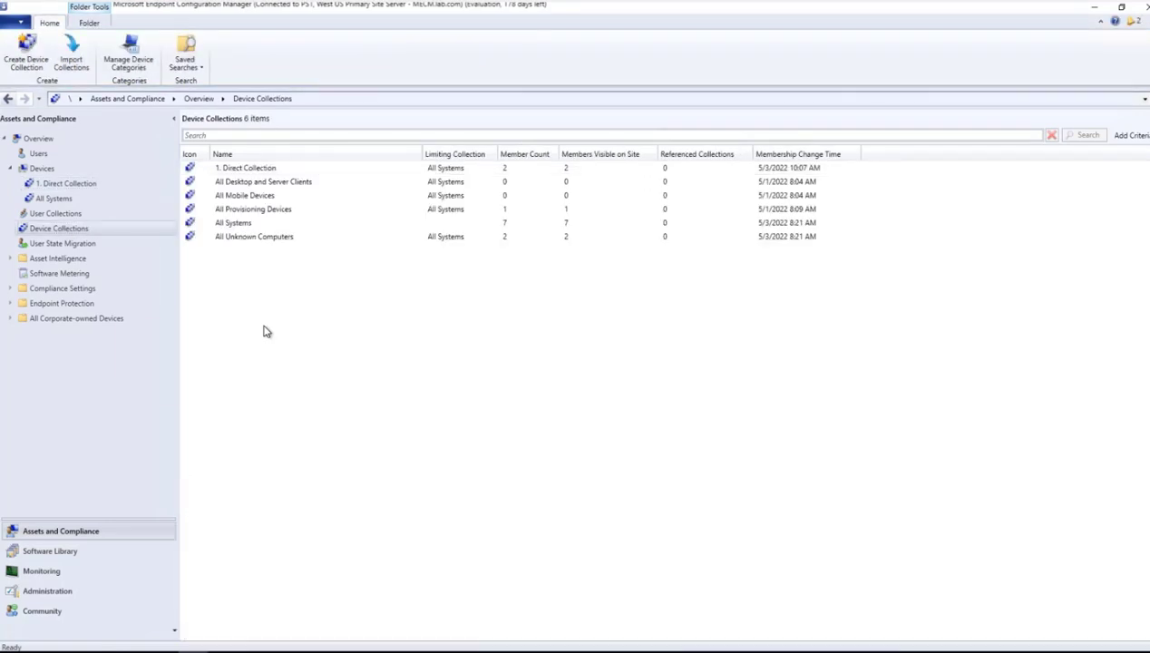
{"action": "right_click", "coordinate": [263, 328]}
{"action": "left_click", "coordinate": [151, 336]}
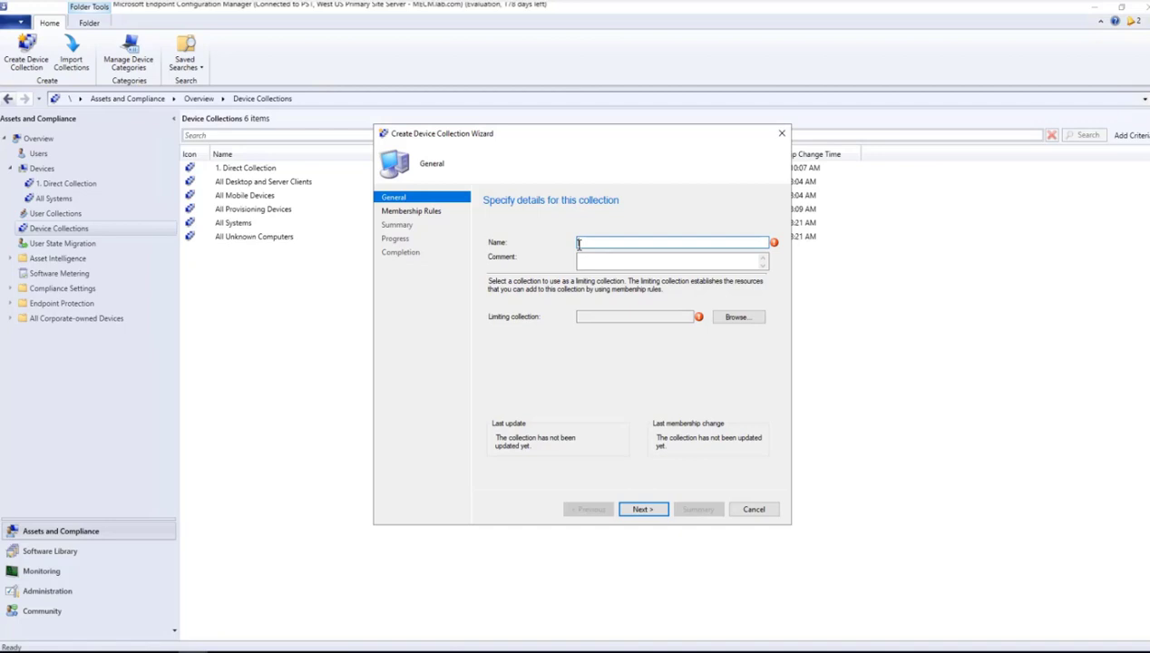
{"action": "type", "text": "Win 10 devices query"}
{"action": "left_click", "coordinate": [732, 316]}
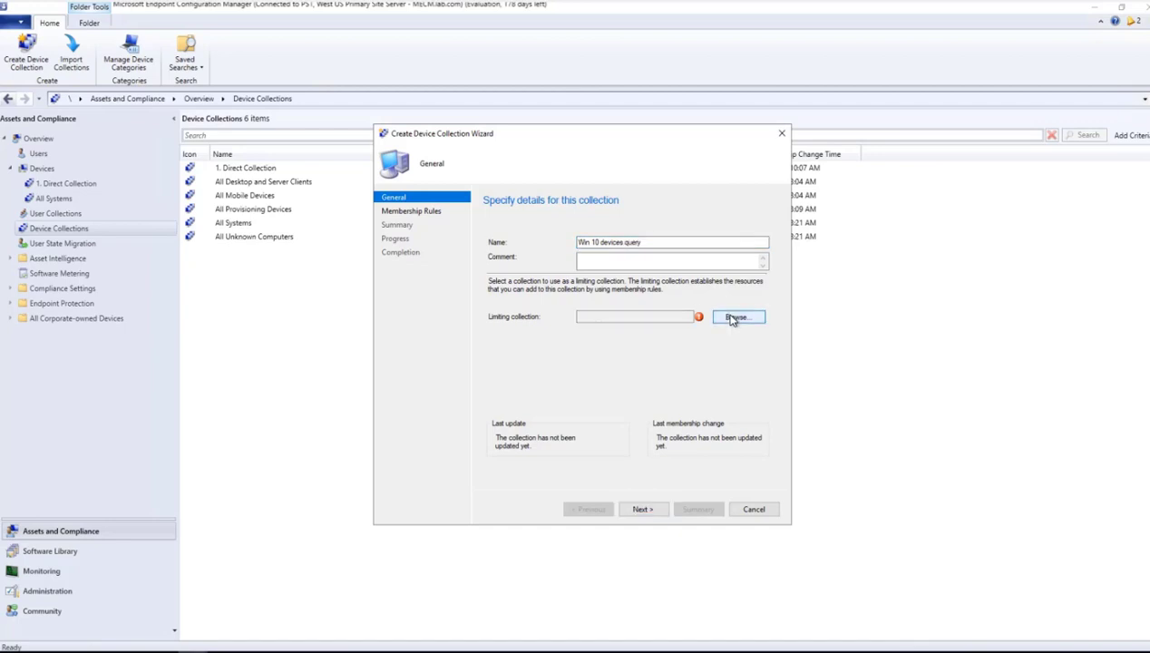
{"action": "left_click", "coordinate": [553, 280]}
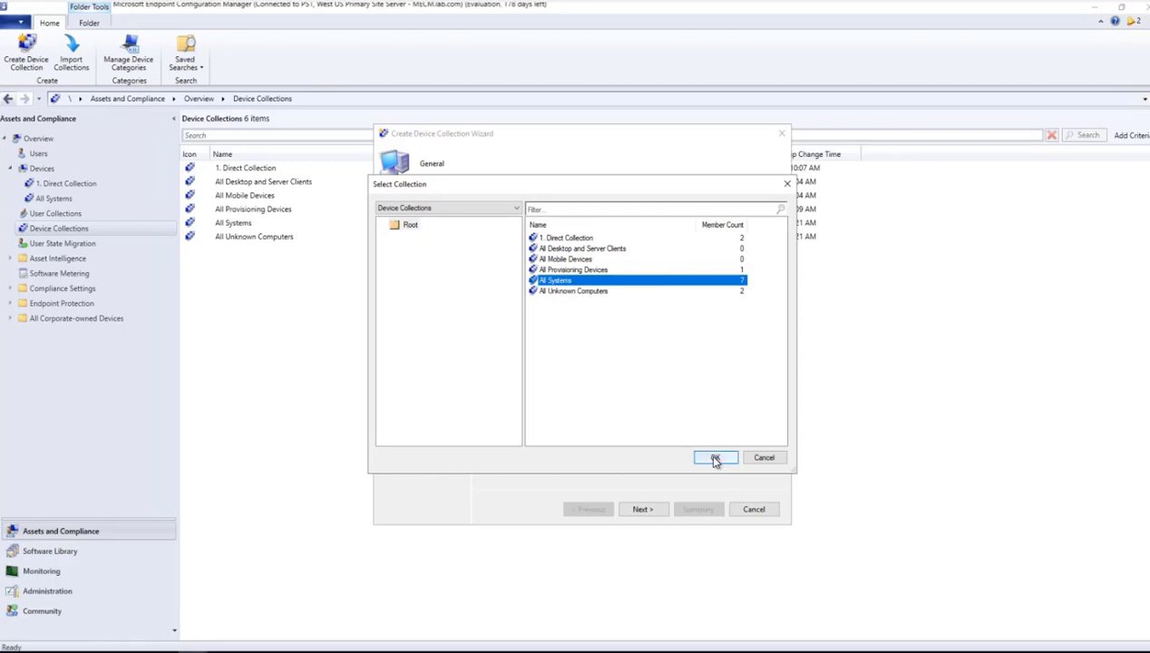
{"action": "left_click", "coordinate": [714, 457]}
{"action": "left_click", "coordinate": [643, 509]}
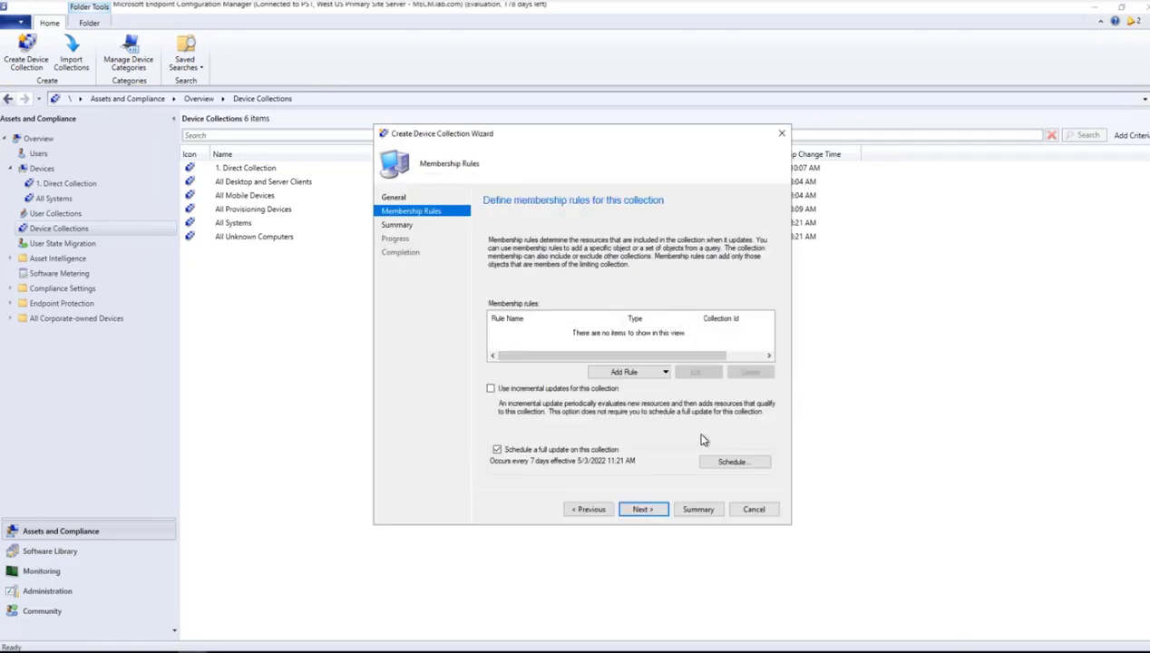
- Add a query rule named "Query Rule for Win 10 devices" and start a new criterion in its query statement
{"action": "left_click", "coordinate": [618, 374]}
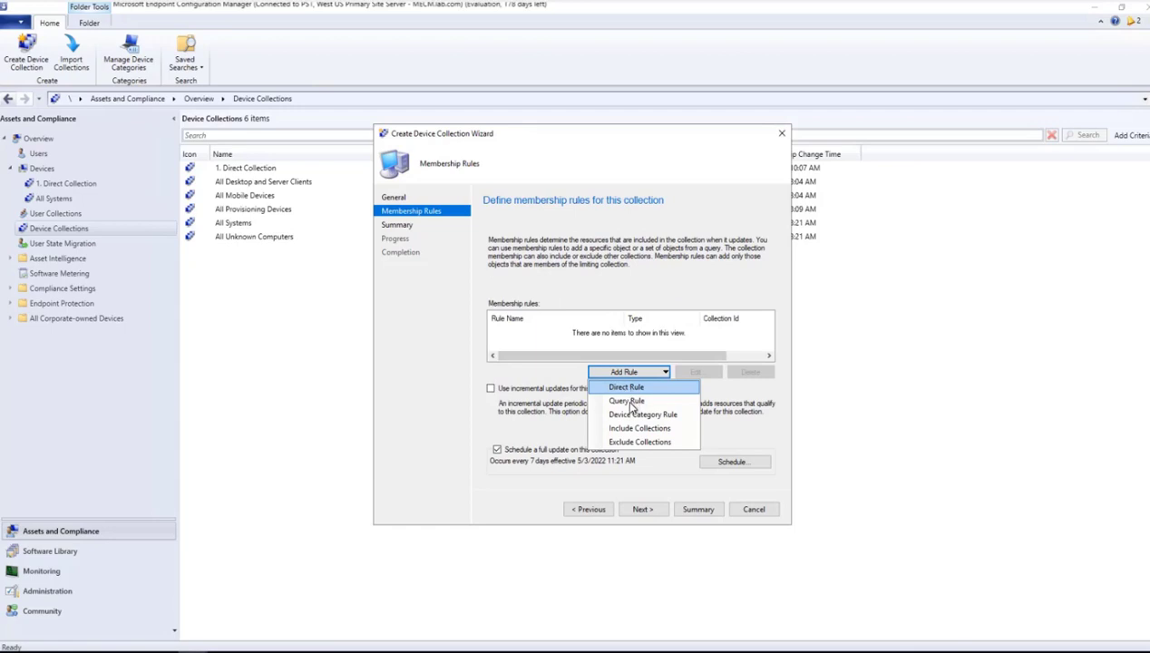
{"action": "left_click", "coordinate": [627, 403]}
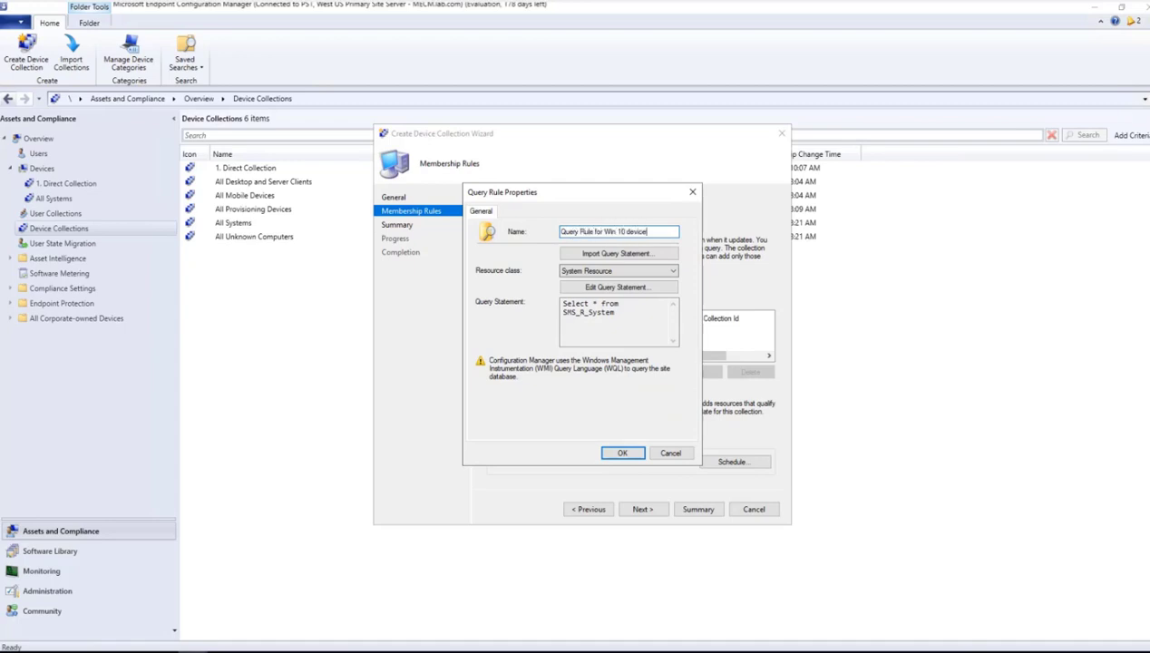
{"action": "left_click", "coordinate": [603, 287]}
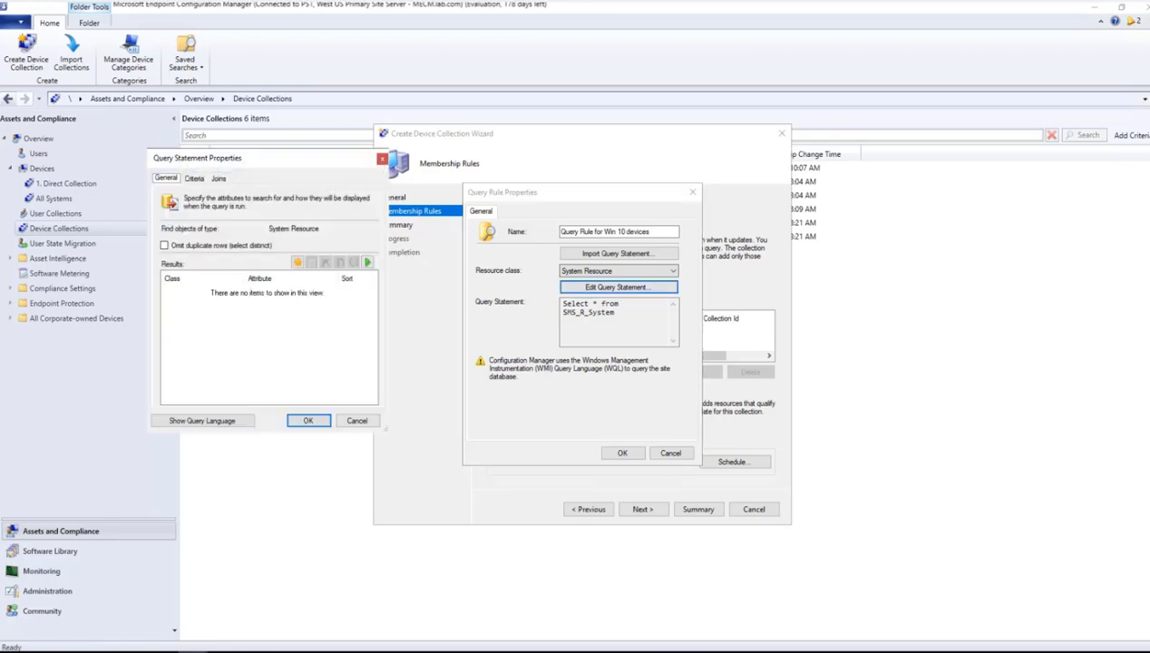
{"action": "left_click", "coordinate": [193, 179]}
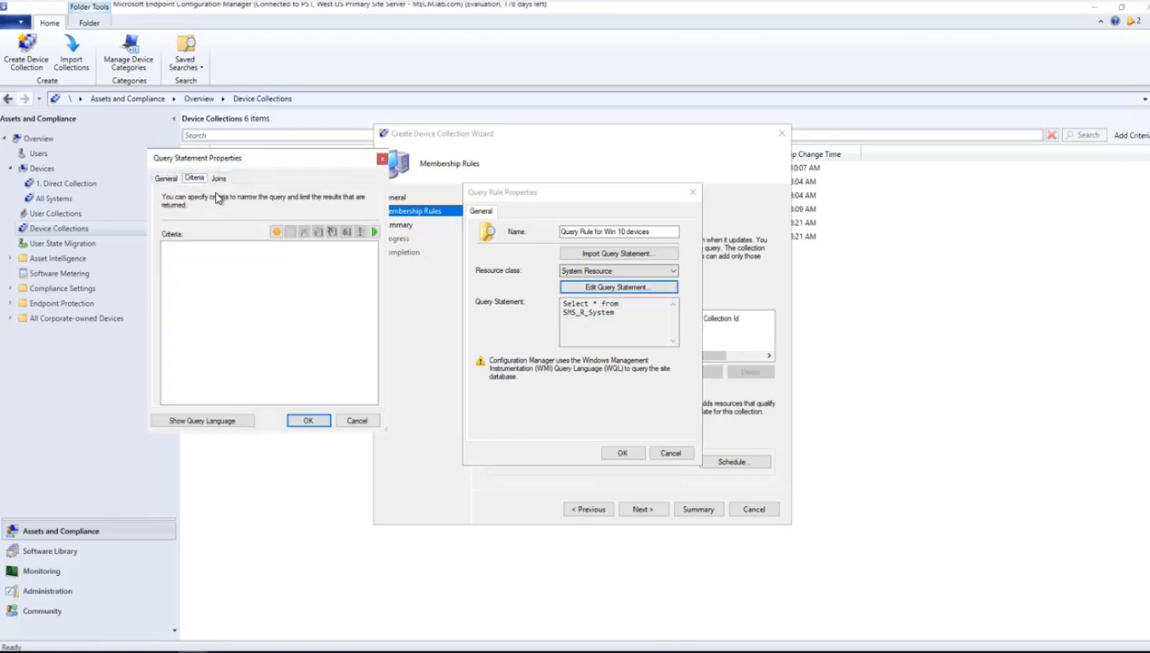
{"action": "left_click", "coordinate": [278, 233]}
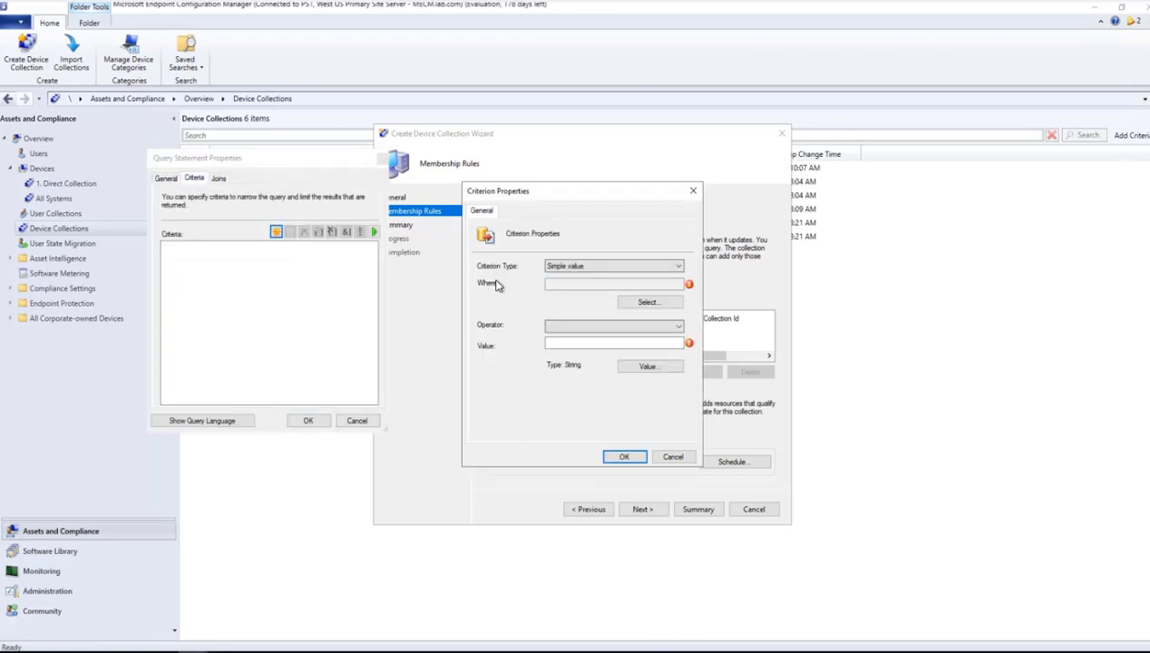
- Set the criterion's attribute class to System Resource and its attribute to Operating System Name and Version
{"action": "left_click", "coordinate": [662, 305]}
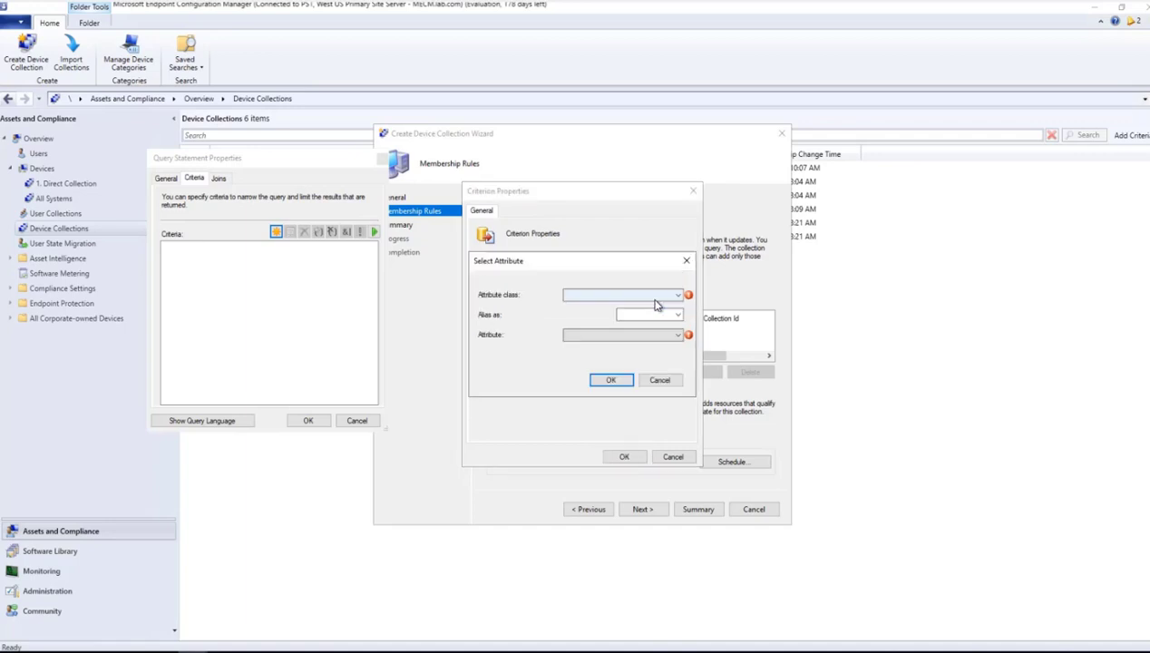
{"action": "left_click", "coordinate": [636, 296]}
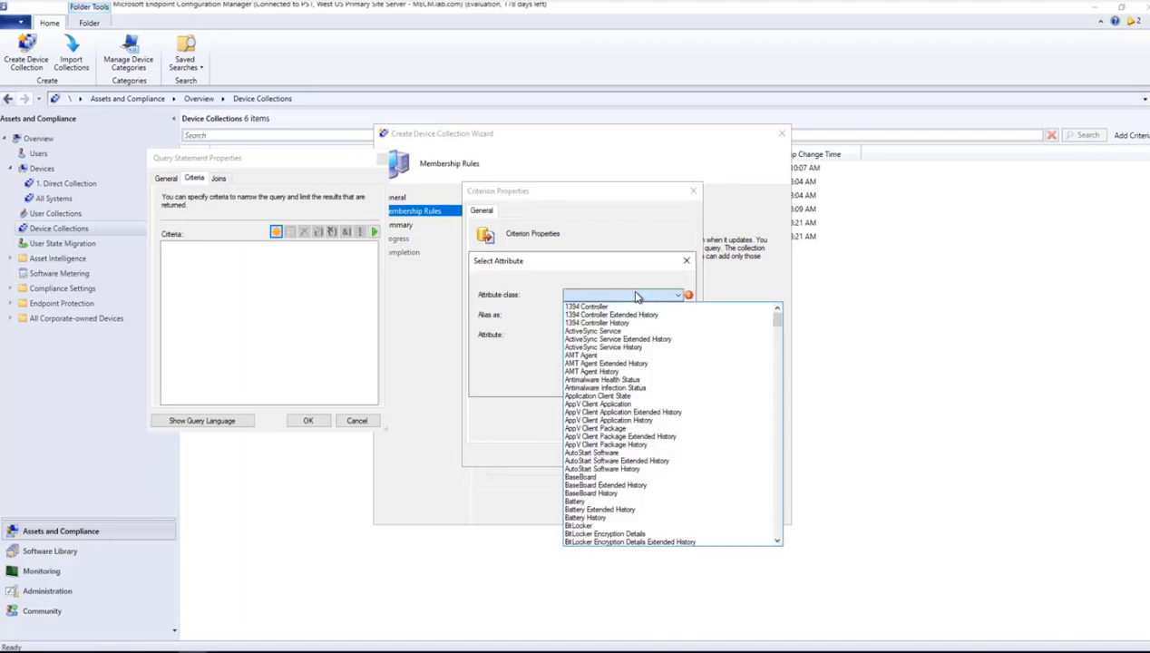
{"action": "type", "text": "sys"}
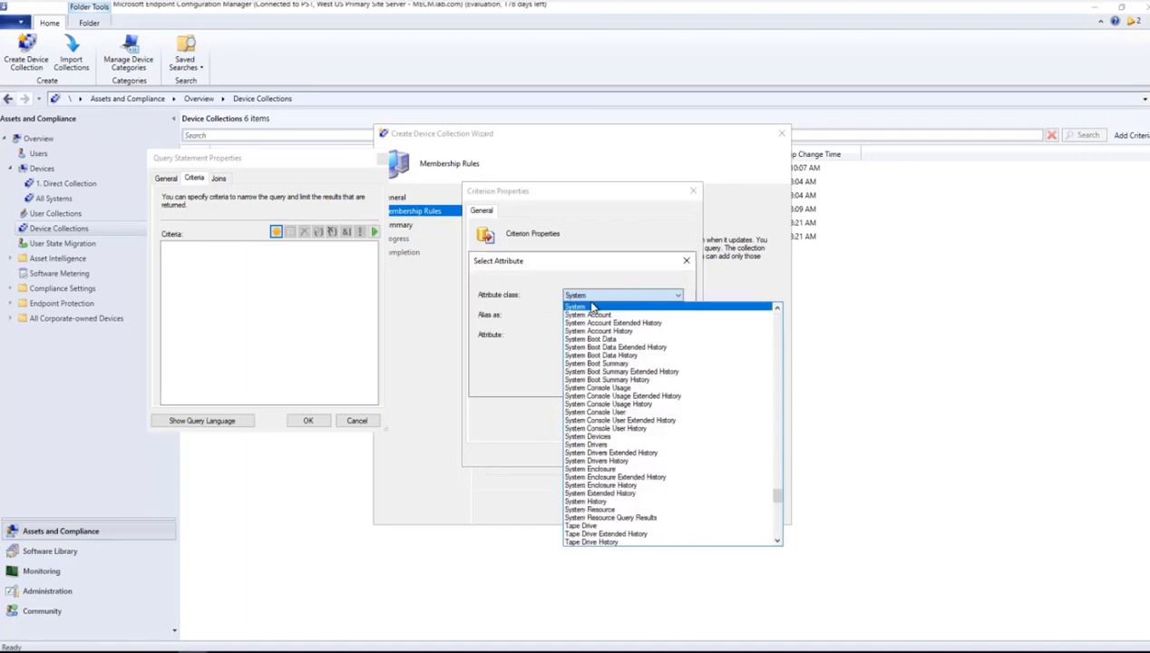
{"action": "left_click", "coordinate": [606, 511]}
{"action": "left_click", "coordinate": [602, 336]}
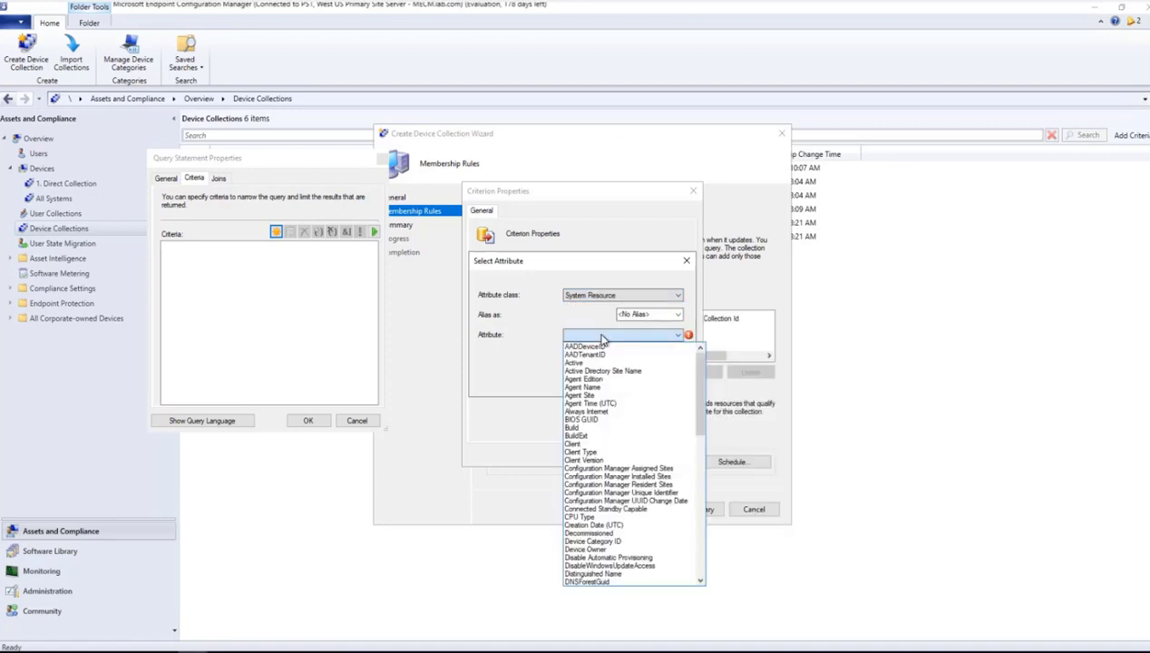
{"action": "type", "text": "op"}
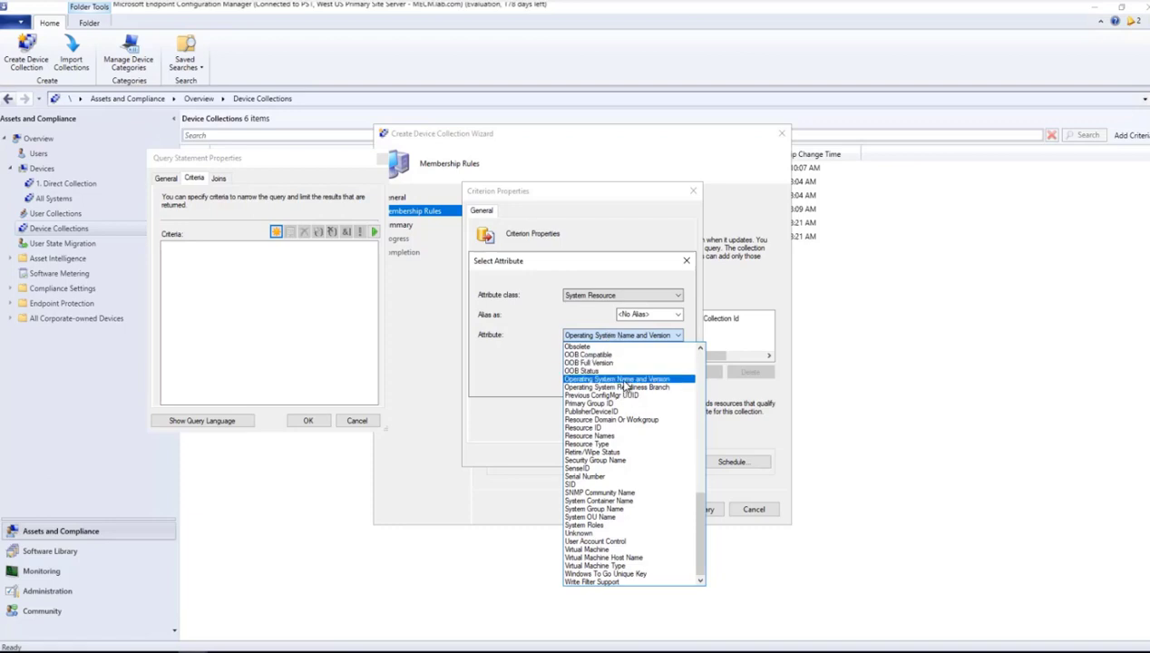
{"action": "left_click", "coordinate": [621, 379]}
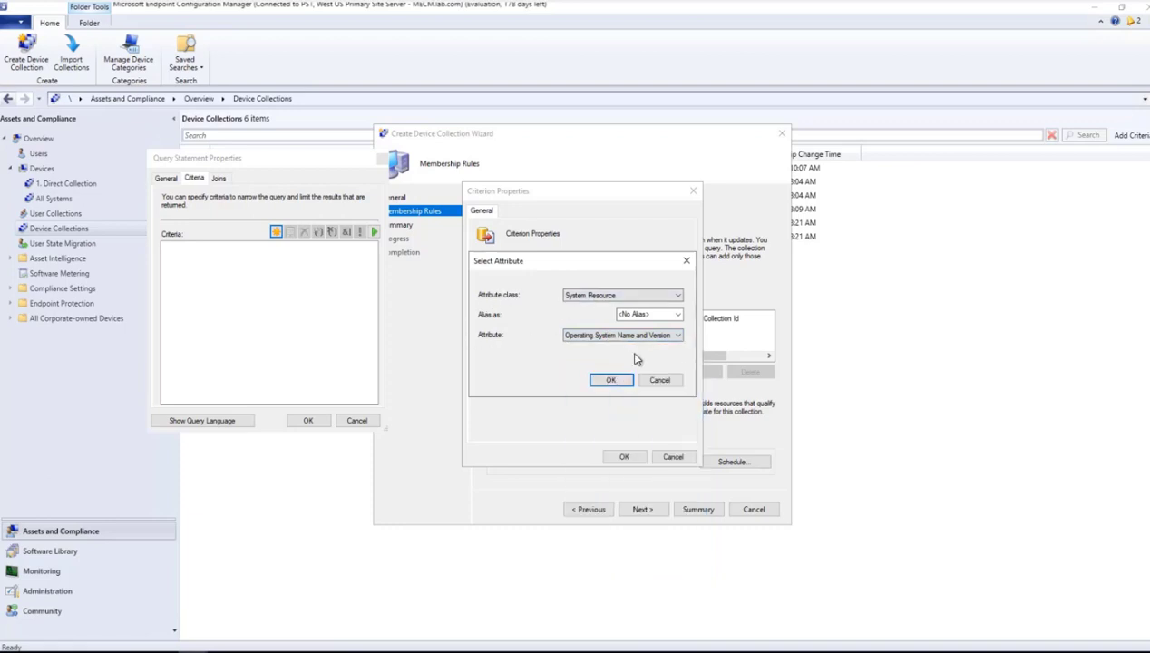
{"action": "left_click", "coordinate": [608, 380]}
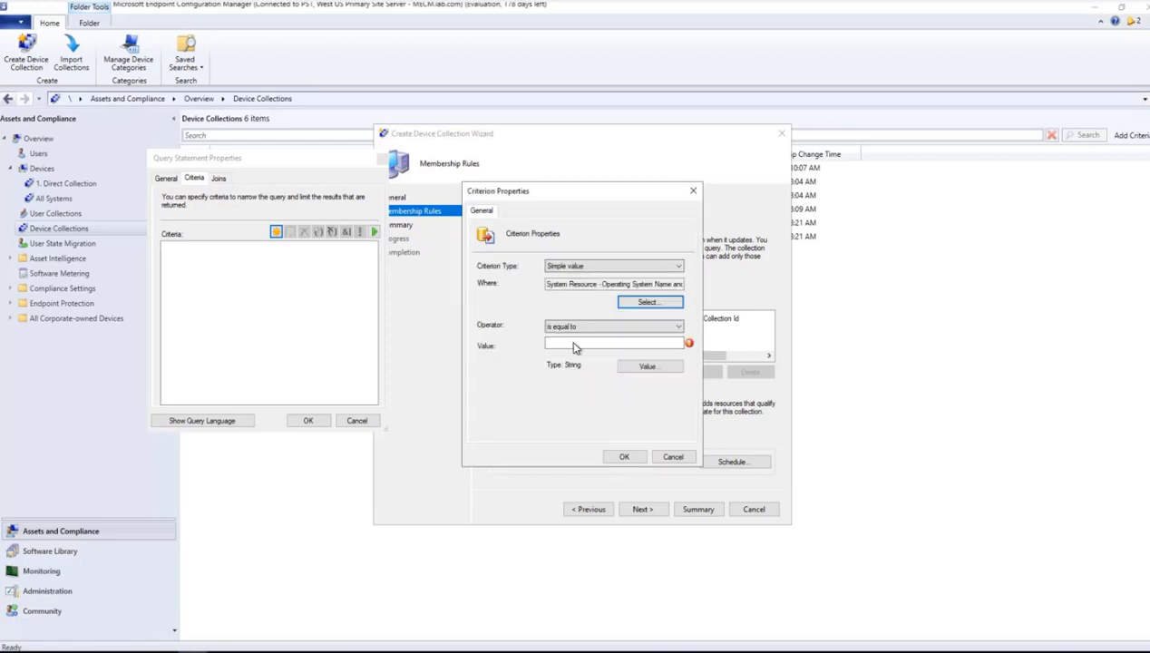
- Choose "Microsoft Windows NT Workstation 10.0" from the available values as the criterion's comparison value
{"action": "left_click", "coordinate": [647, 365]}
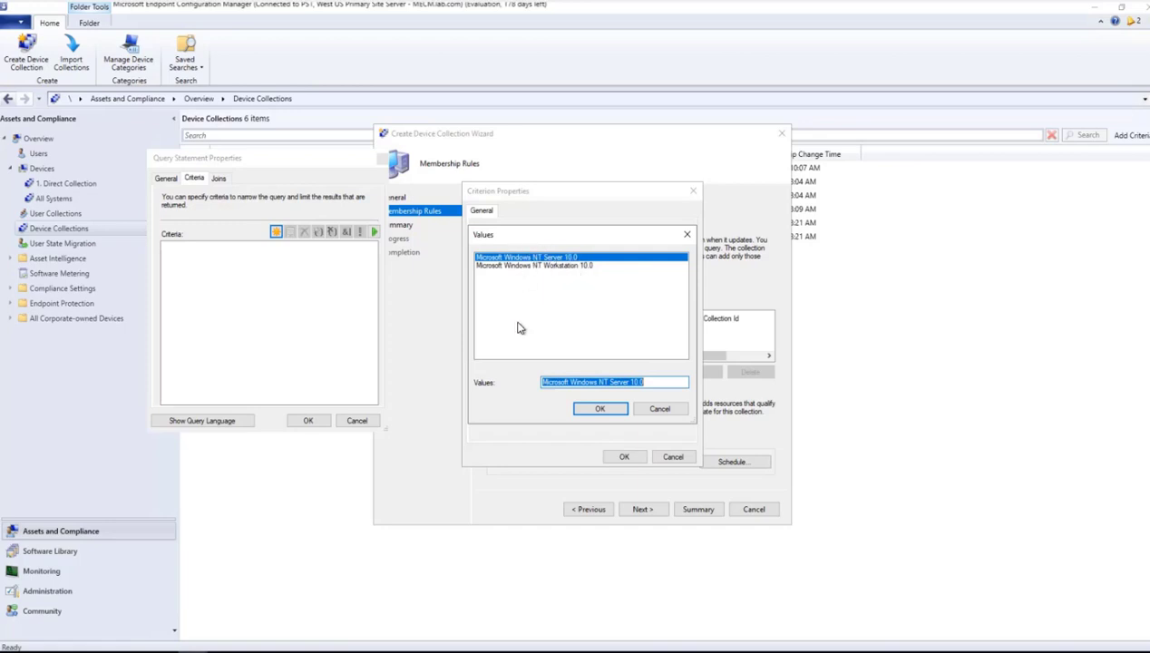
{"action": "left_click", "coordinate": [570, 268]}
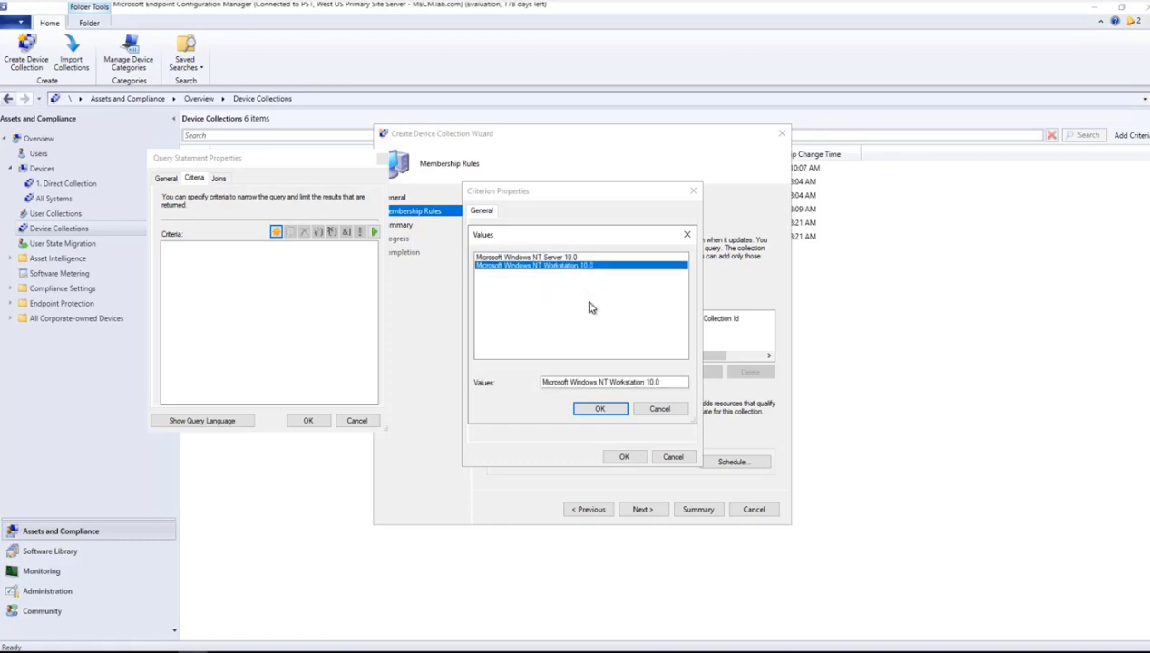
{"action": "left_click", "coordinate": [594, 410]}
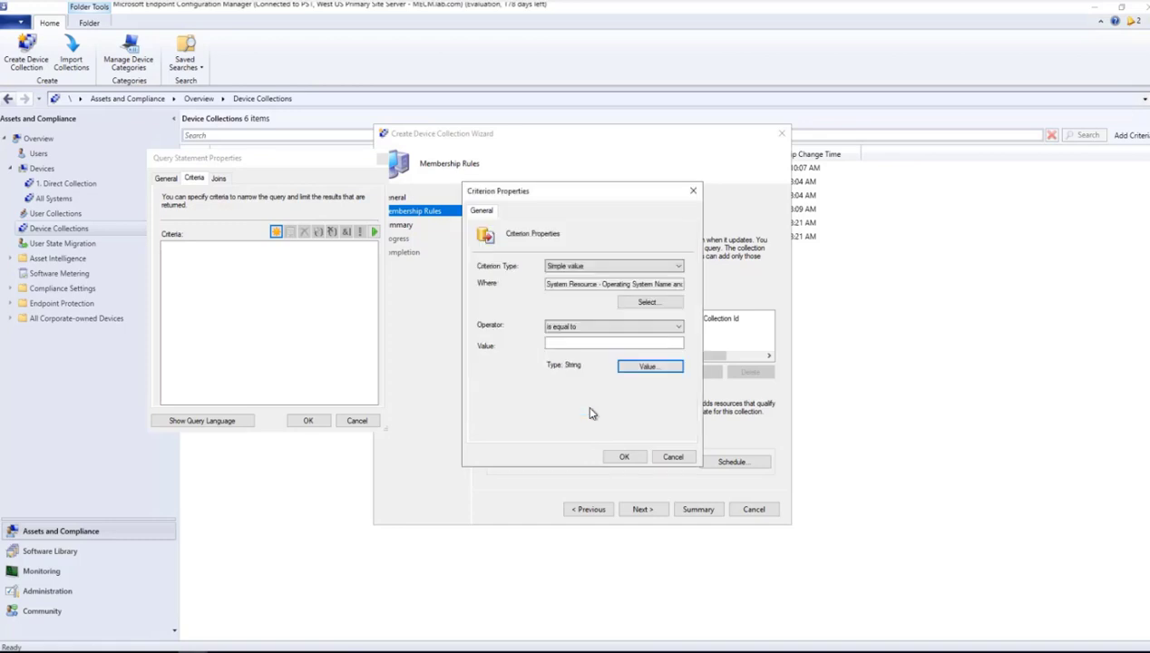
- Confirm the operating system criterion so it is added to the query statement's criteria
{"action": "left_click", "coordinate": [631, 458]}
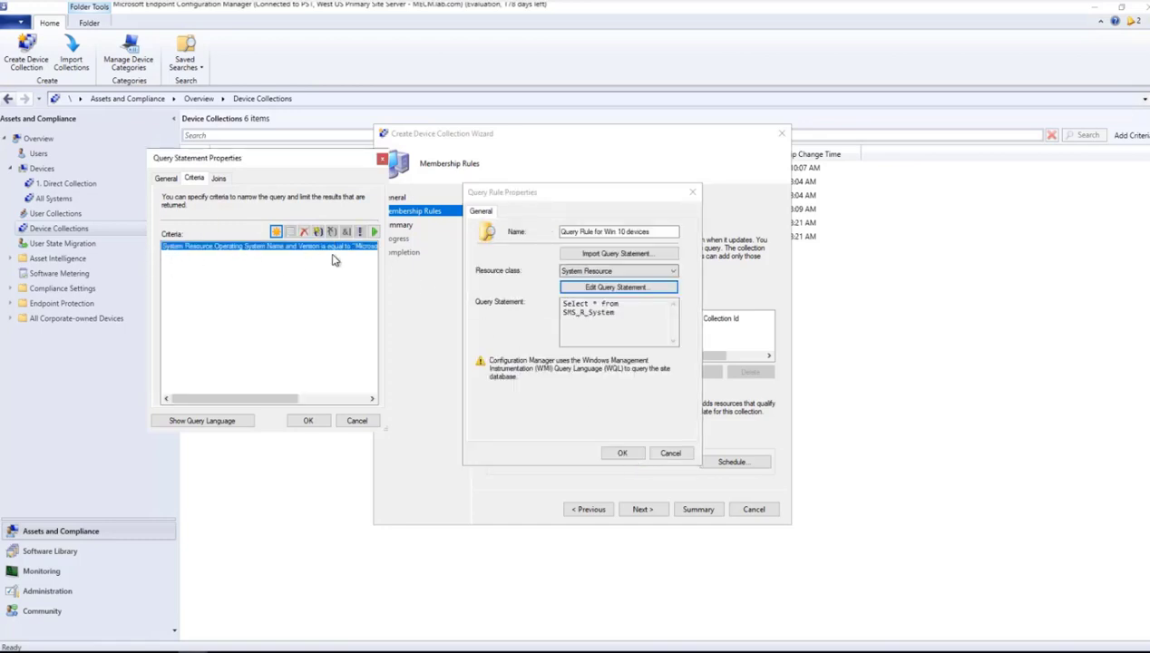
{"action": "left_click", "coordinate": [601, 289]}
{"action": "left_click", "coordinate": [275, 231]}
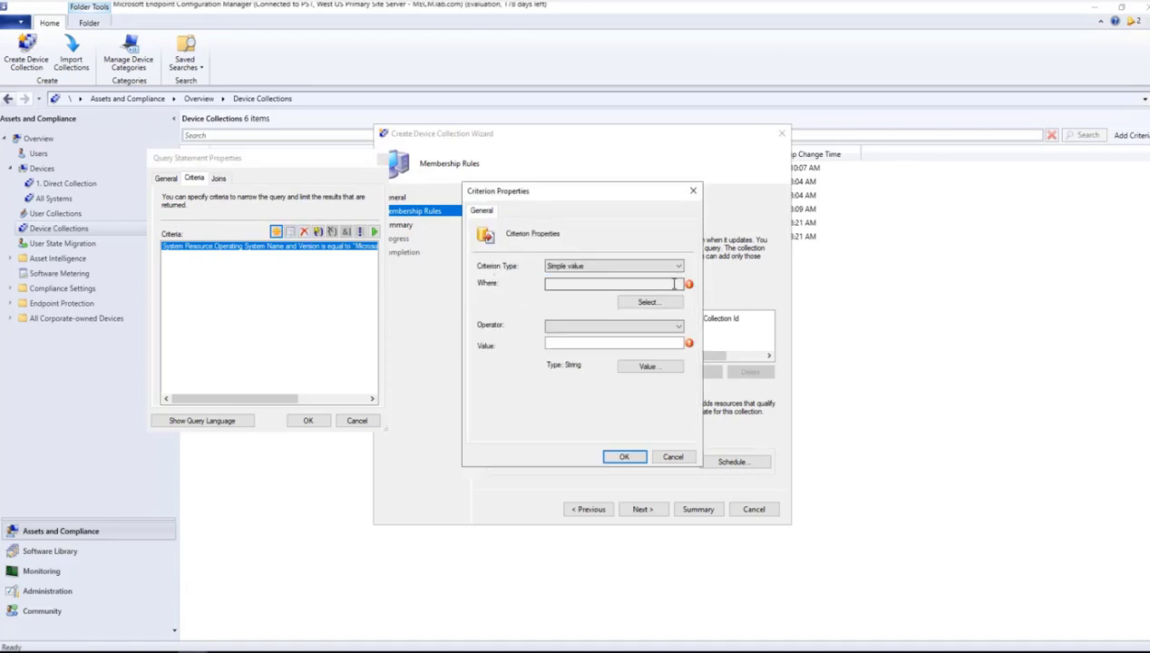
{"action": "left_click", "coordinate": [653, 301]}
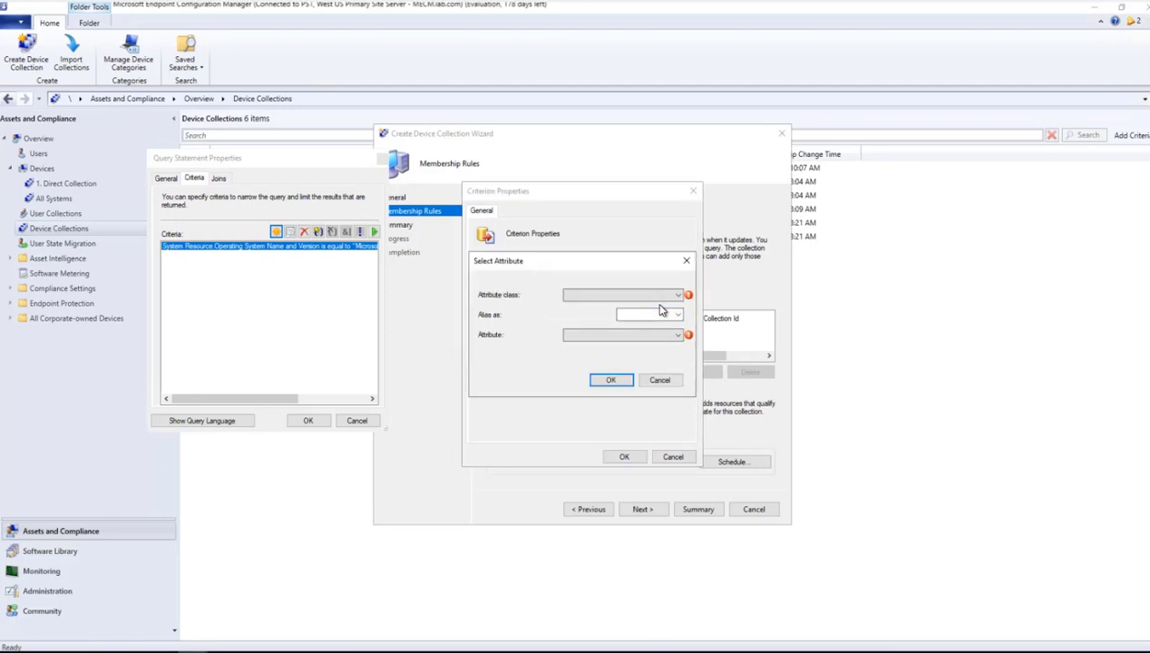
{"action": "left_click", "coordinate": [591, 295]}
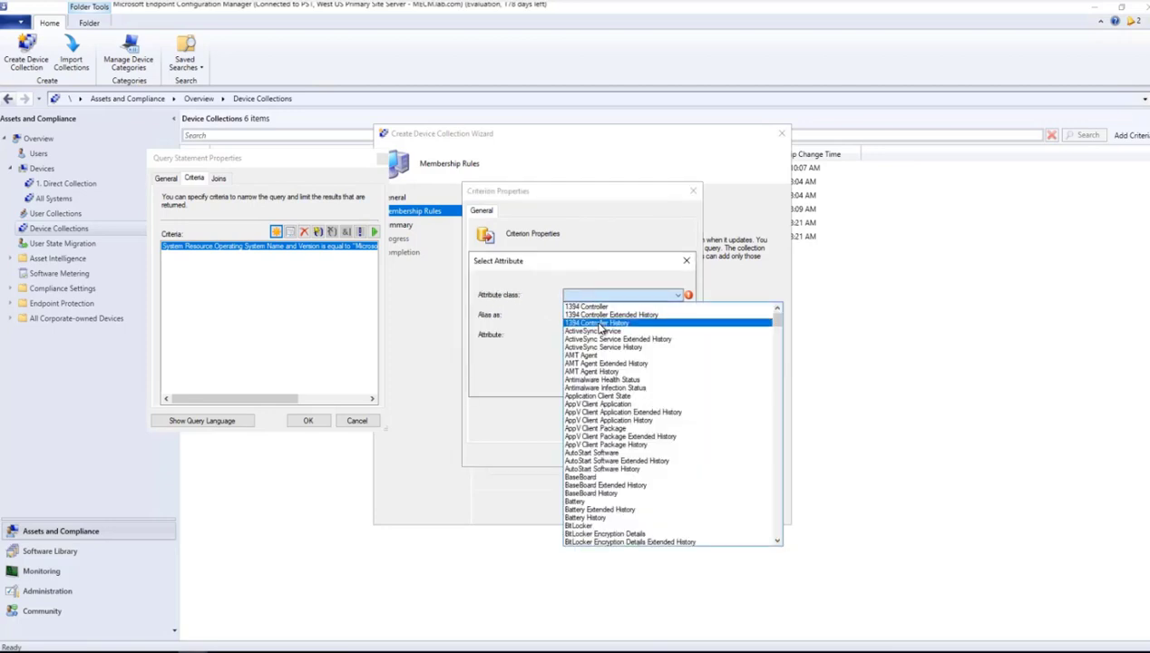
{"action": "type", "text": "in"}
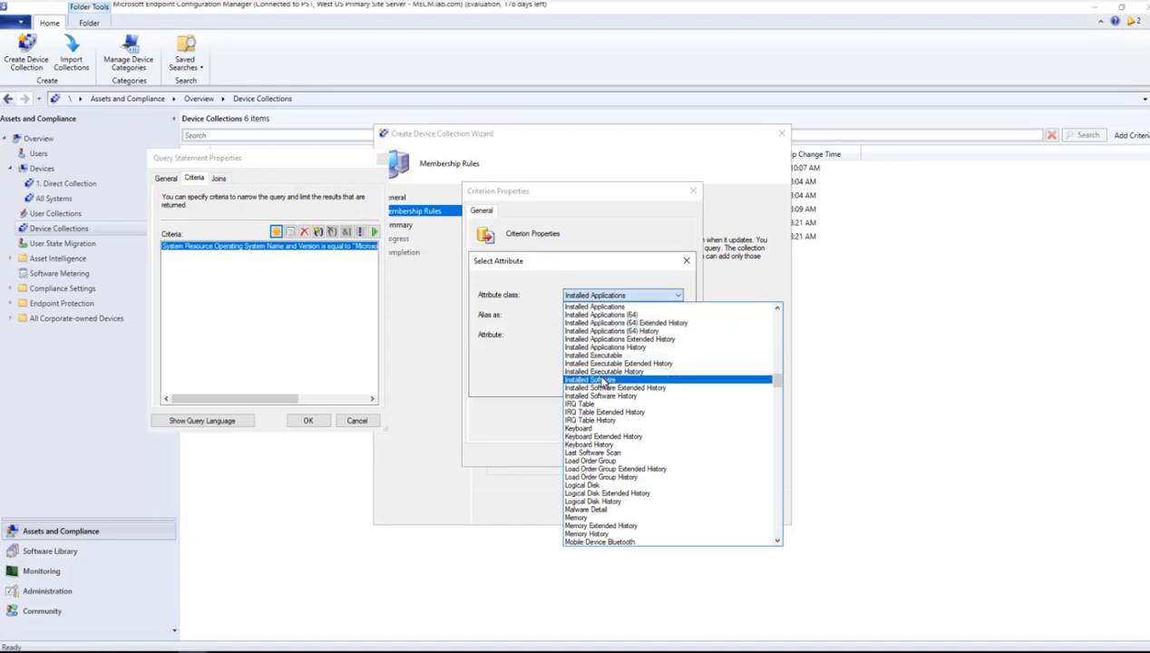
{"action": "left_click", "coordinate": [602, 379]}
{"action": "left_click", "coordinate": [648, 337]}
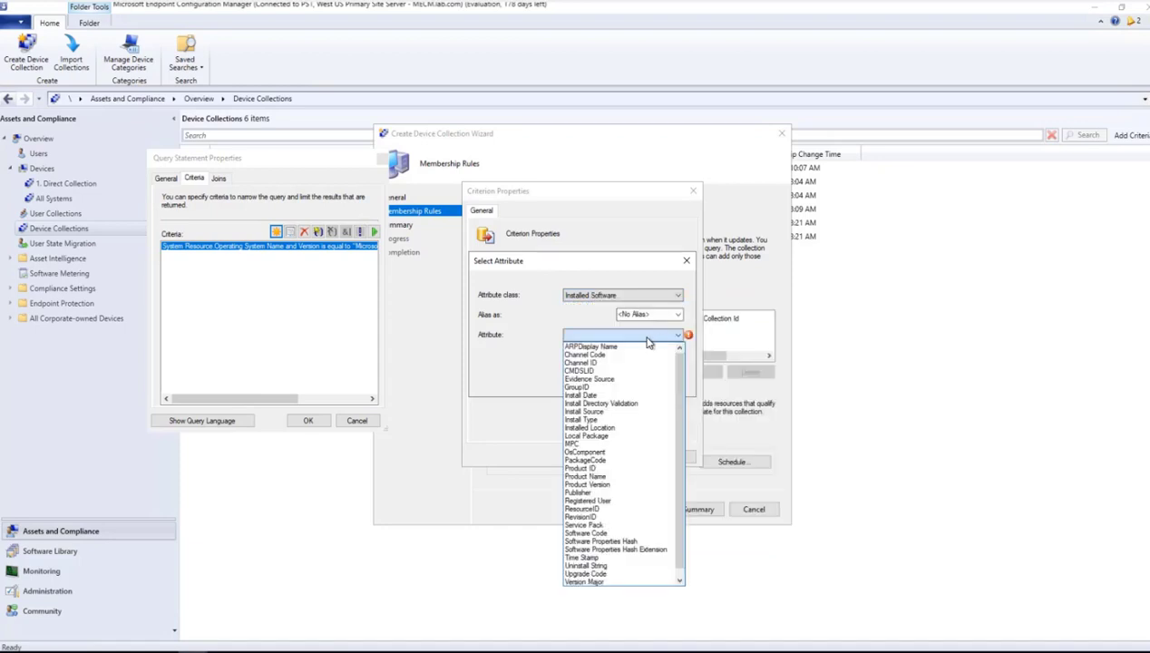
{"action": "left_click", "coordinate": [626, 476]}
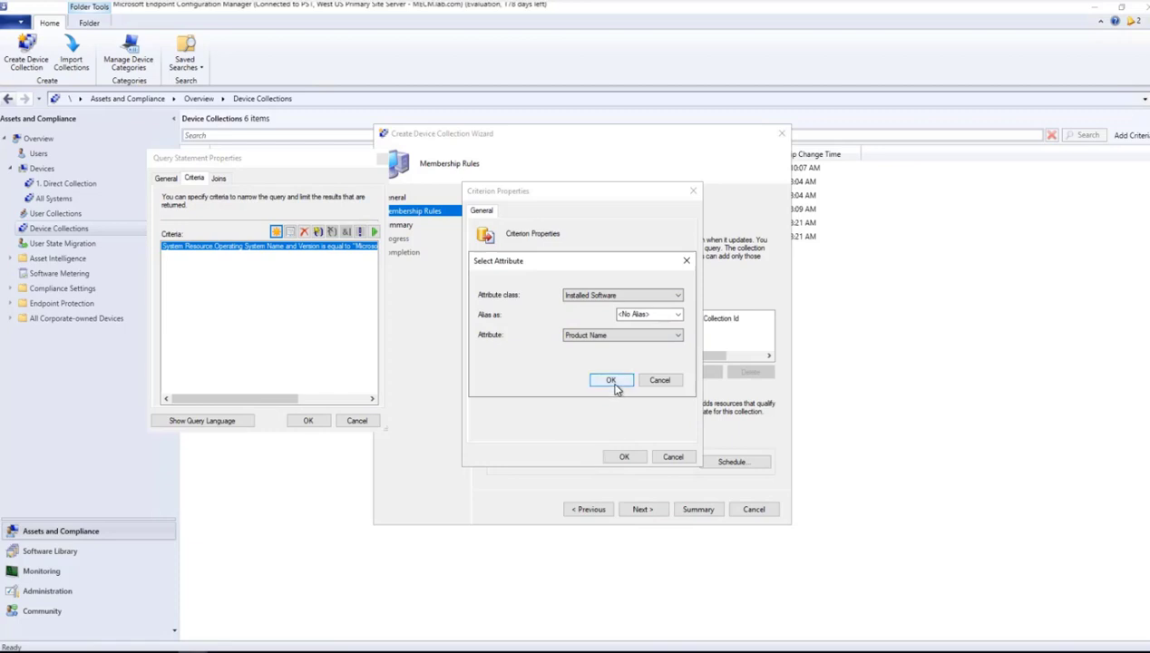
{"action": "left_click", "coordinate": [671, 381]}
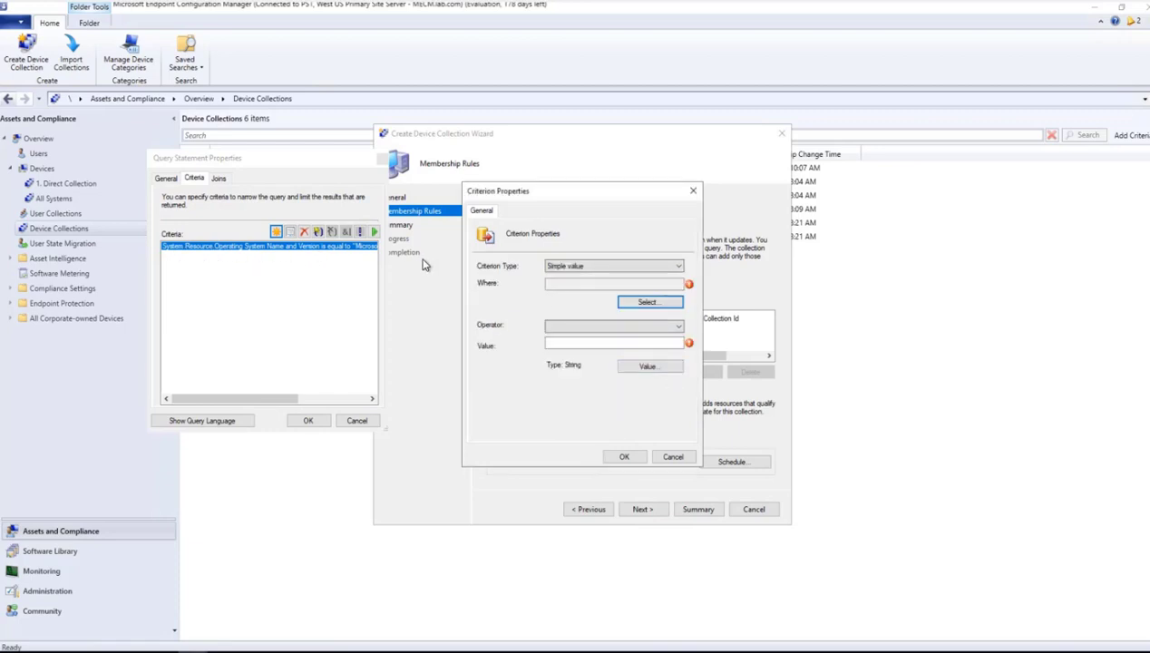
{"action": "left_click", "coordinate": [671, 456]}
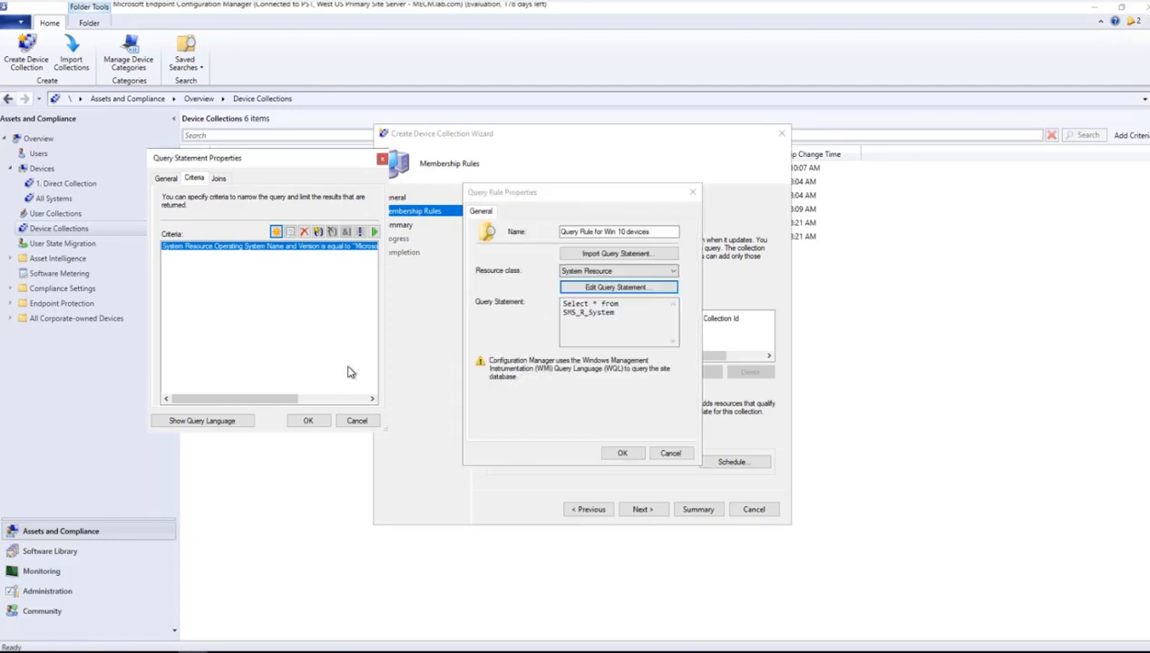
- Save the query statement and its rule, and complete the wizard to create the "Win 10 devices query" collection
{"action": "left_click", "coordinate": [309, 421]}
{"action": "left_click", "coordinate": [621, 452]}
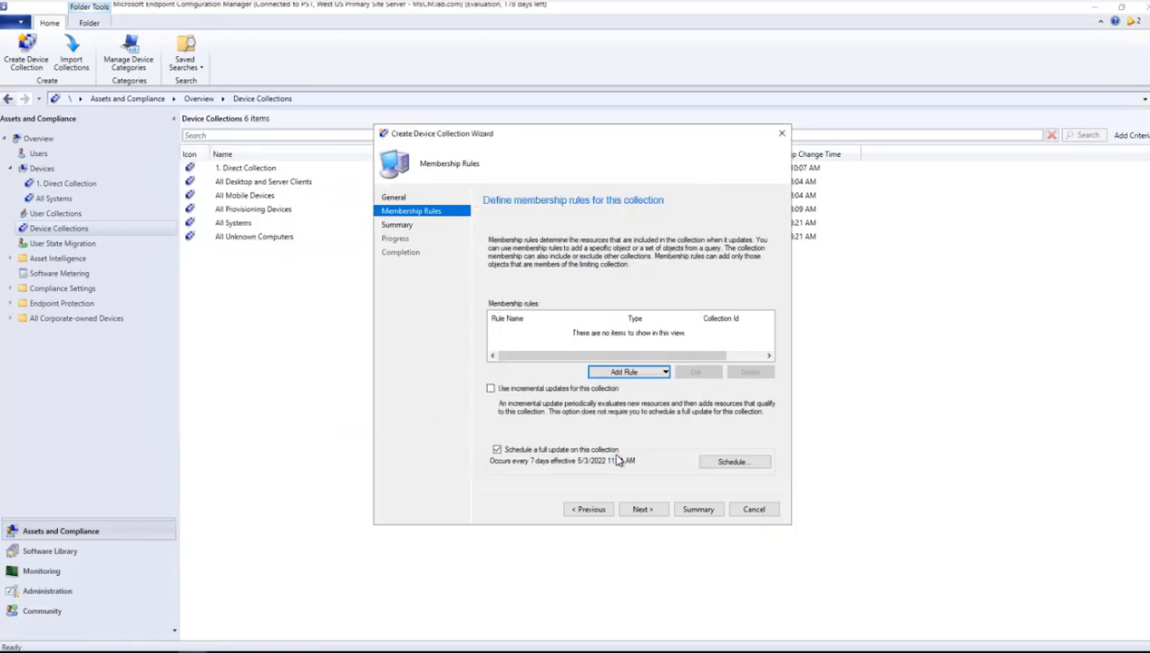
{"action": "left_click", "coordinate": [646, 513]}
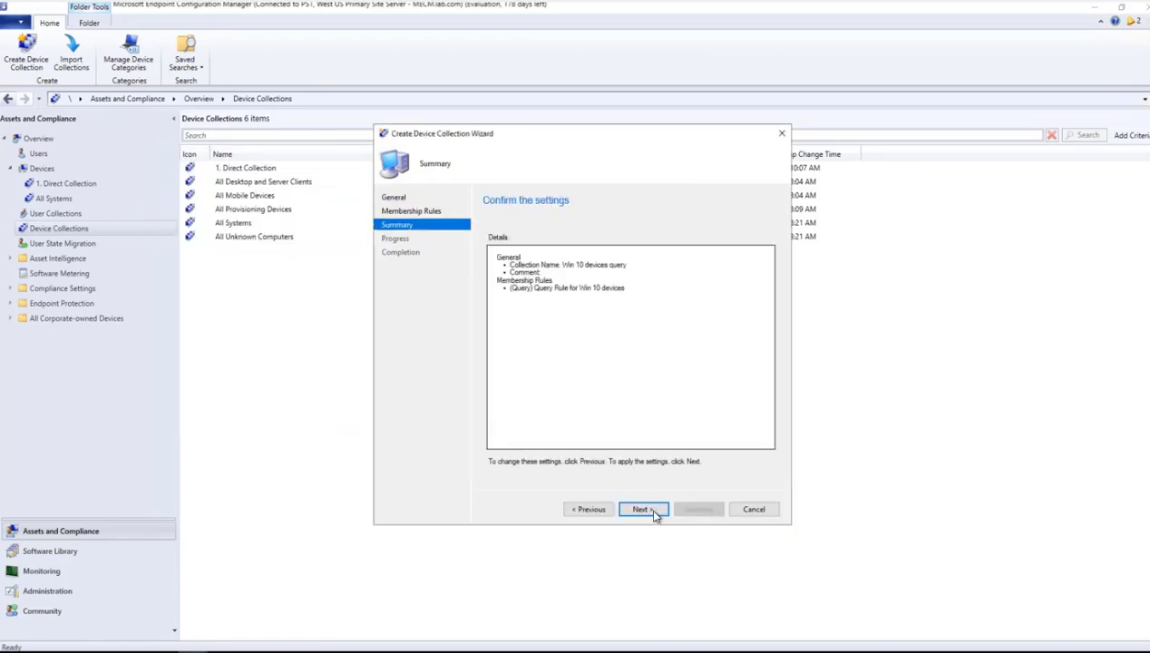
{"action": "left_click", "coordinate": [653, 513]}
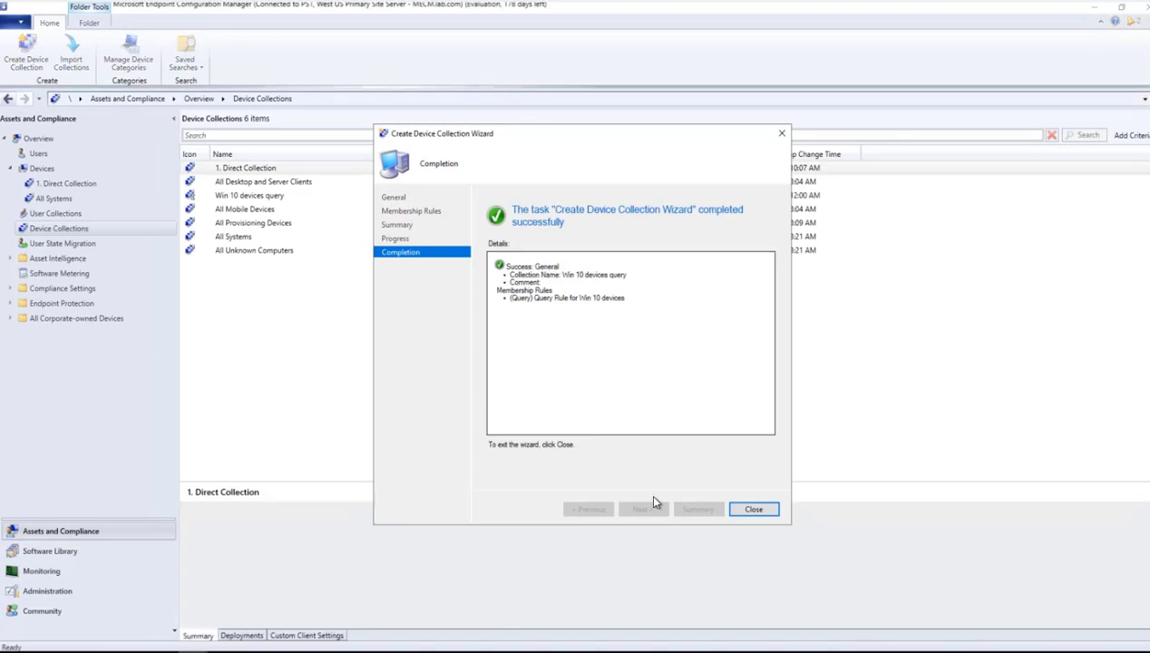
{"action": "left_click", "coordinate": [762, 510]}
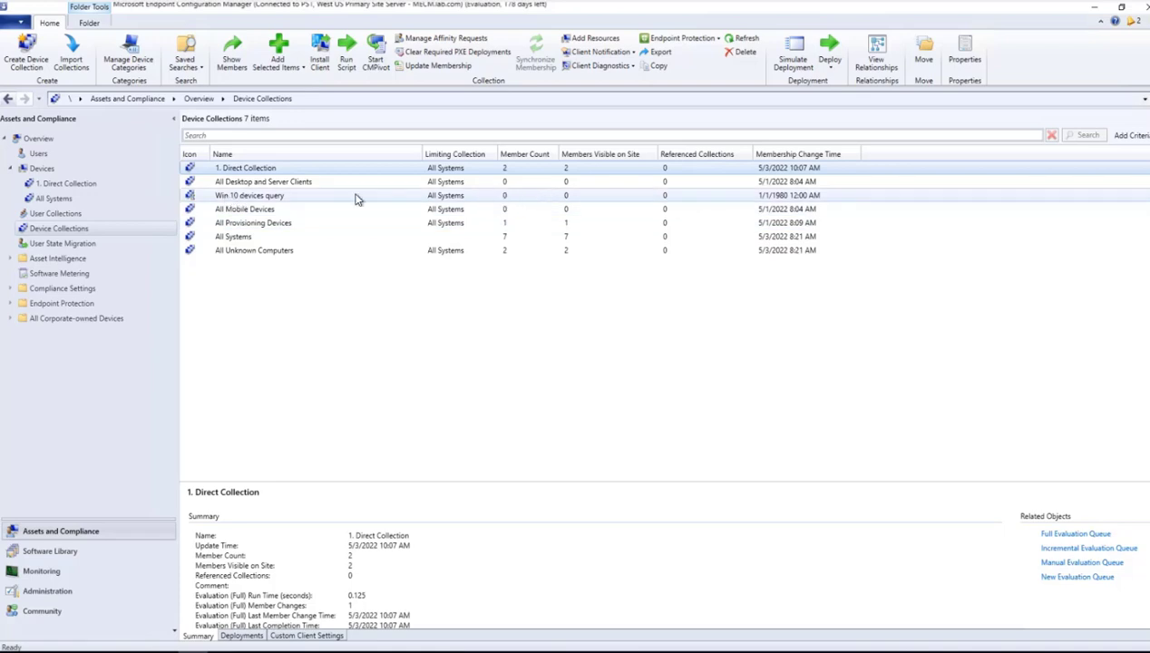
- Refresh the "Win 10 devices query" collection and show its members
{"action": "right_click", "coordinate": [255, 198]}
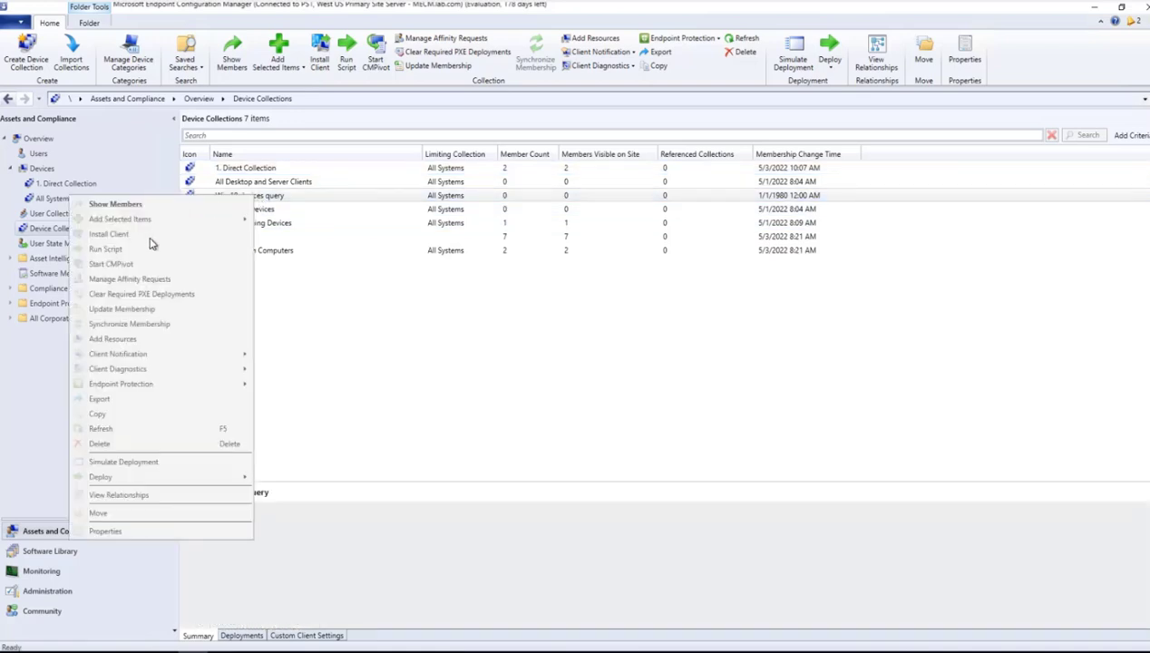
{"action": "left_click", "coordinate": [103, 428]}
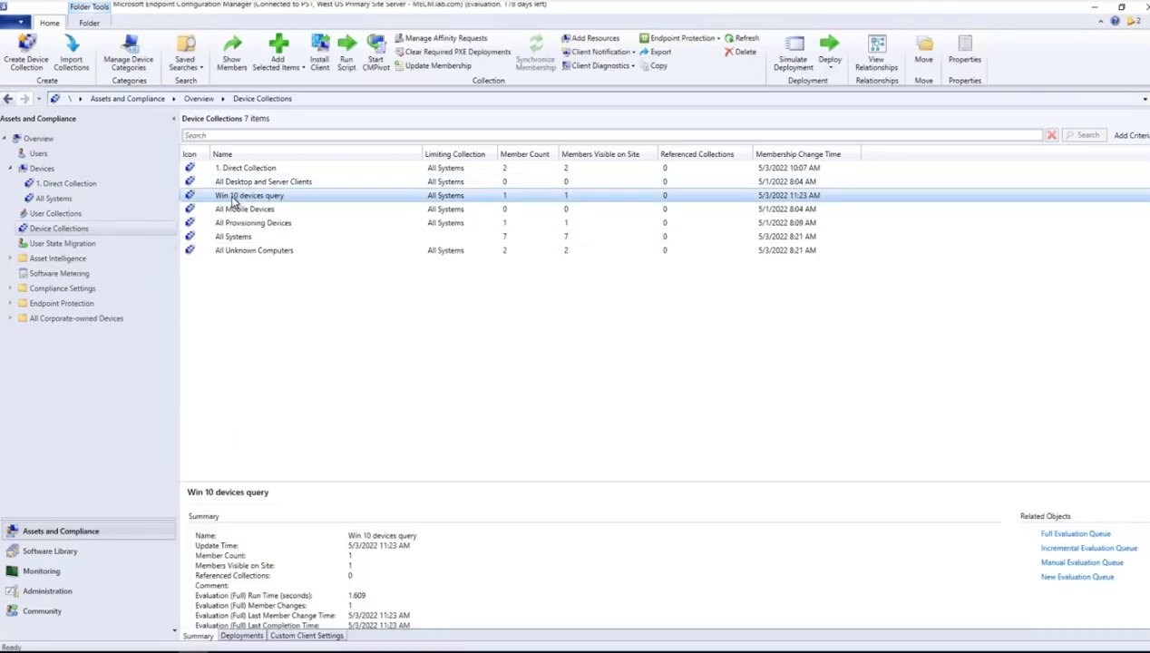
{"action": "double_click", "coordinate": [233, 201]}
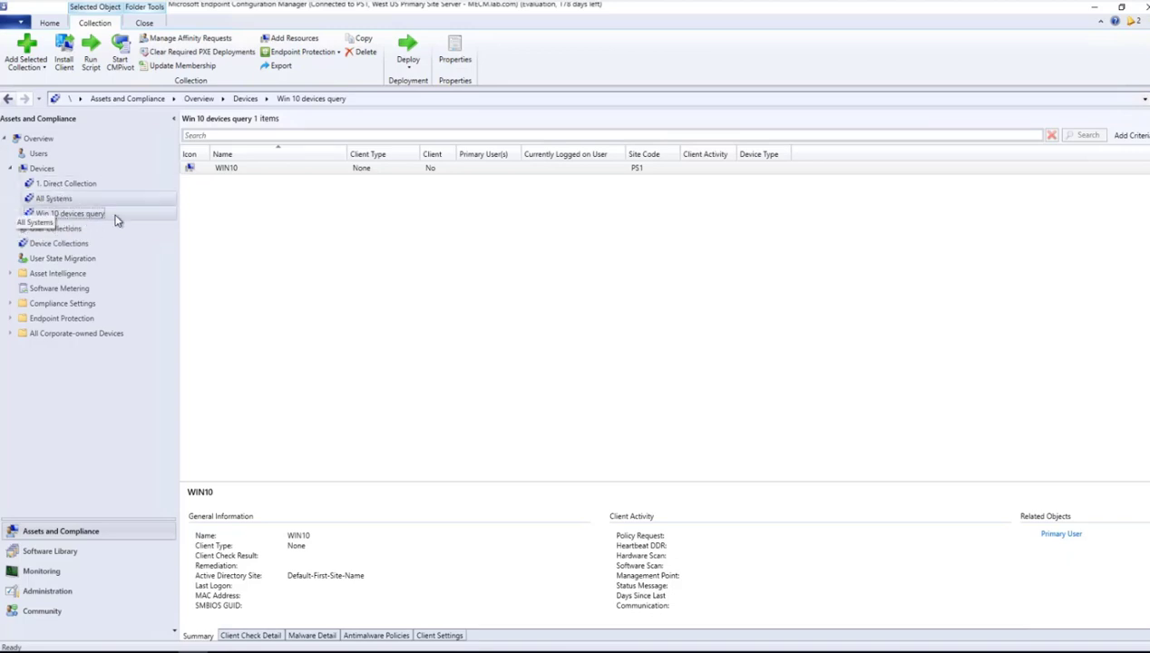
- Add an Include Collections rule for "1. Direct Collection" to the membership rules of "Win 10 devices query" and apply it
{"action": "right_click", "coordinate": [55, 219]}
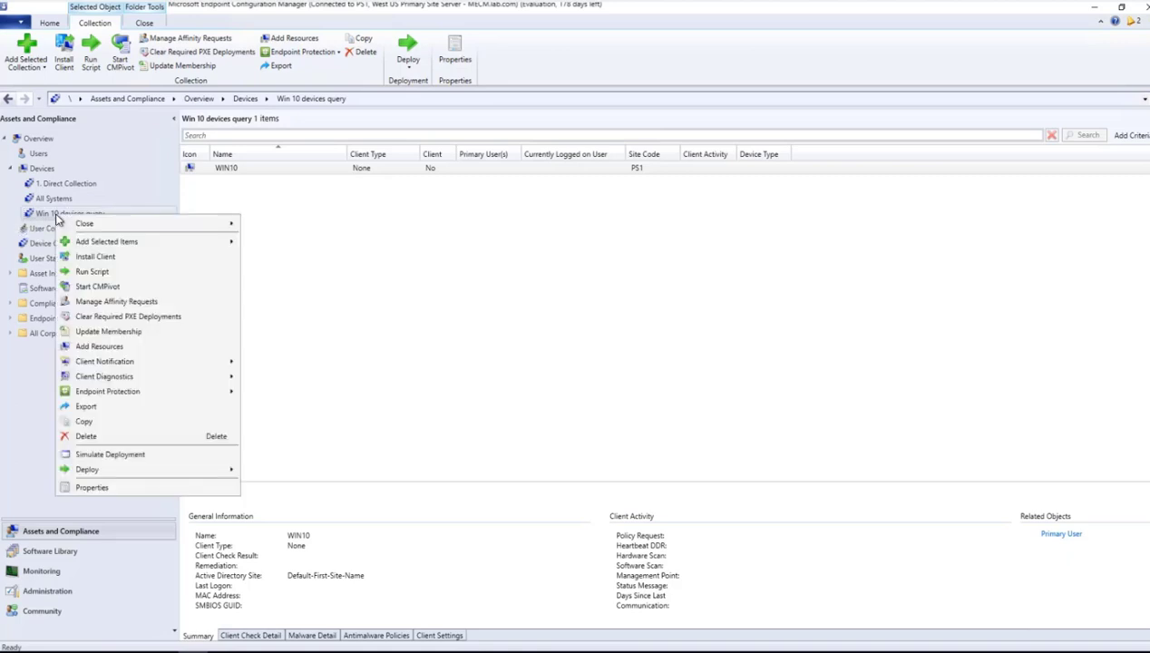
{"action": "left_click", "coordinate": [91, 488]}
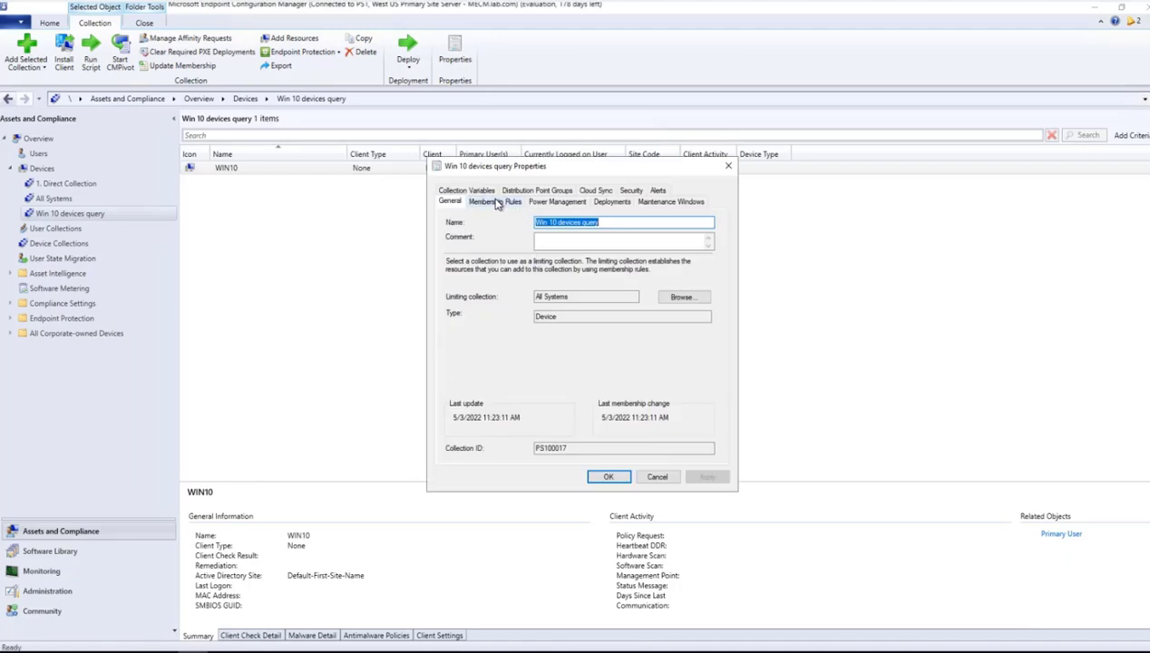
{"action": "left_click", "coordinate": [496, 201]}
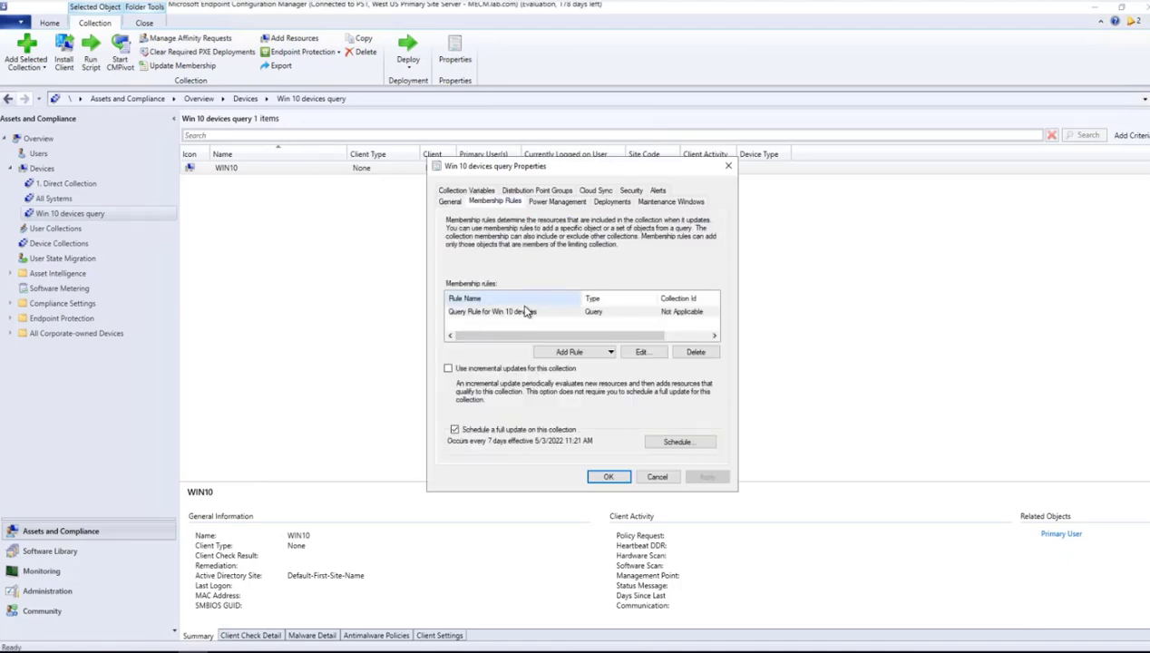
{"action": "left_click", "coordinate": [581, 322]}
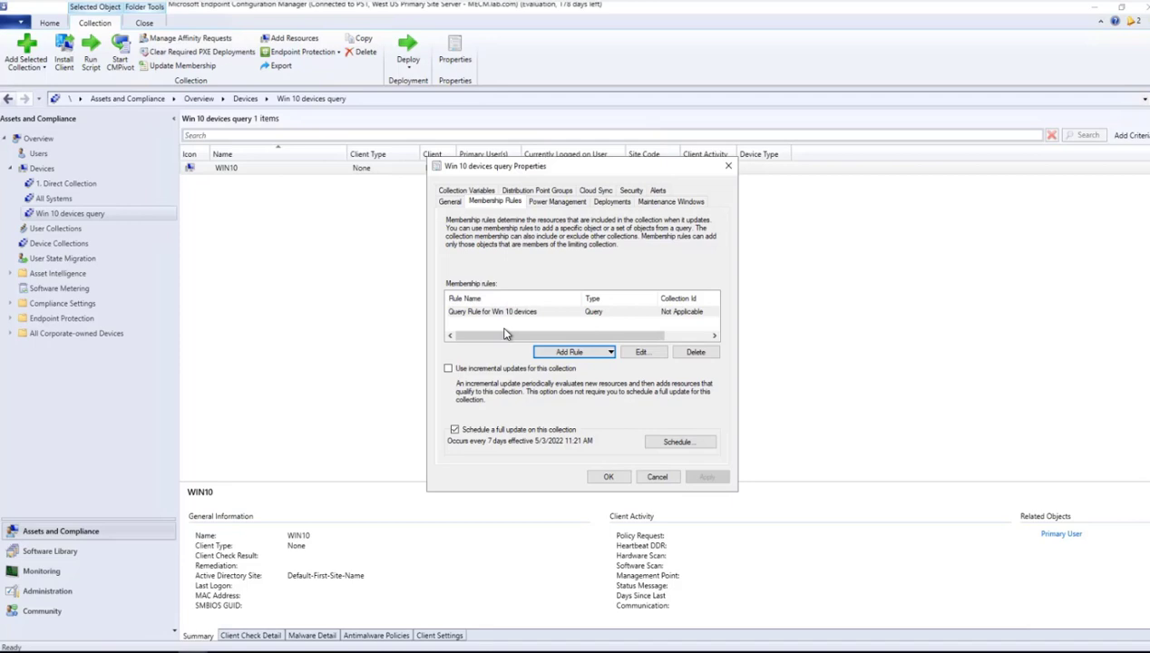
{"action": "left_click", "coordinate": [580, 356]}
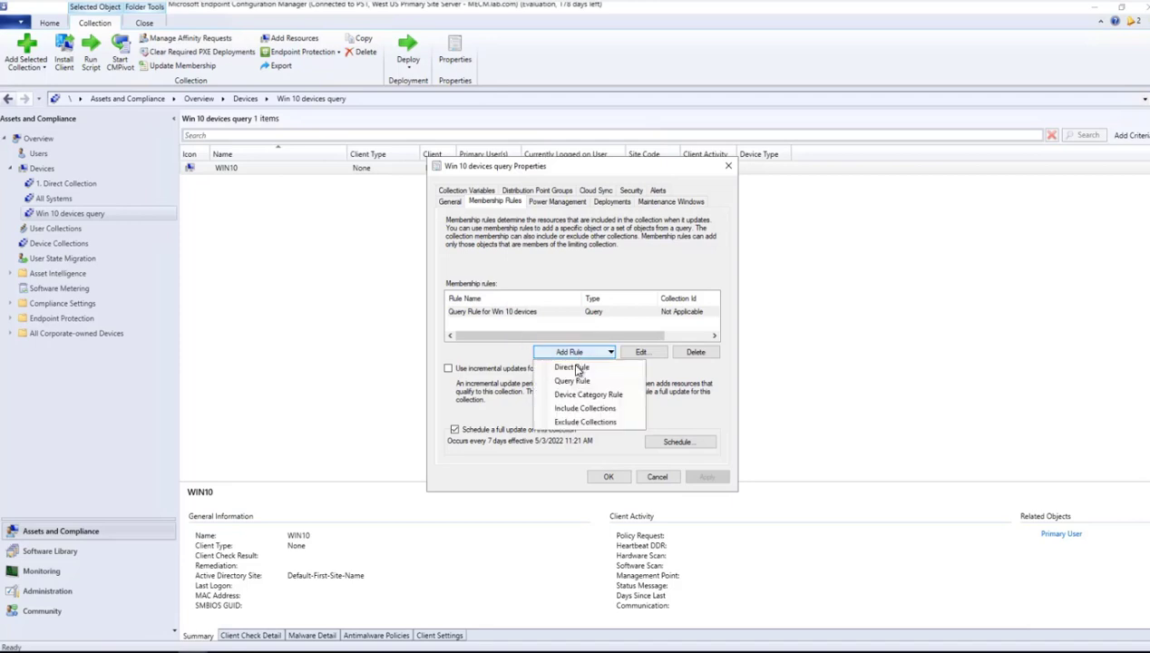
{"action": "left_click", "coordinate": [571, 408]}
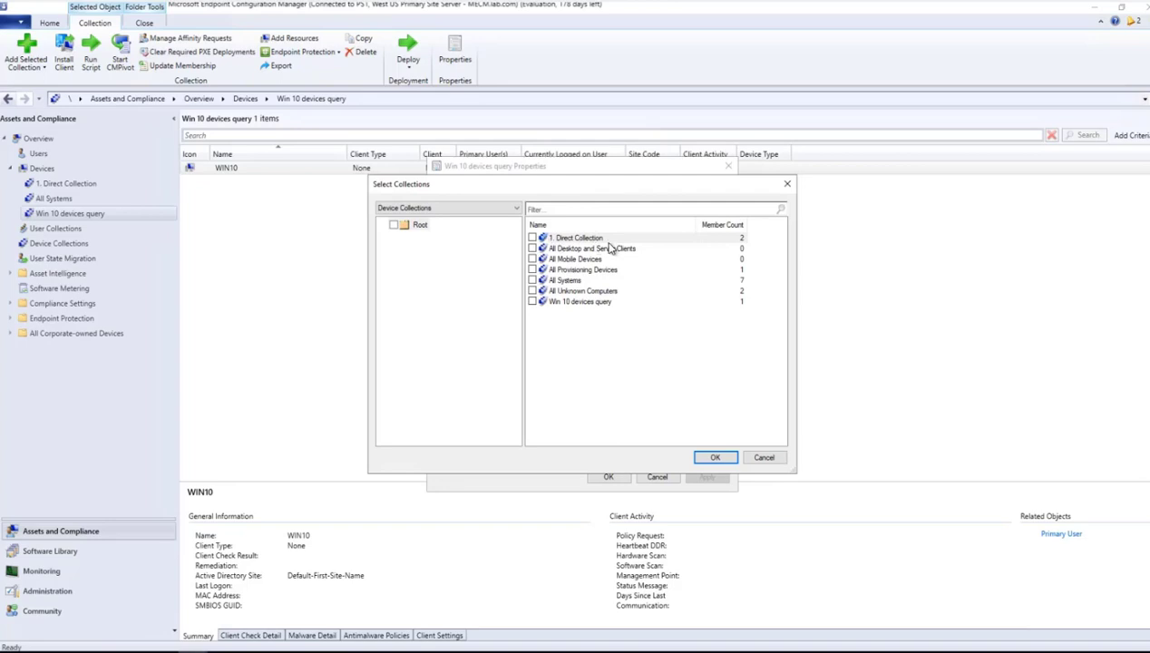
{"action": "left_click", "coordinate": [532, 238]}
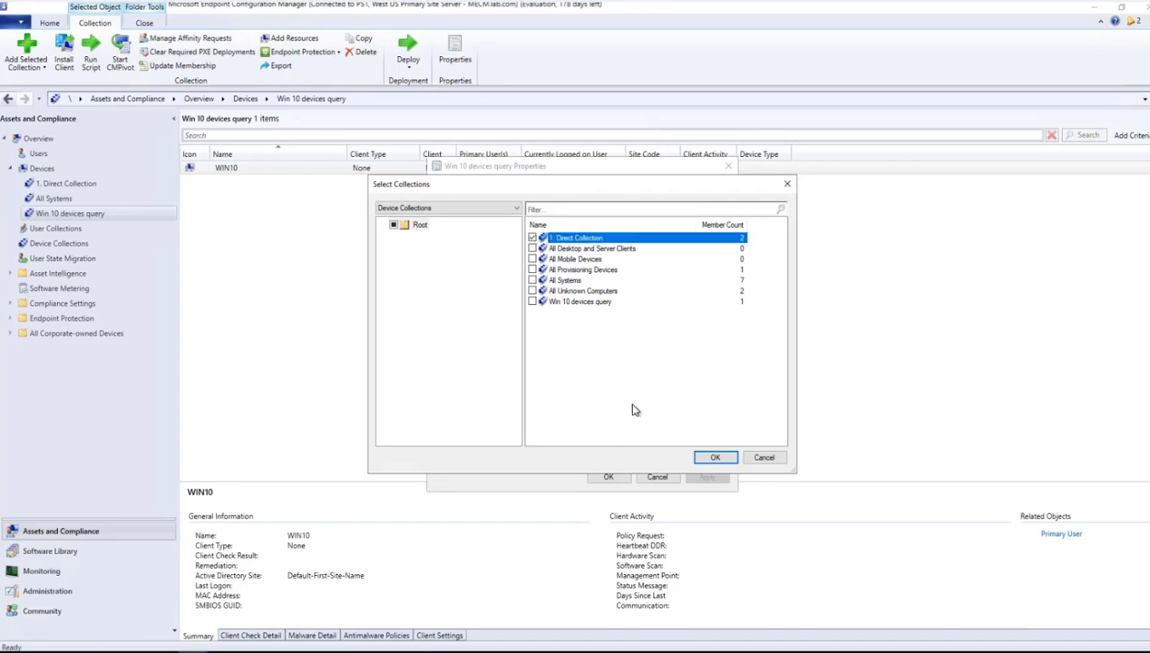
{"action": "left_click", "coordinate": [714, 457]}
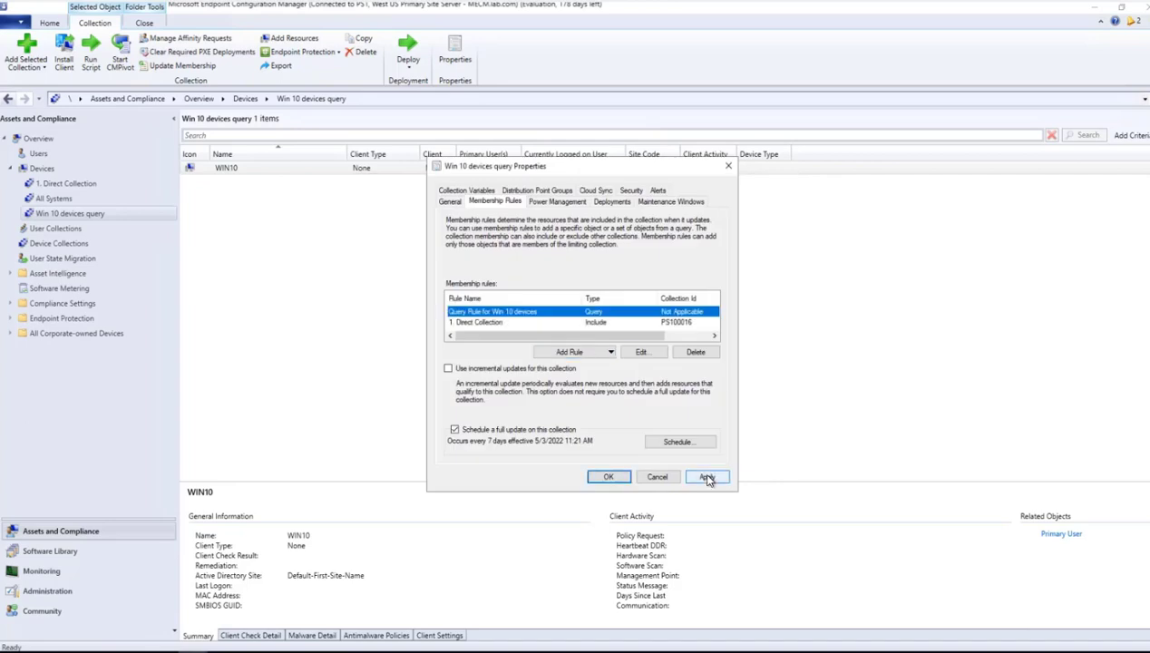
{"action": "left_click", "coordinate": [708, 478]}
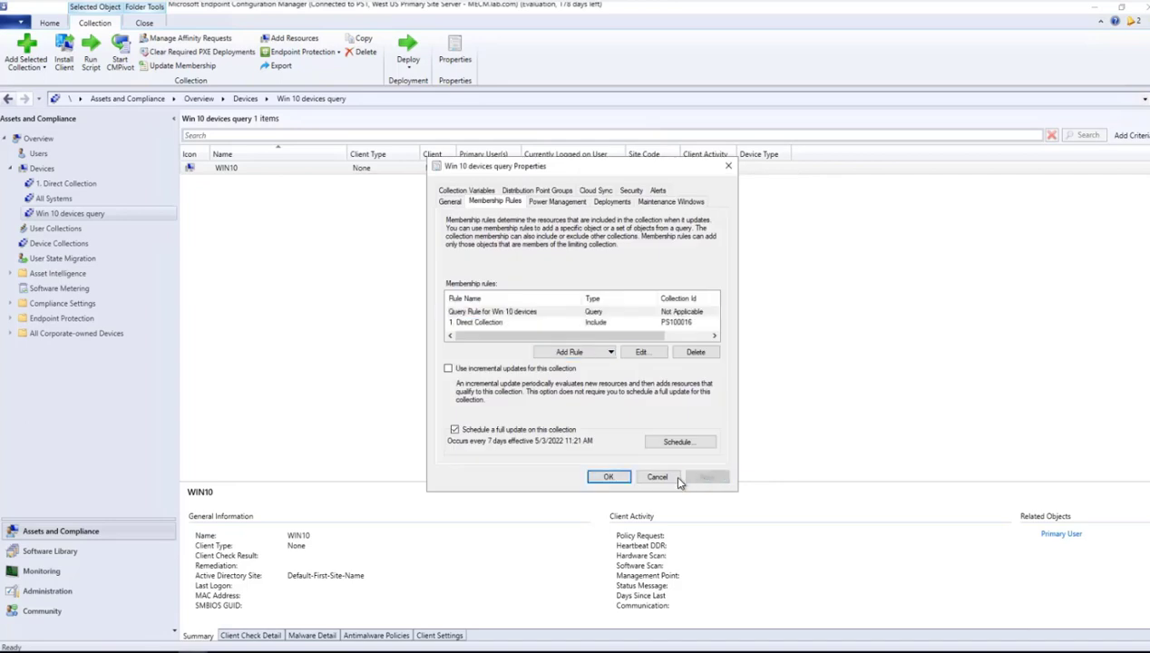
{"action": "left_click", "coordinate": [608, 476]}
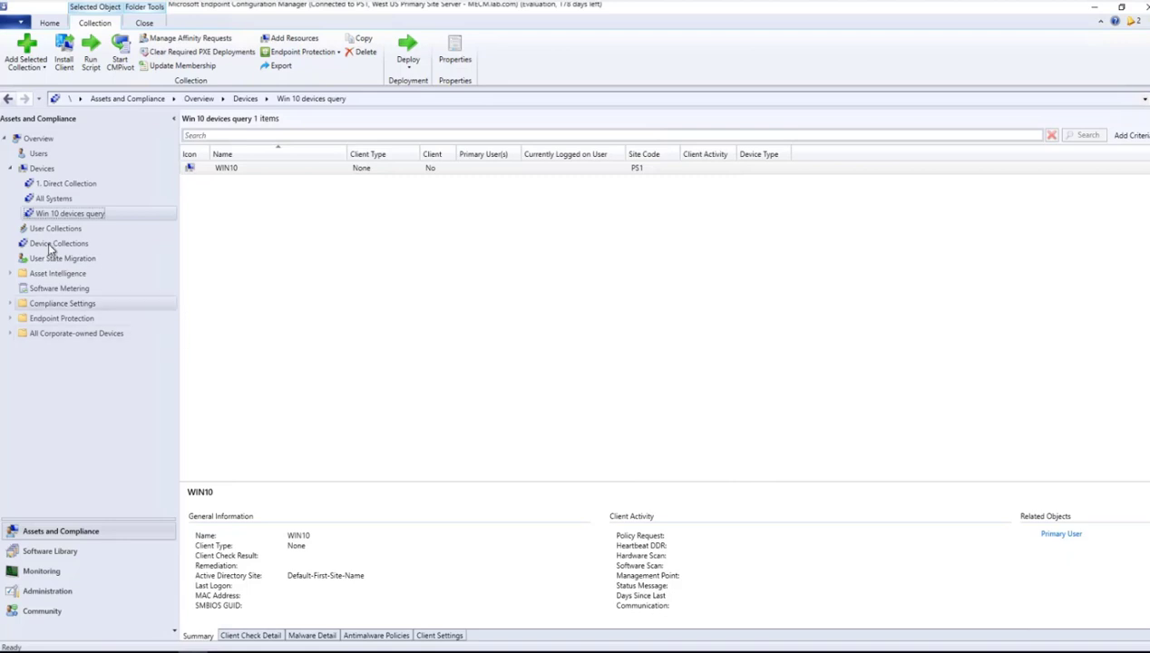
- Return to the device collections, refresh "Win 10 devices query", and examine its updated member list
{"action": "left_click", "coordinate": [52, 244]}
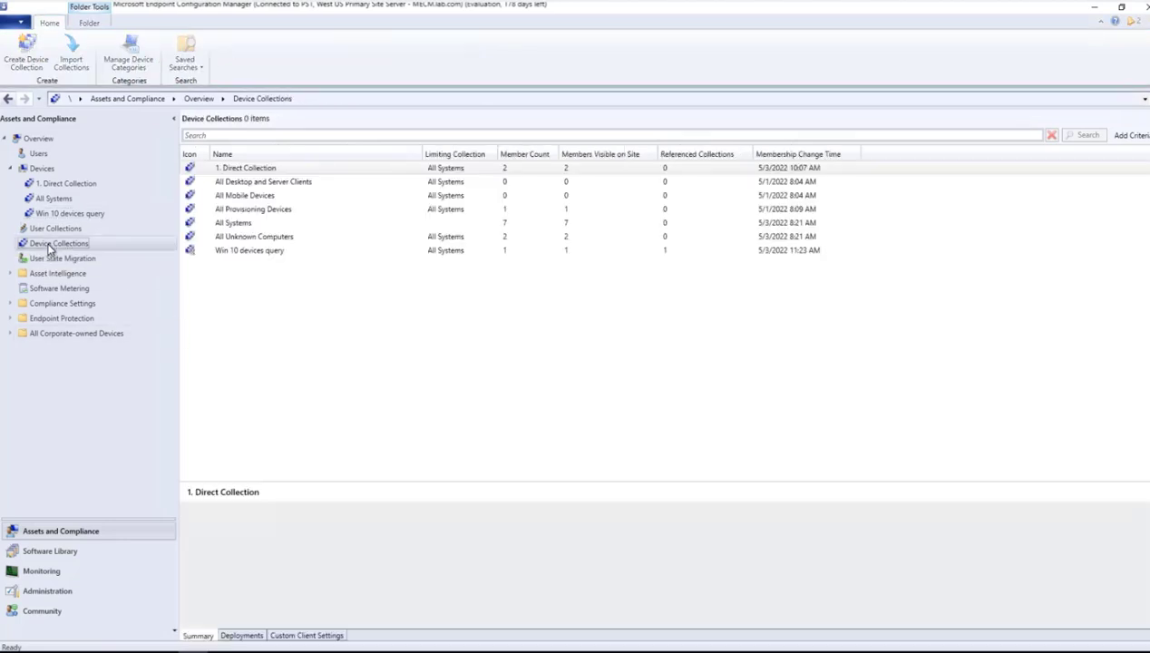
{"action": "right_click", "coordinate": [232, 258]}
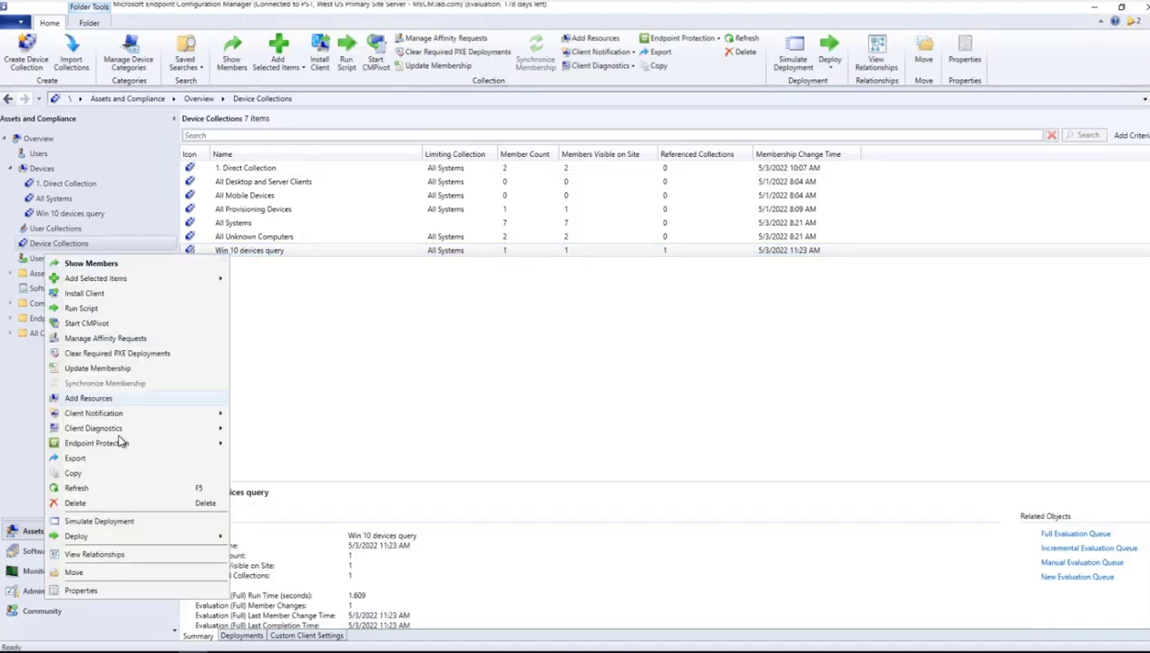
{"action": "left_click", "coordinate": [76, 490]}
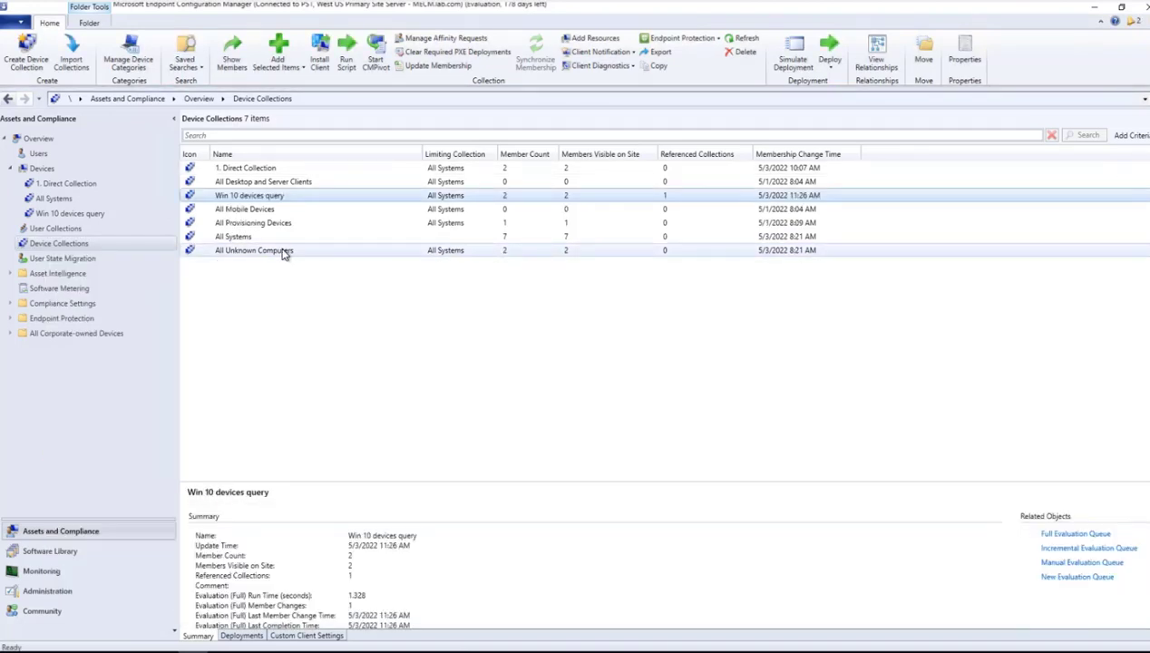
{"action": "right_click", "coordinate": [246, 196]}
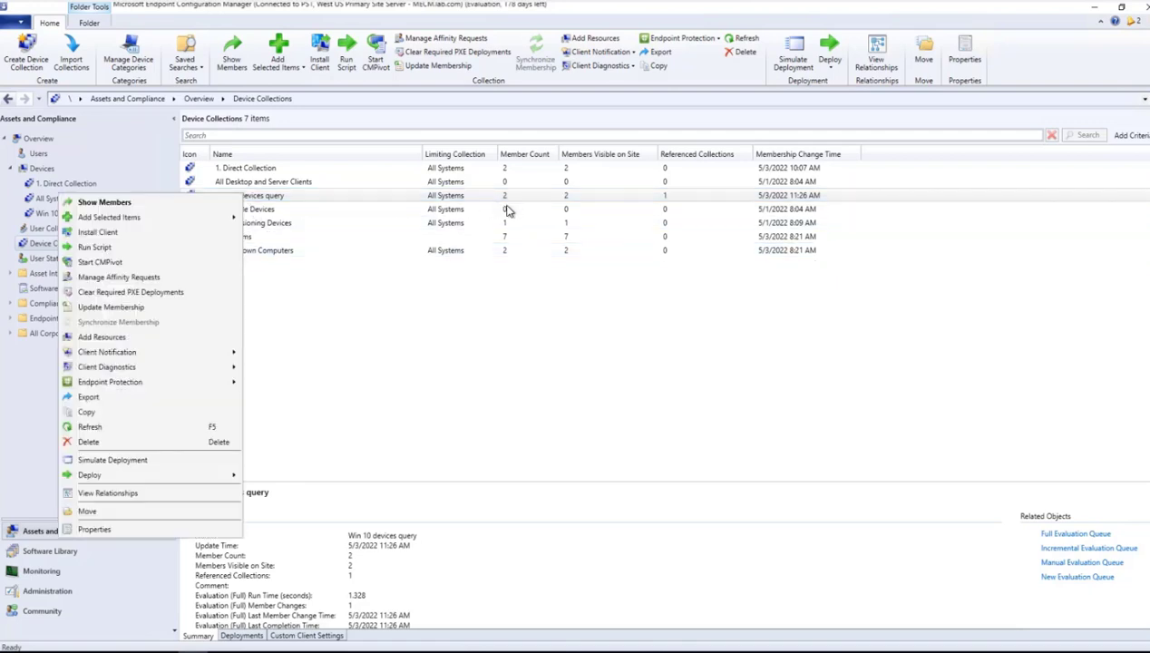
{"action": "left_click", "coordinate": [134, 202]}
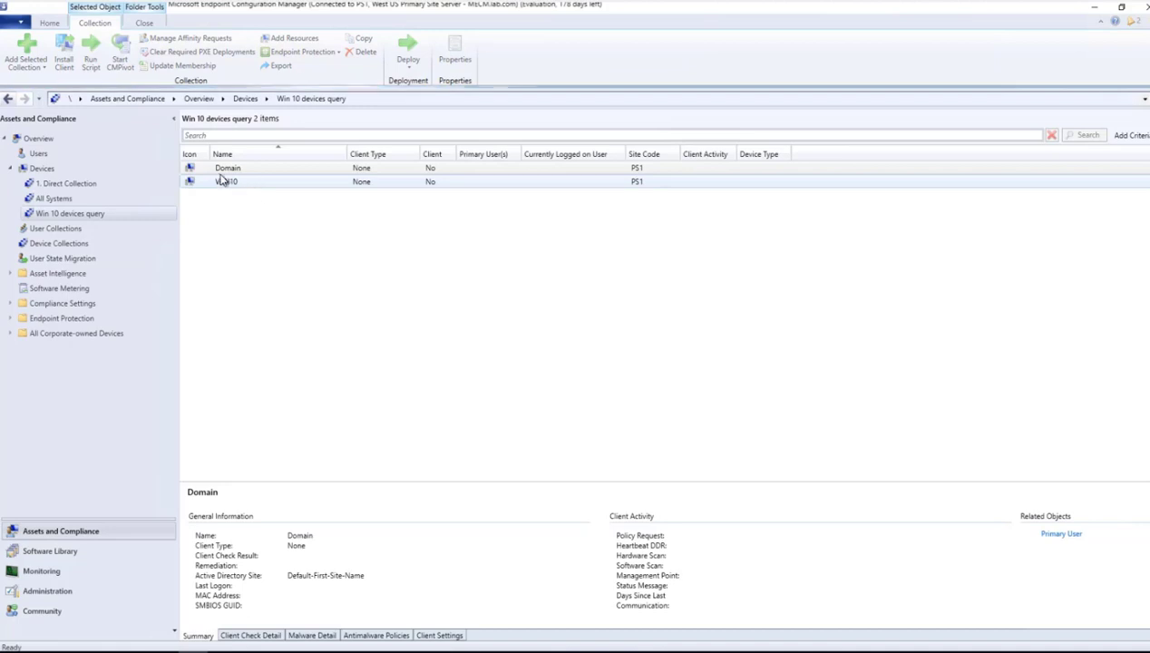
{"action": "left_click", "coordinate": [345, 308]}
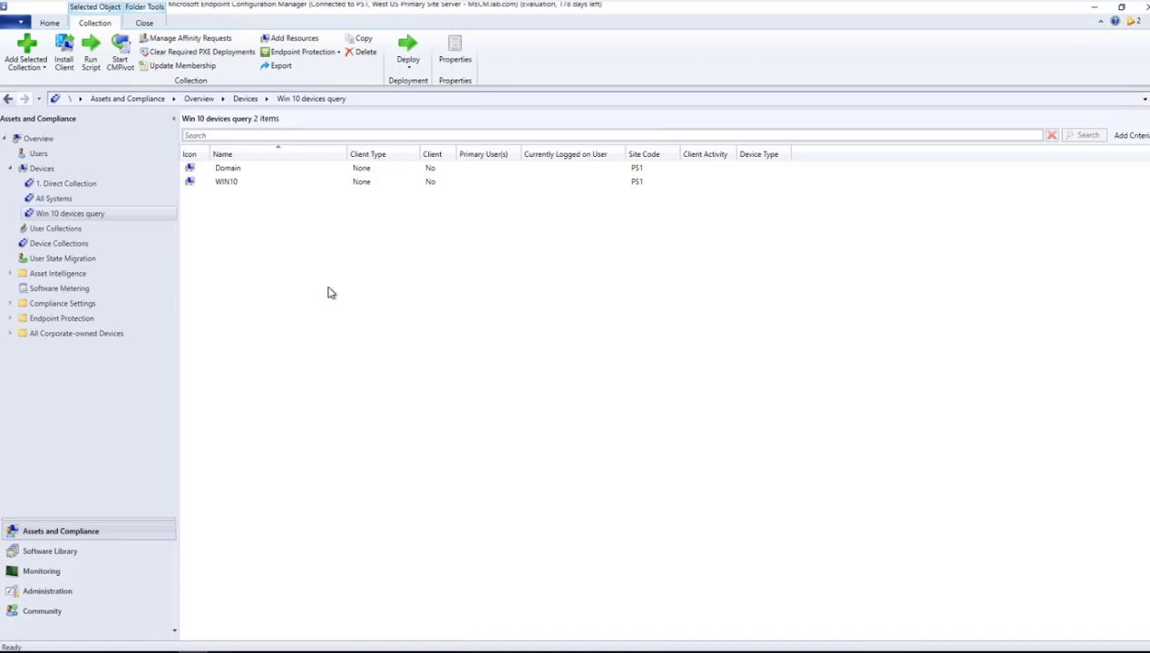
- Delete the "1. Direct Collection" include rule from the membership rules of "Win 10 devices query"
{"action": "right_click", "coordinate": [91, 213]}
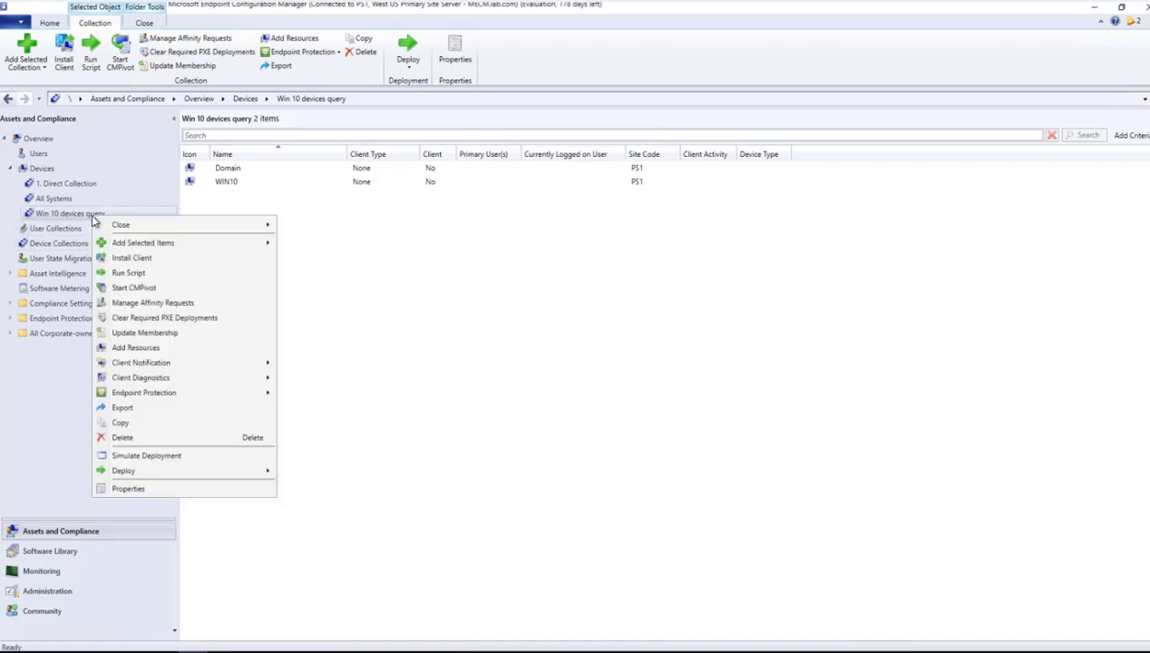
{"action": "left_click", "coordinate": [126, 490]}
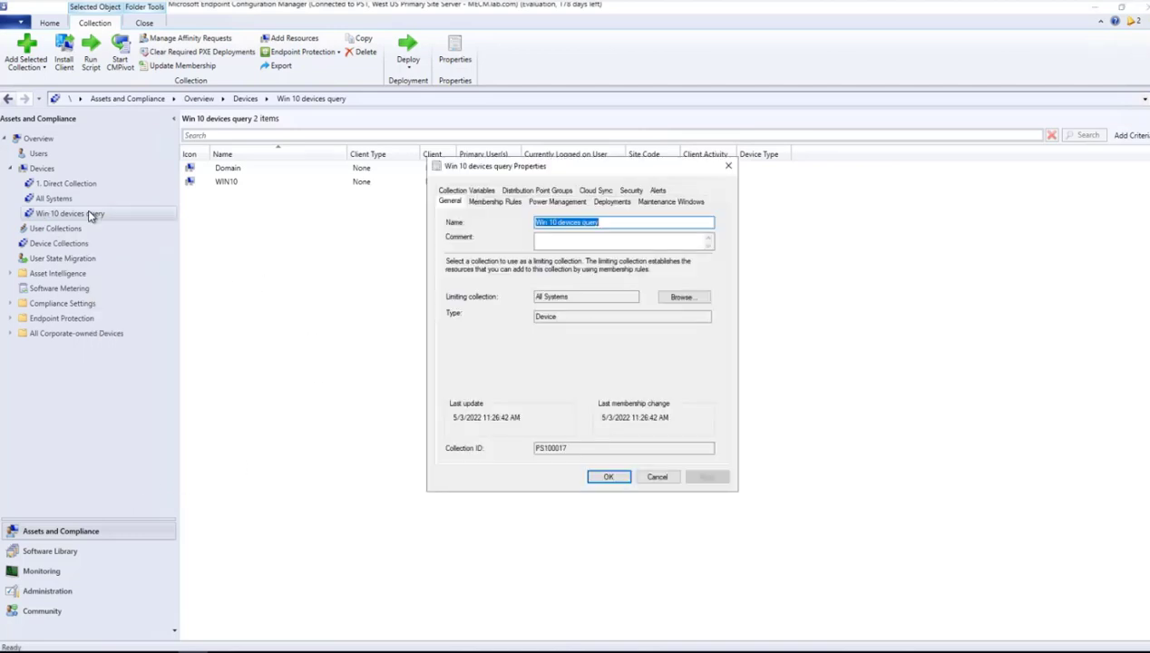
{"action": "left_click", "coordinate": [505, 203]}
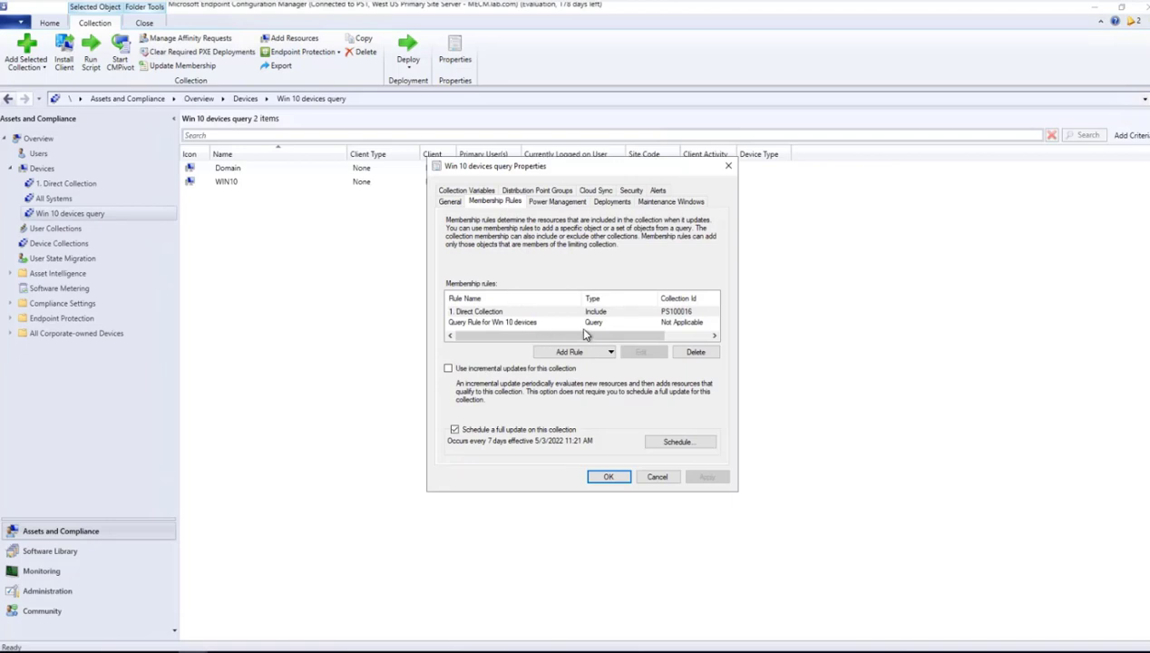
{"action": "left_click", "coordinate": [473, 313]}
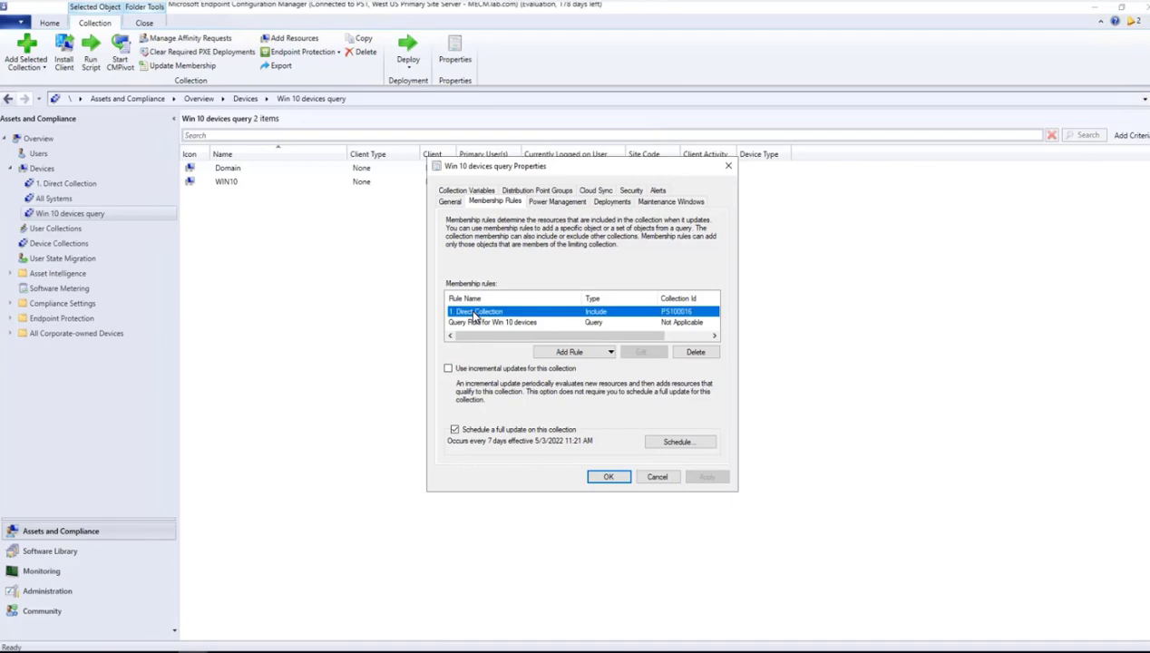
{"action": "left_click", "coordinate": [694, 353]}
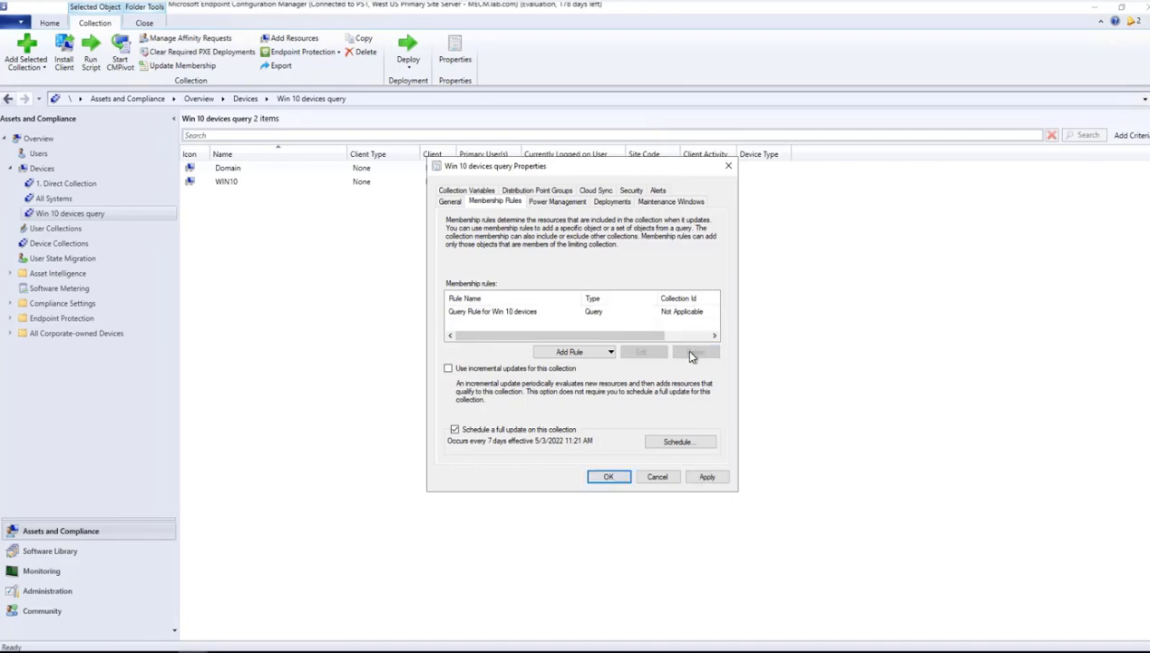
- Add an Exclude Collections rule for "1. Direct Collection" to the membership rules and apply it
{"action": "left_click", "coordinate": [581, 353]}
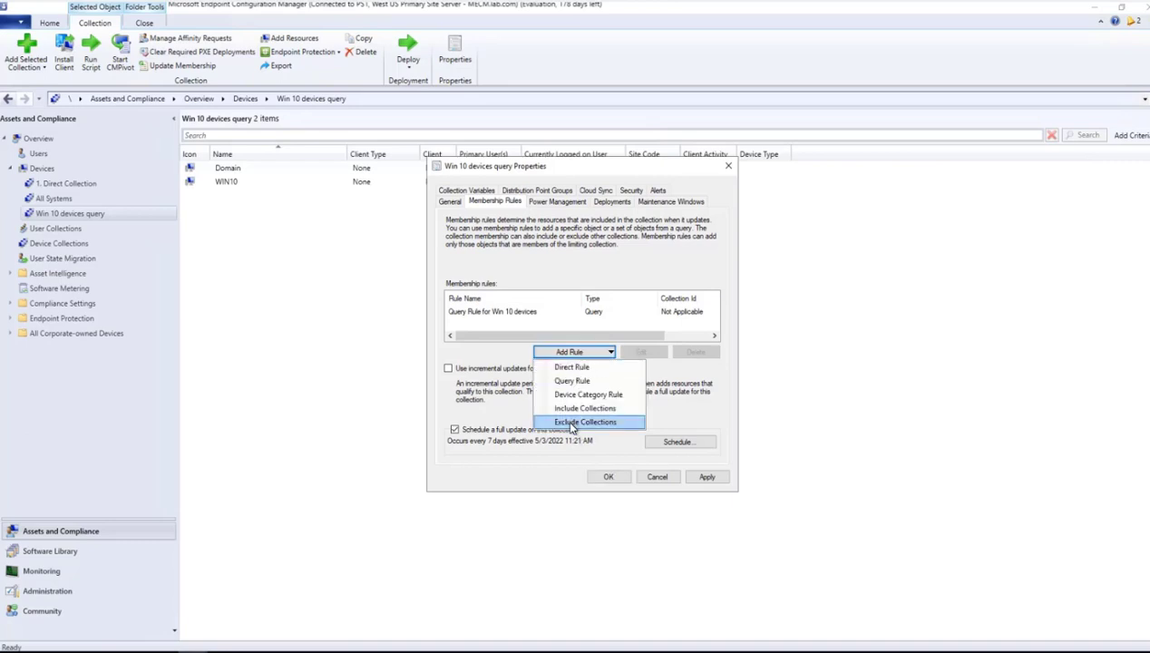
{"action": "left_click", "coordinate": [573, 423]}
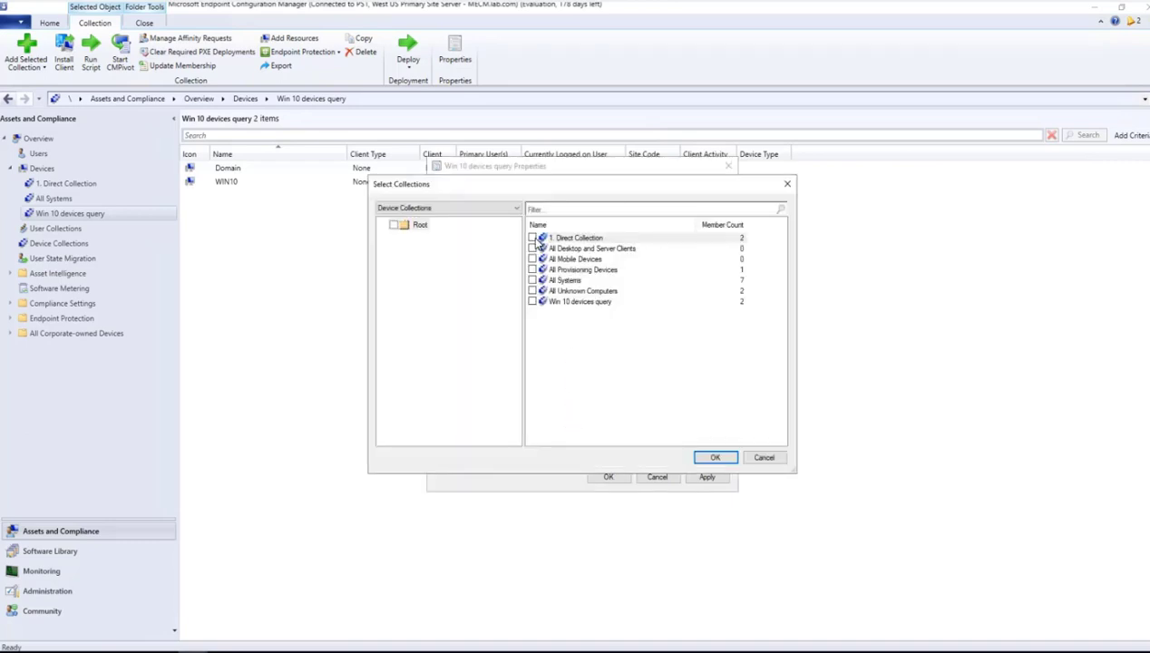
{"action": "left_click", "coordinate": [533, 238]}
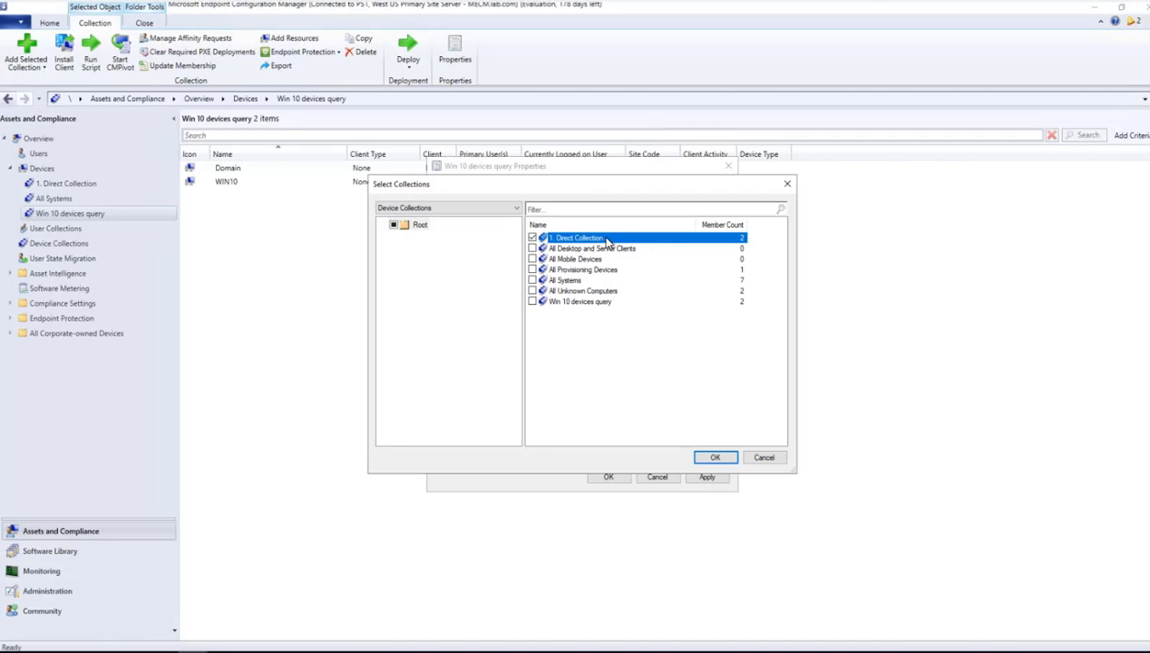
{"action": "left_click", "coordinate": [714, 458]}
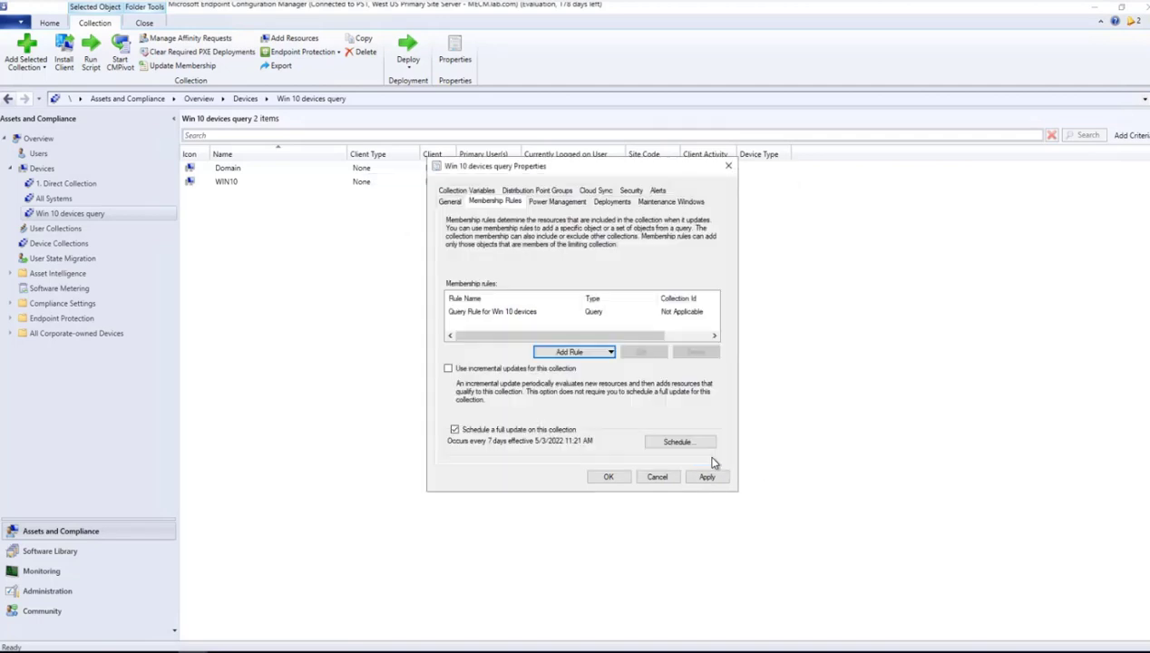
{"action": "left_click", "coordinate": [704, 477]}
{"action": "left_click", "coordinate": [607, 479]}
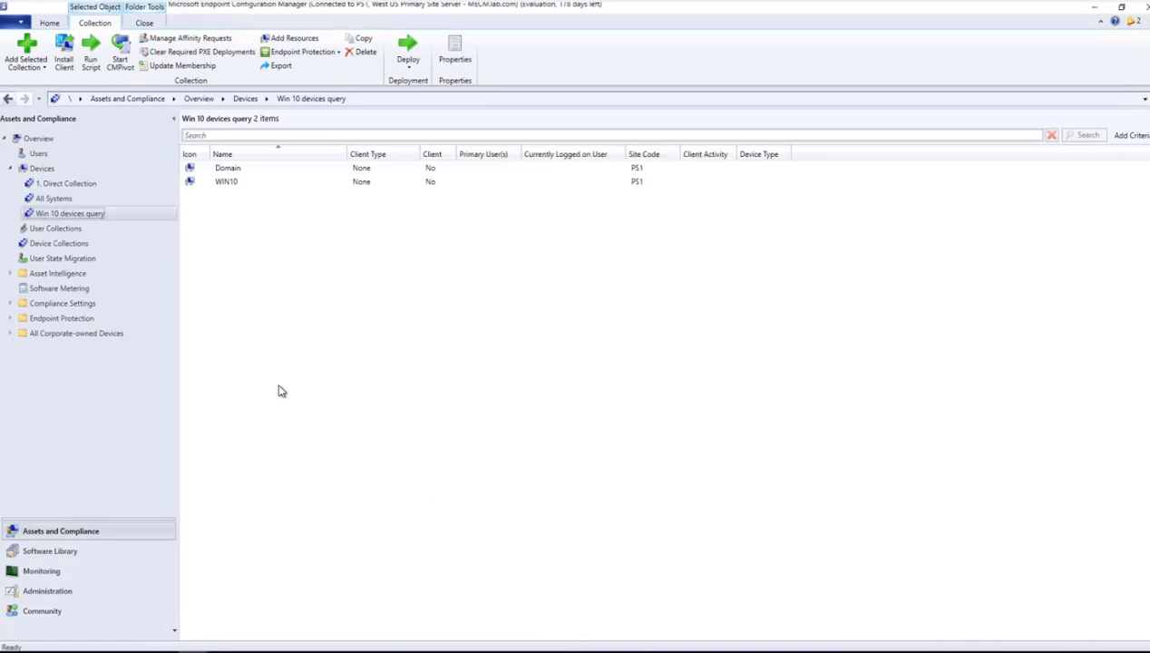
- Return to the device collections and show the members of "Win 10 devices query"
{"action": "left_click", "coordinate": [55, 244]}
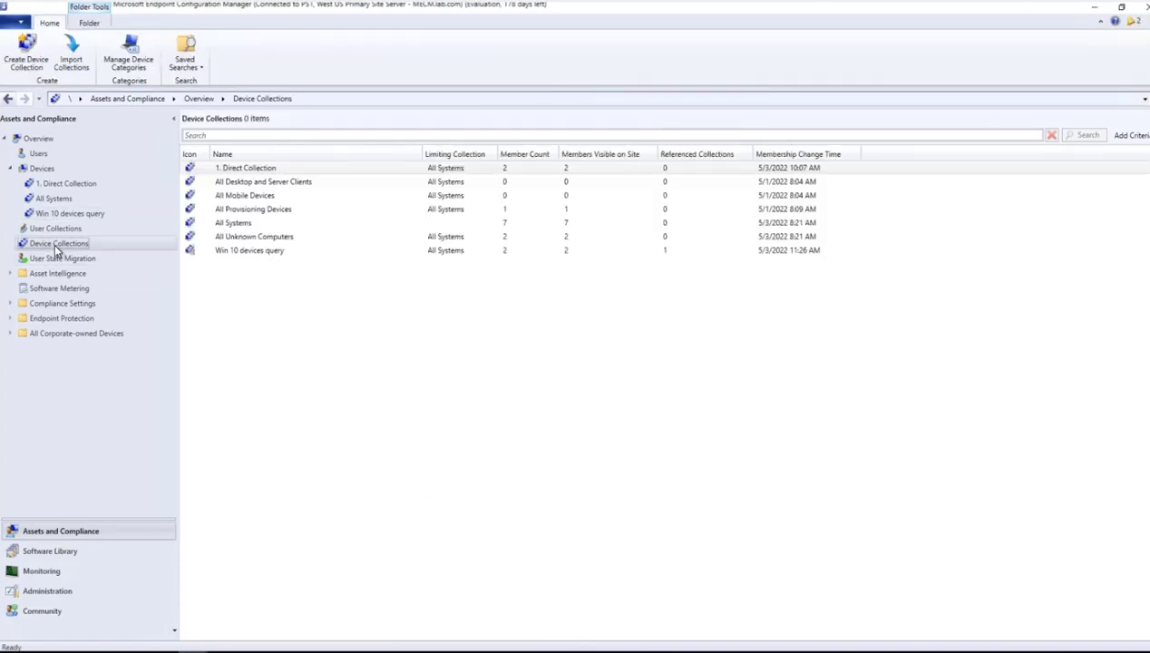
{"action": "left_click", "coordinate": [237, 255]}
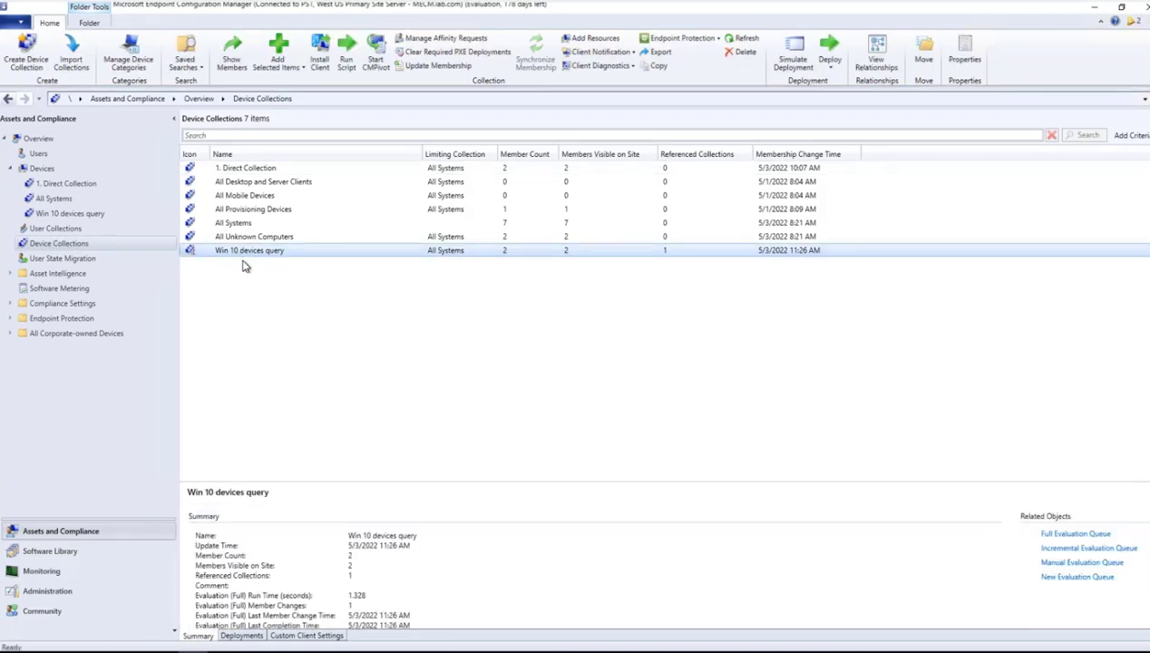
{"action": "right_click", "coordinate": [242, 257]}
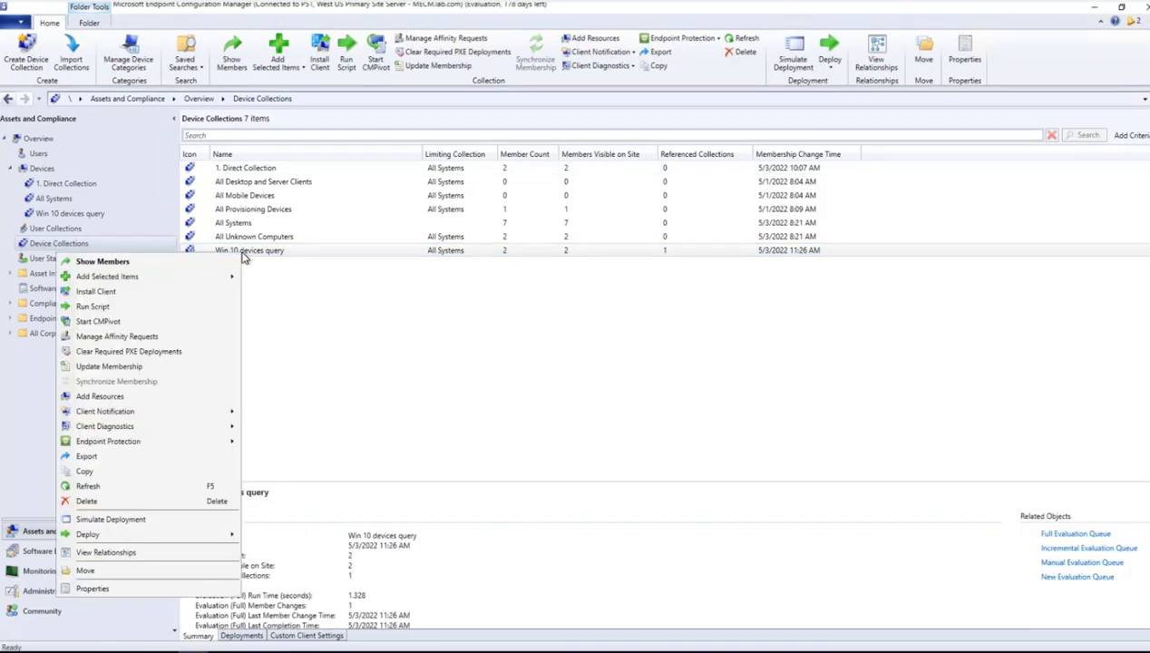
{"action": "left_click", "coordinate": [142, 263]}
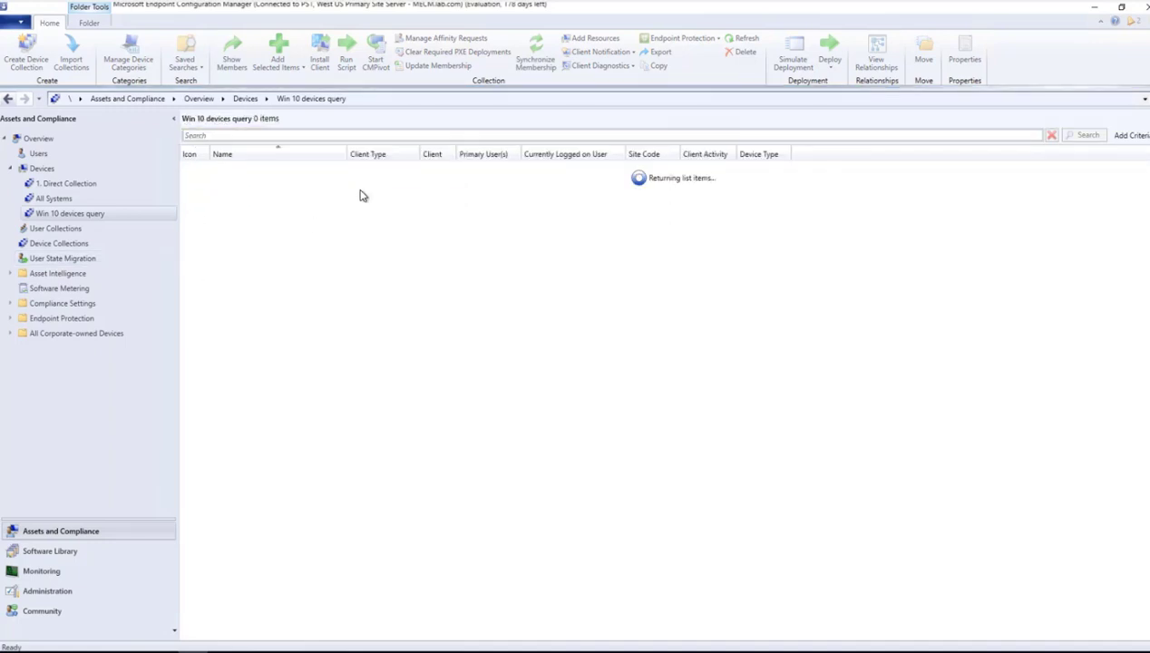